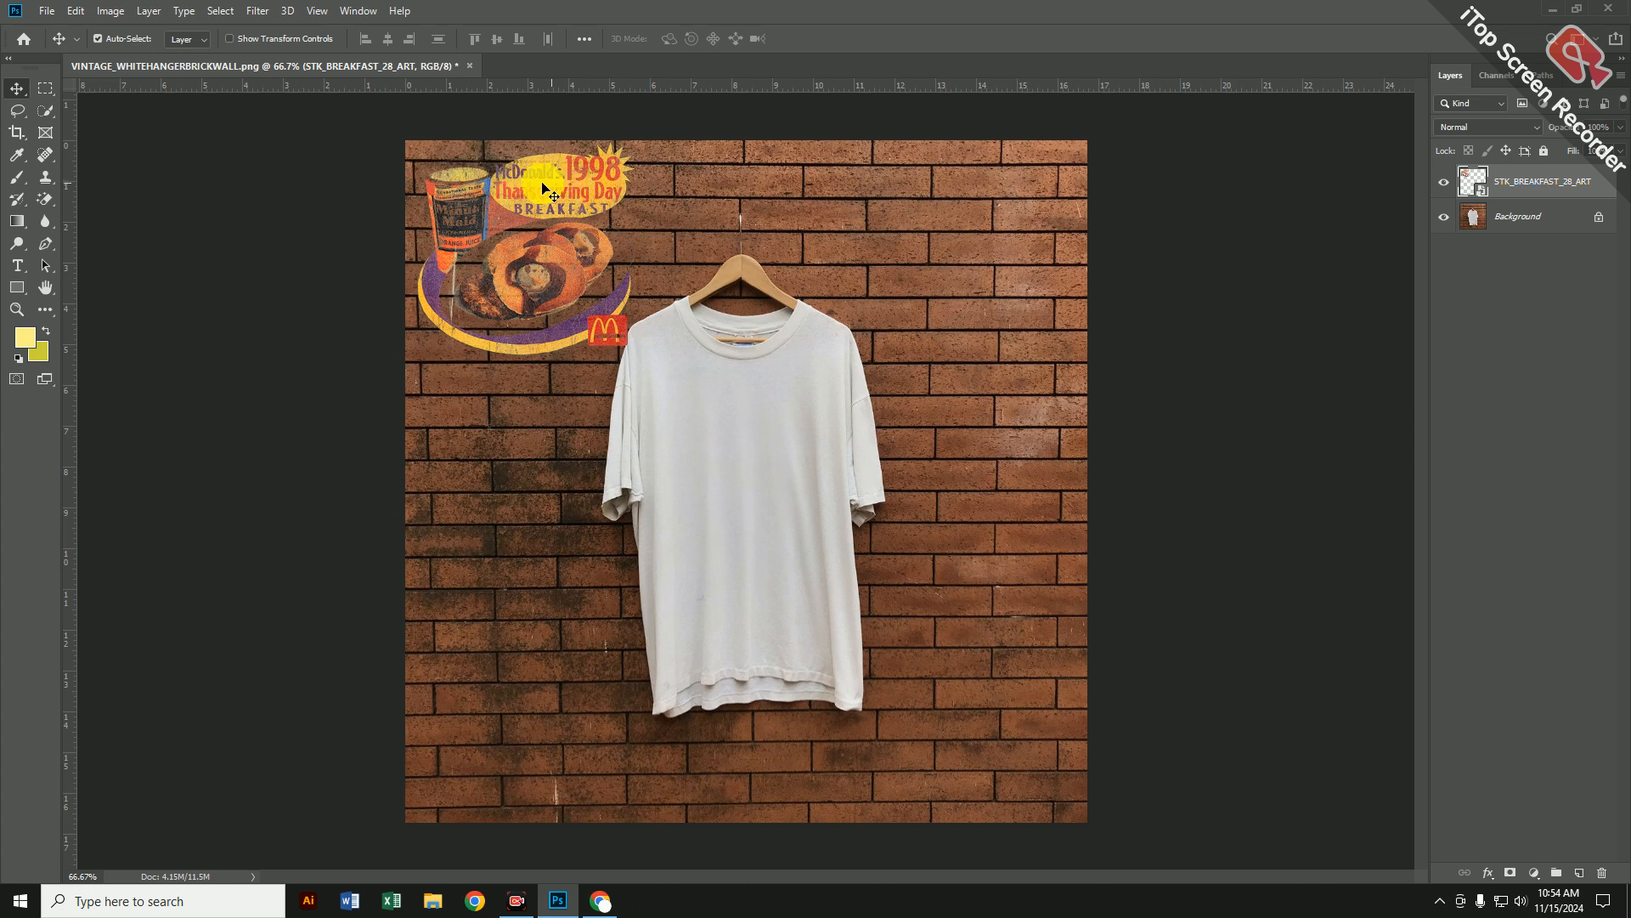
Step: Move the breakfast artwork from the brick wall's corner onto the front of the white T-shirt, centred across its width
drag(532, 191, 876, 286)
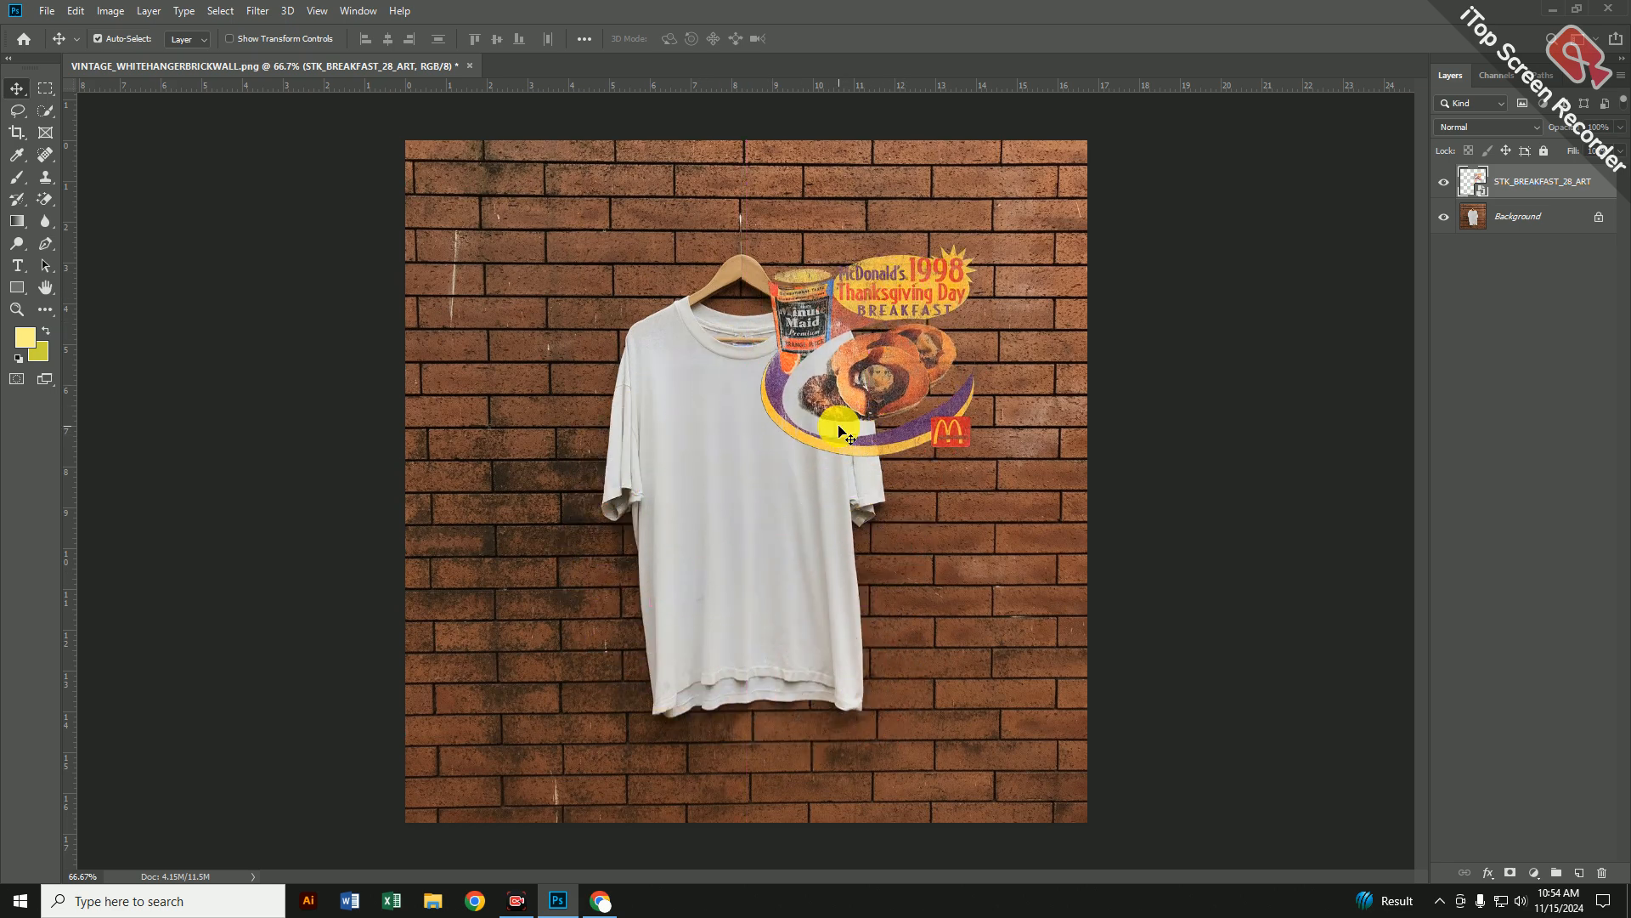
scroll(730, 490, up, 3)
drag(990, 191, 799, 438)
scroll(710, 612, up, 3)
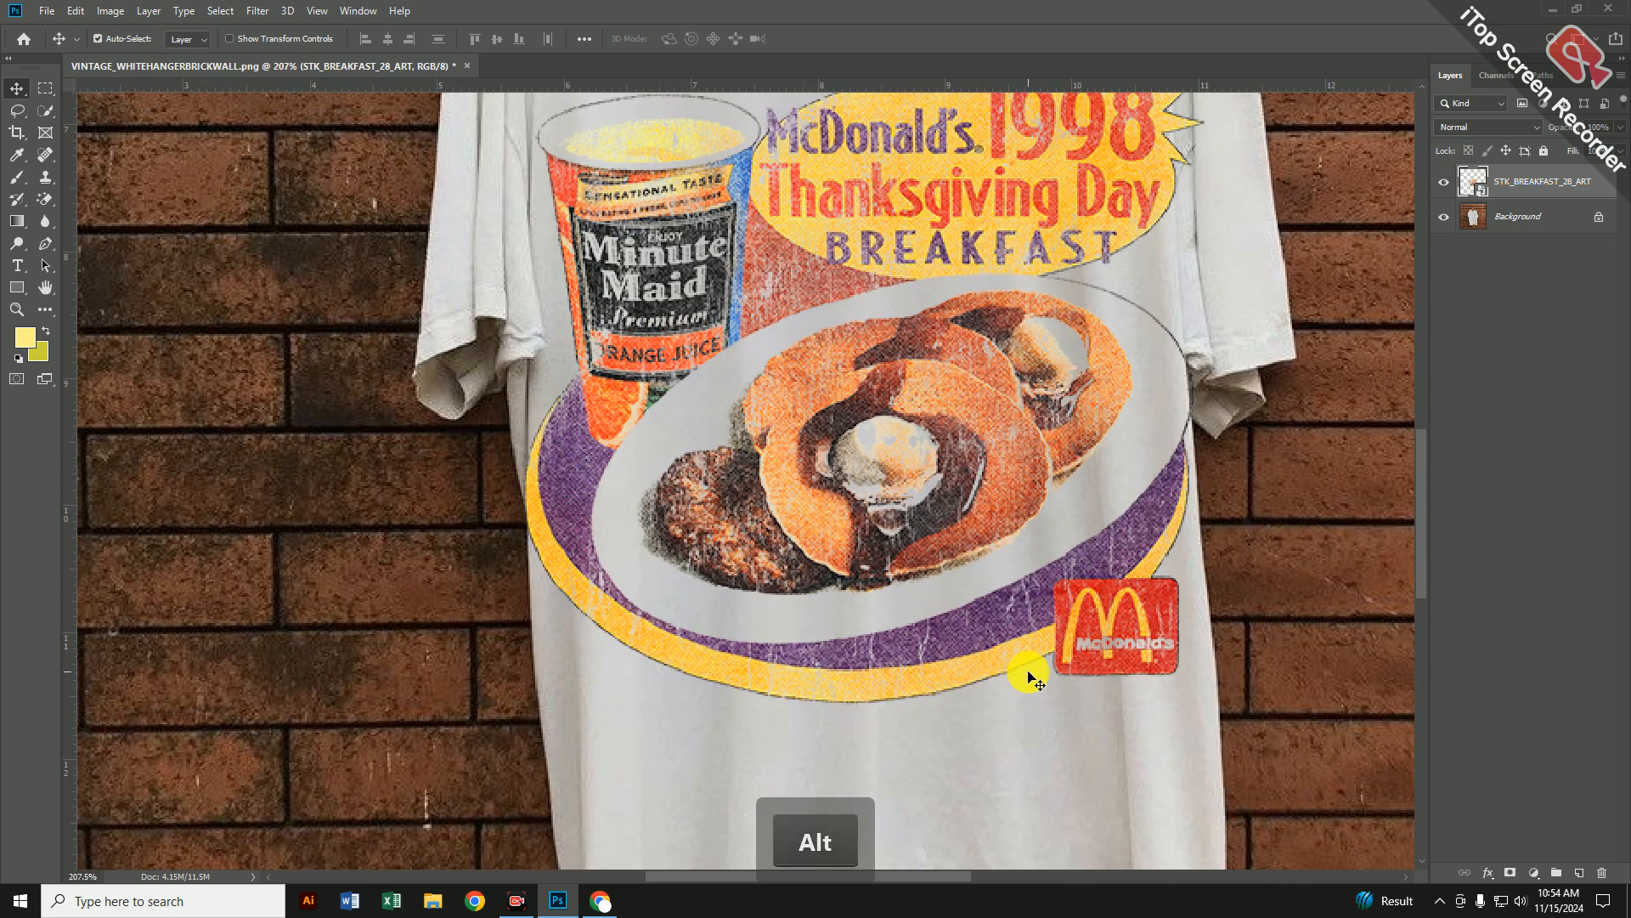
scroll(1025, 651, down, 2)
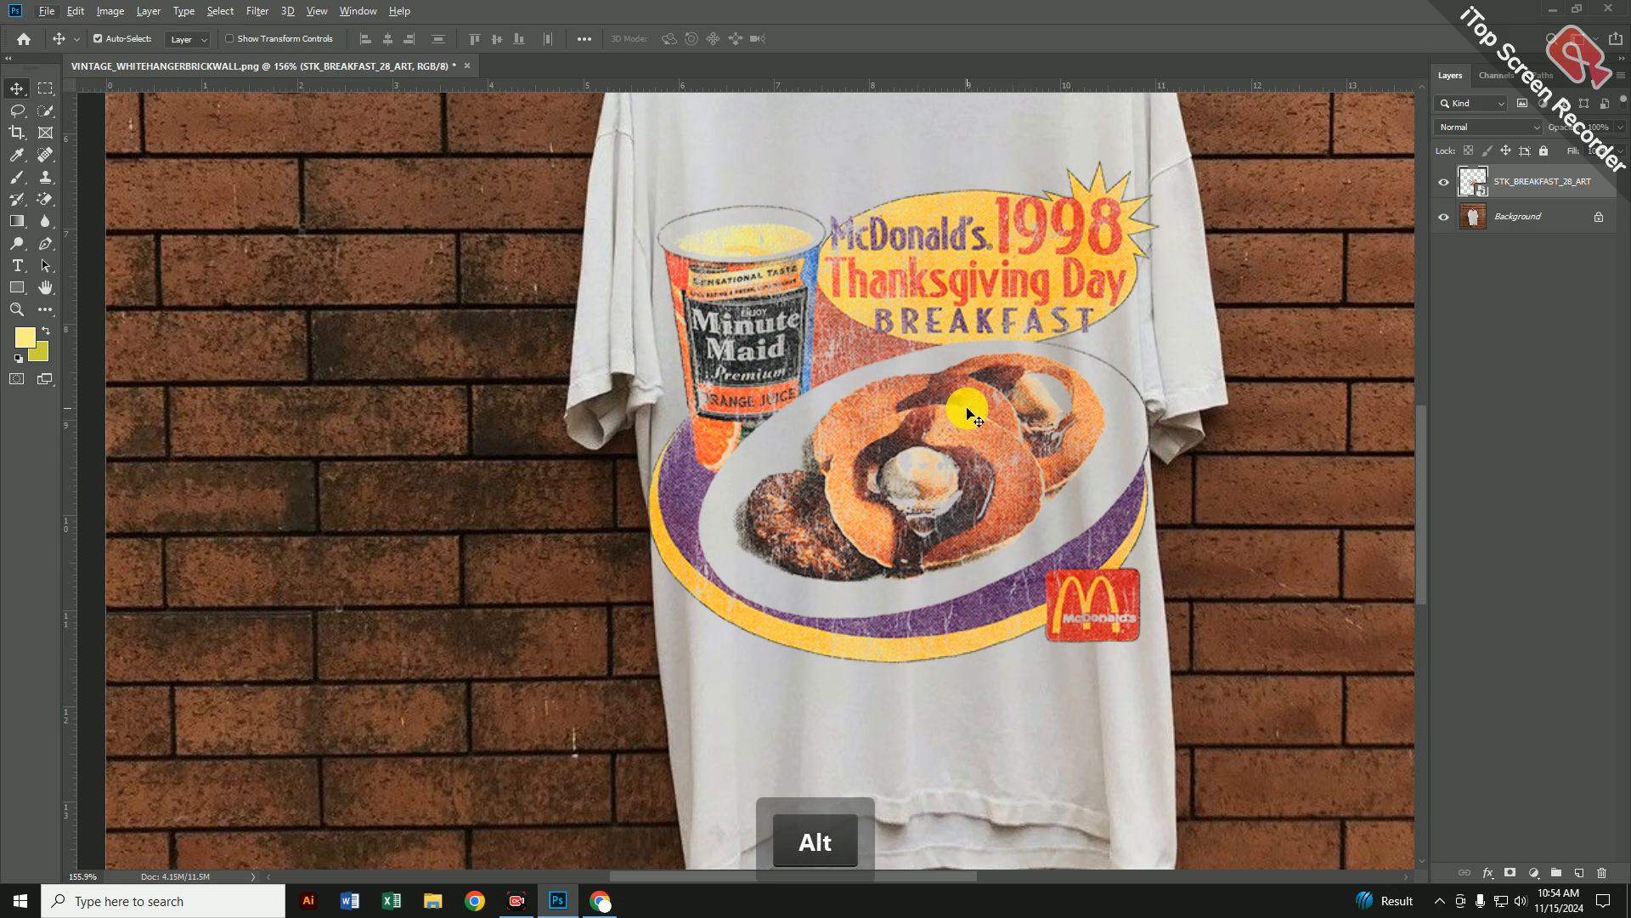
scroll(968, 412, down, 2)
scroll(969, 412, up, 3)
drag(955, 437, 884, 455)
scroll(884, 459, down, 2)
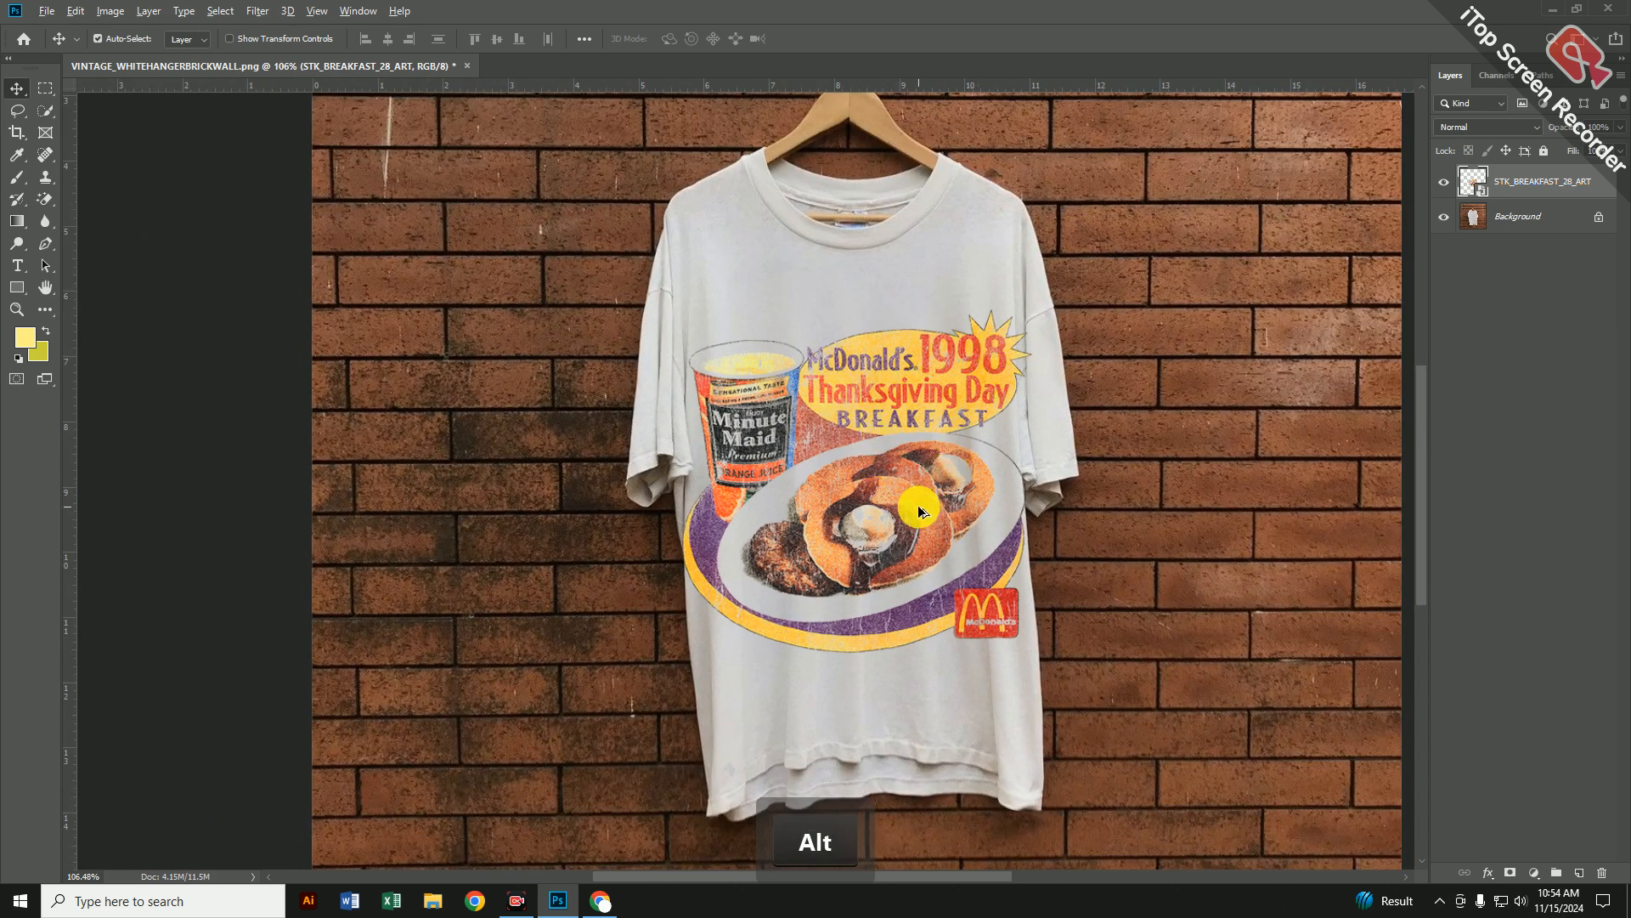
Step: Raise the breakfast artwork to the shirt's chest, just below the collar
scroll(918, 505, down, 2)
scroll(919, 509, up, 2)
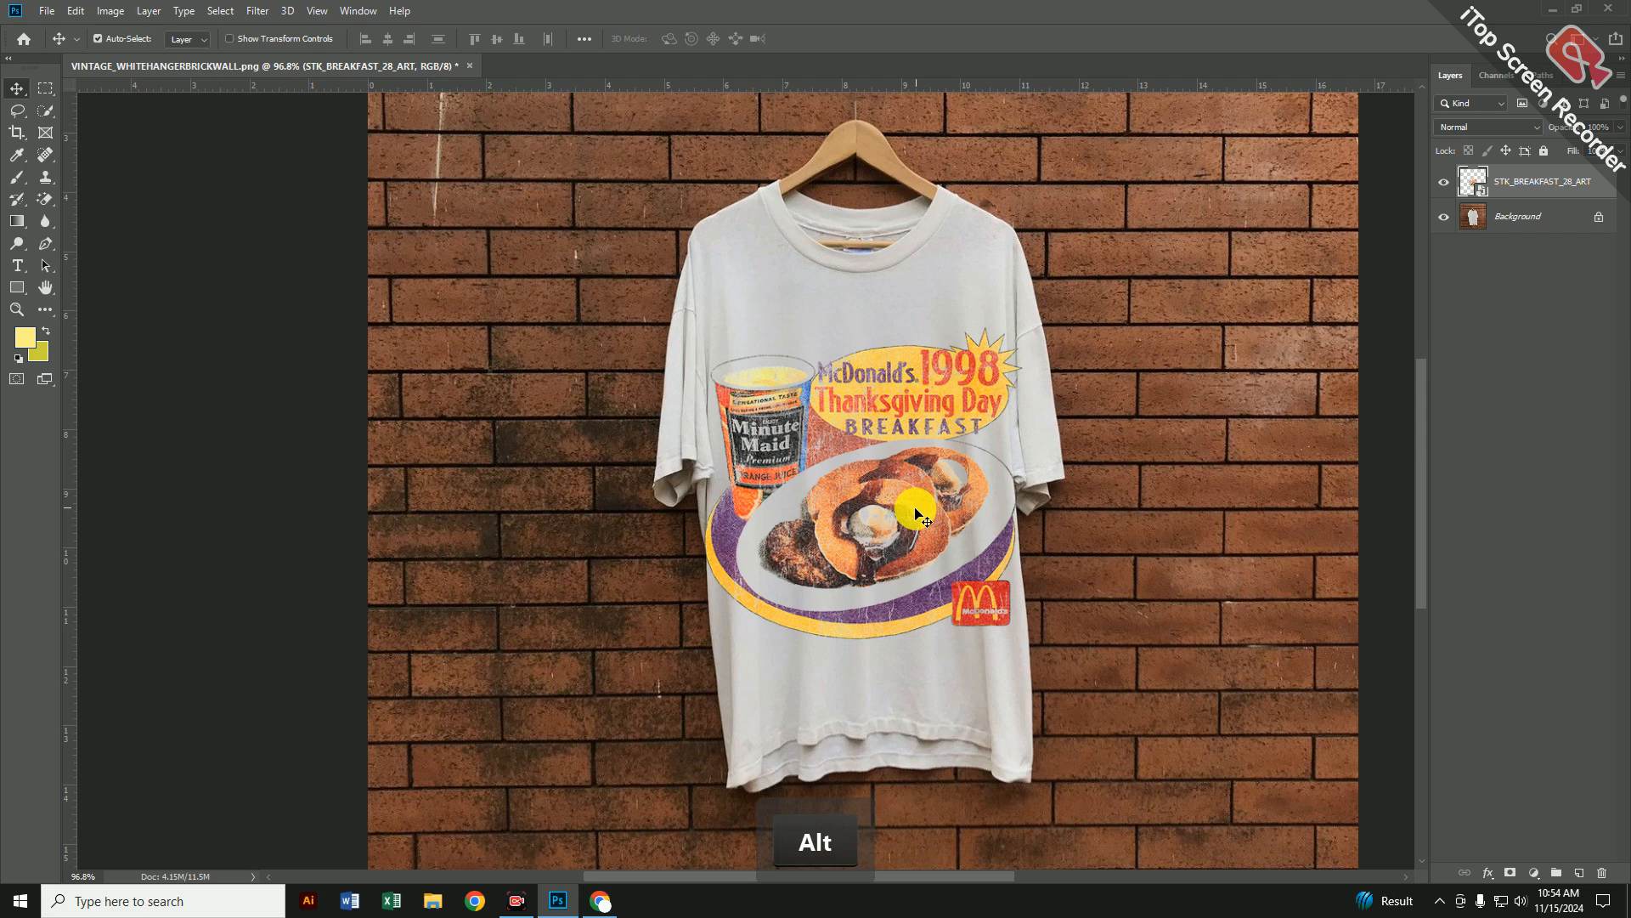
scroll(917, 513, down, 1)
scroll(917, 513, up, 1)
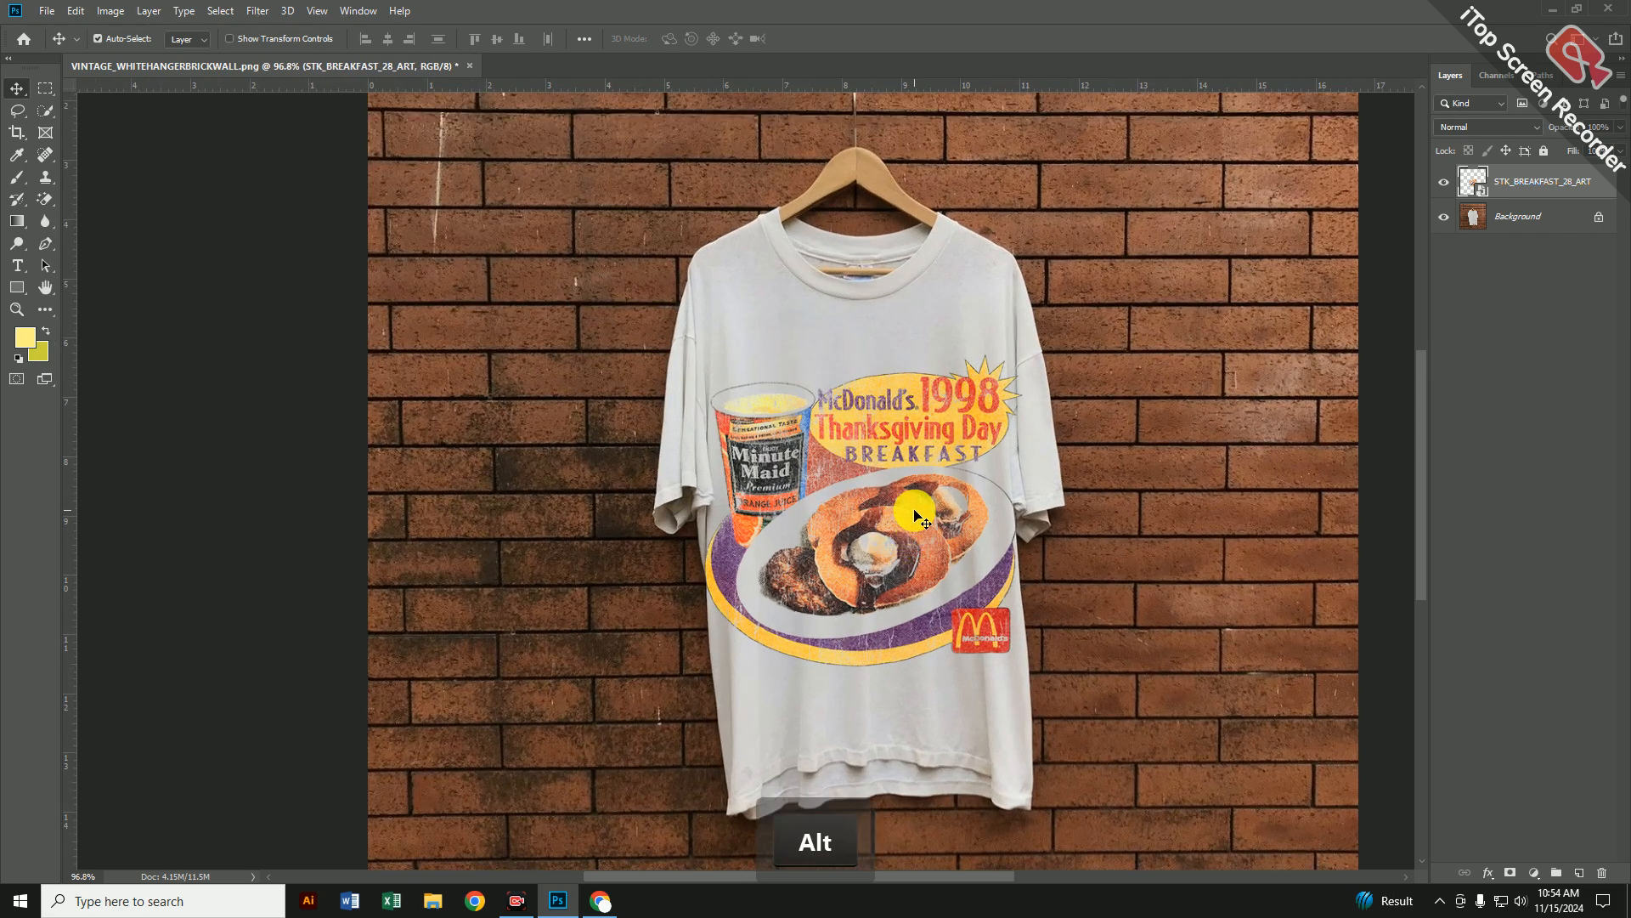
drag(925, 441, 917, 372)
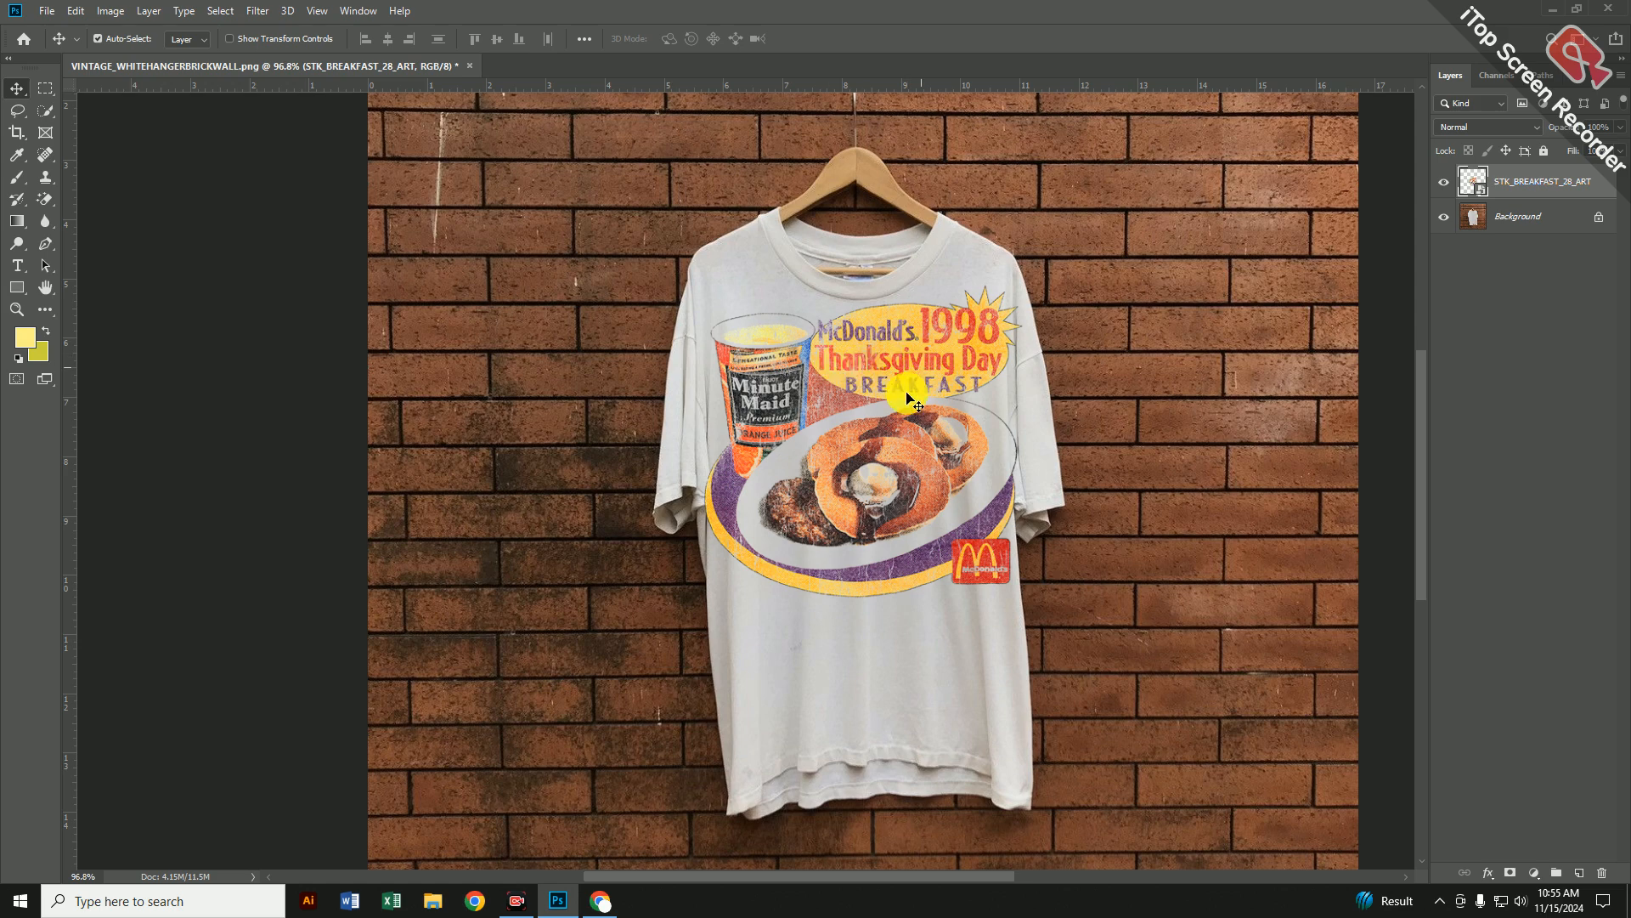
scroll(888, 420, down, 2)
scroll(888, 421, down, 1)
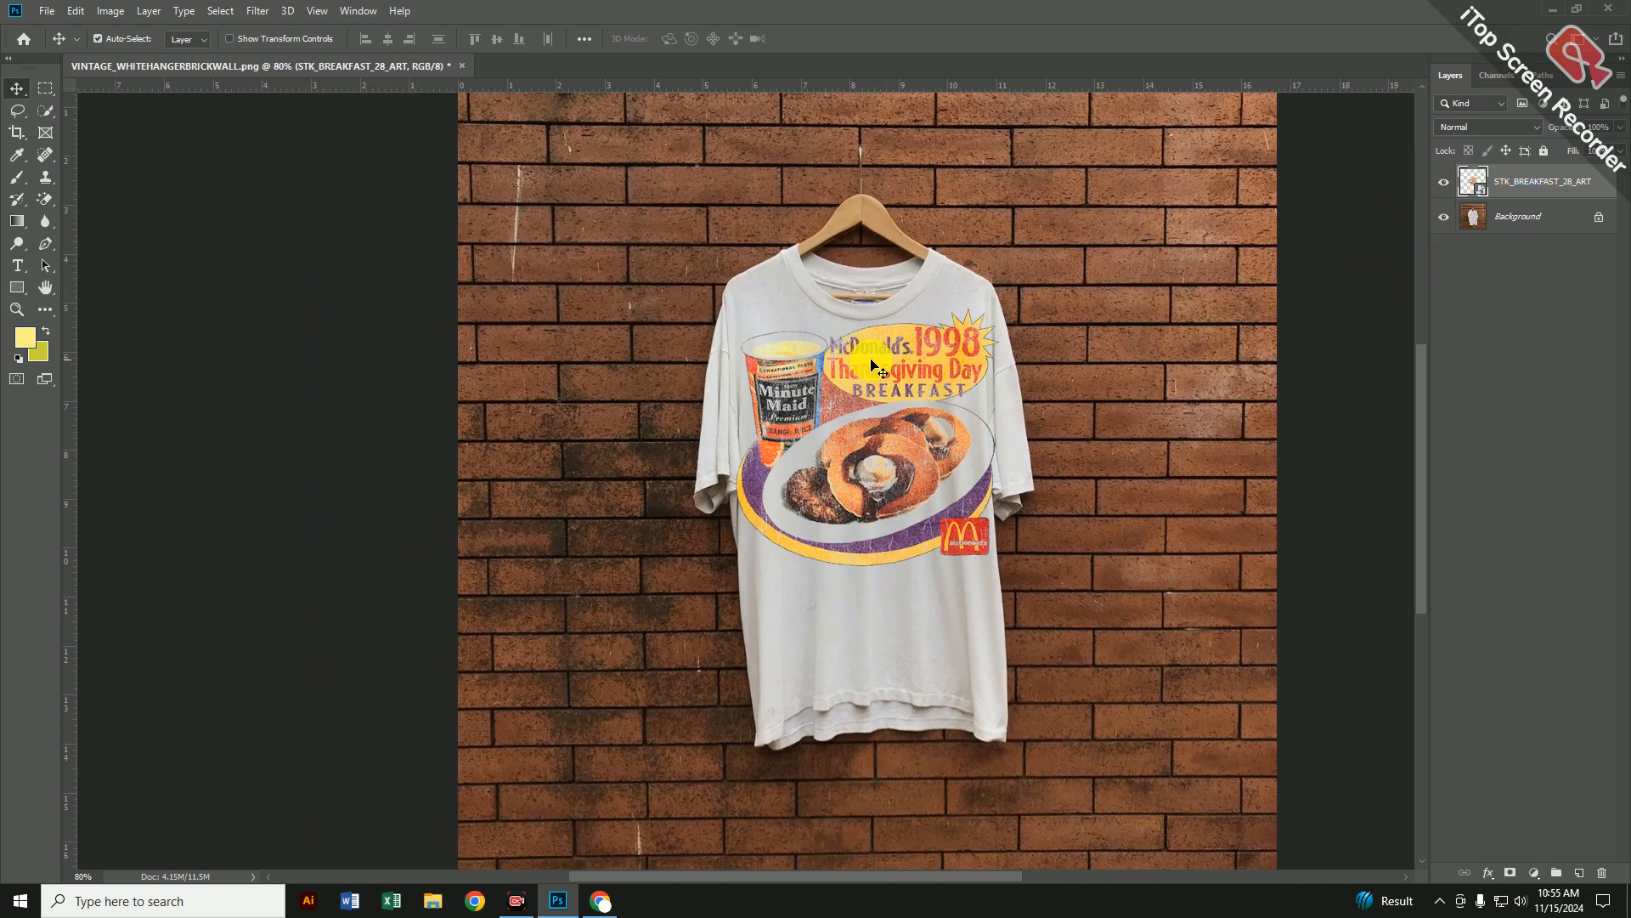
Step: Hide the STK_BREAKFAST_28_ART layer and duplicate the Background layer
click(1443, 182)
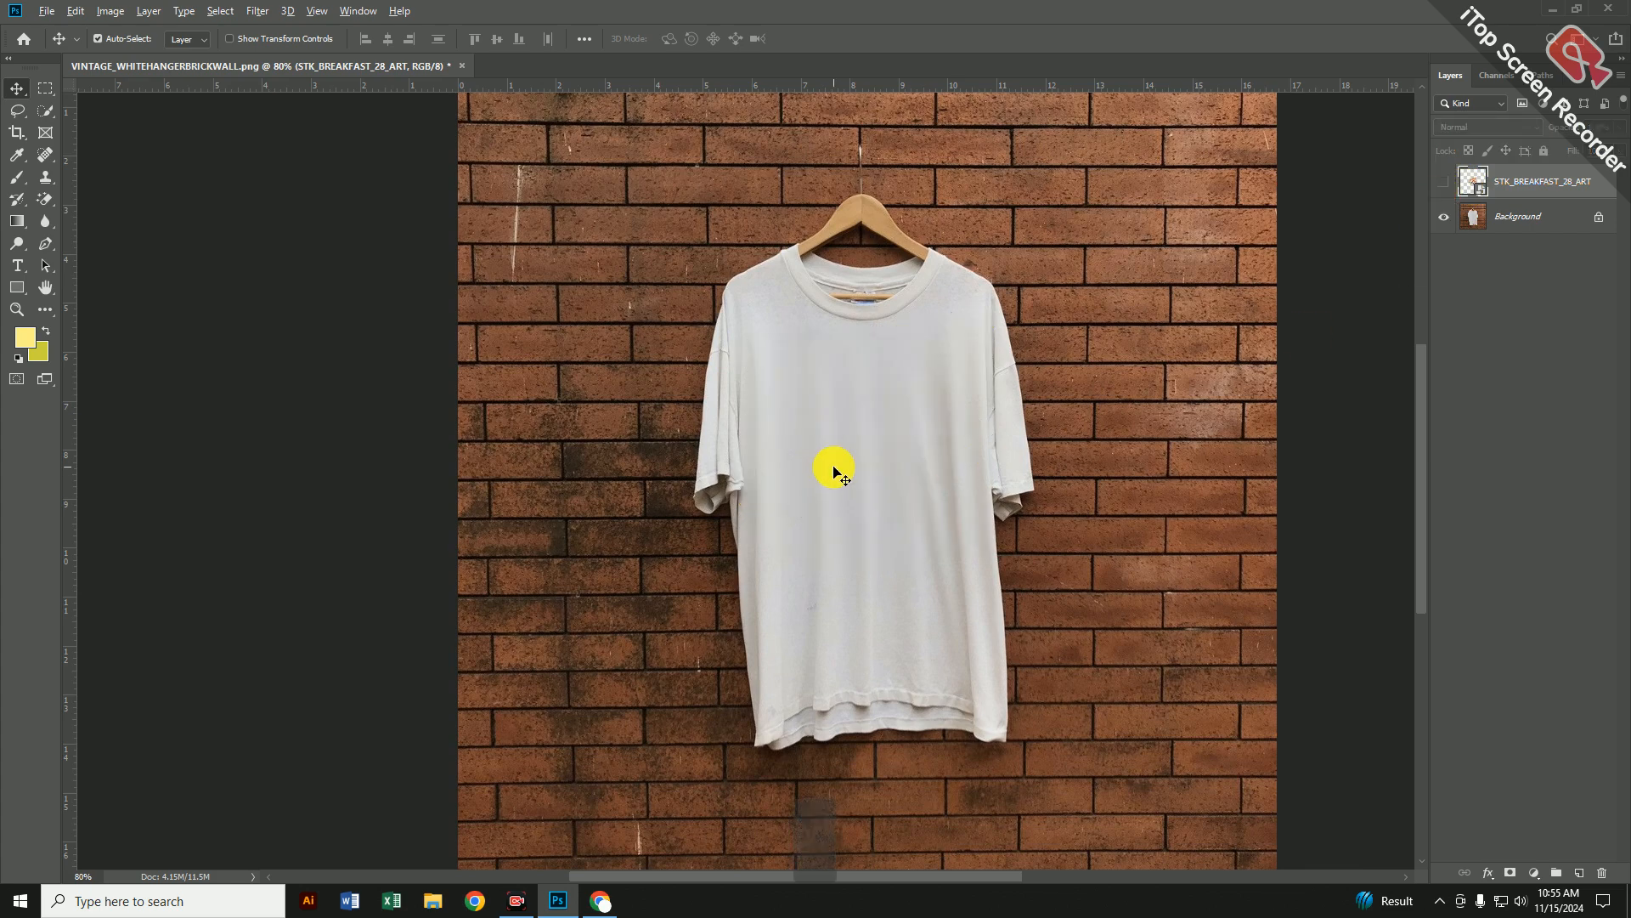
scroll(830, 469, down, 2)
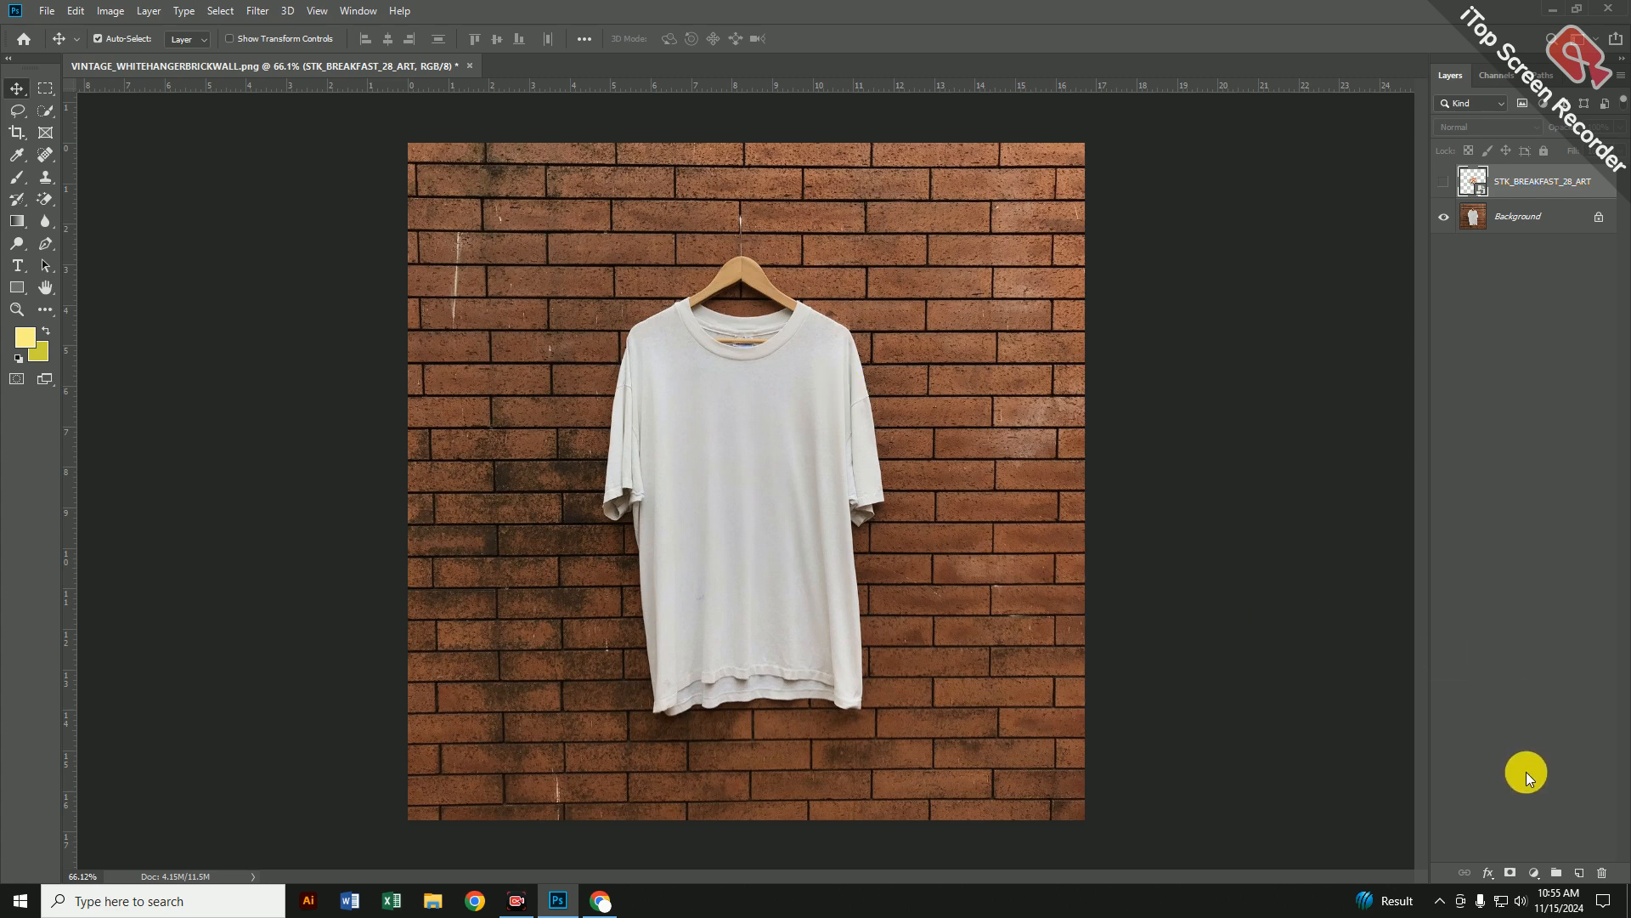
click(1514, 210)
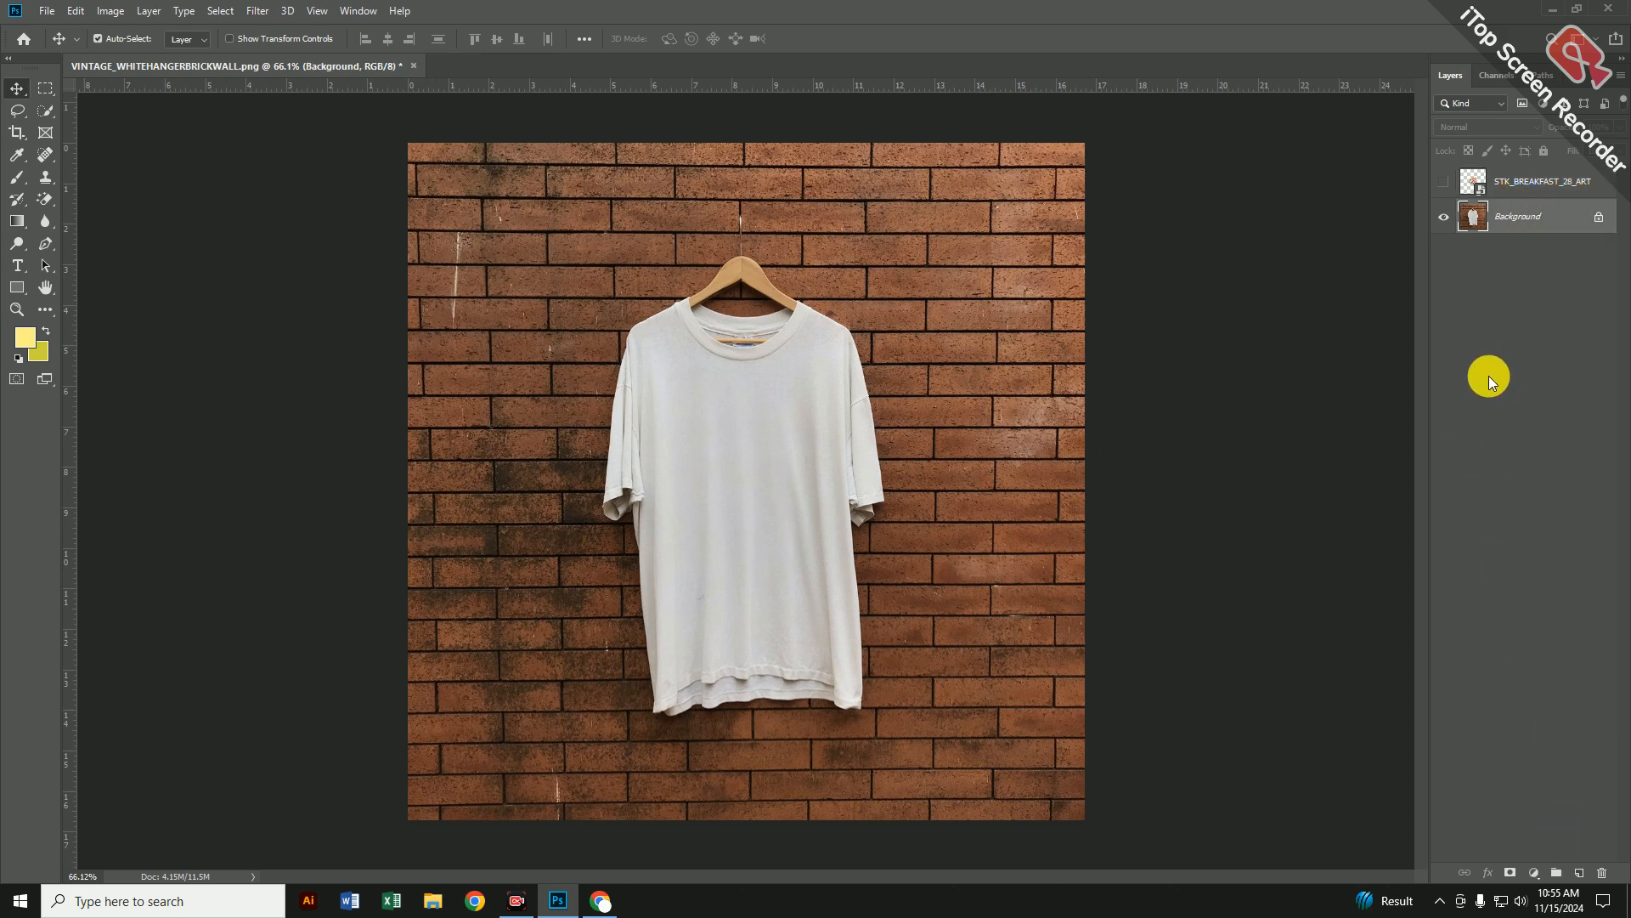
key(ctrl+j)
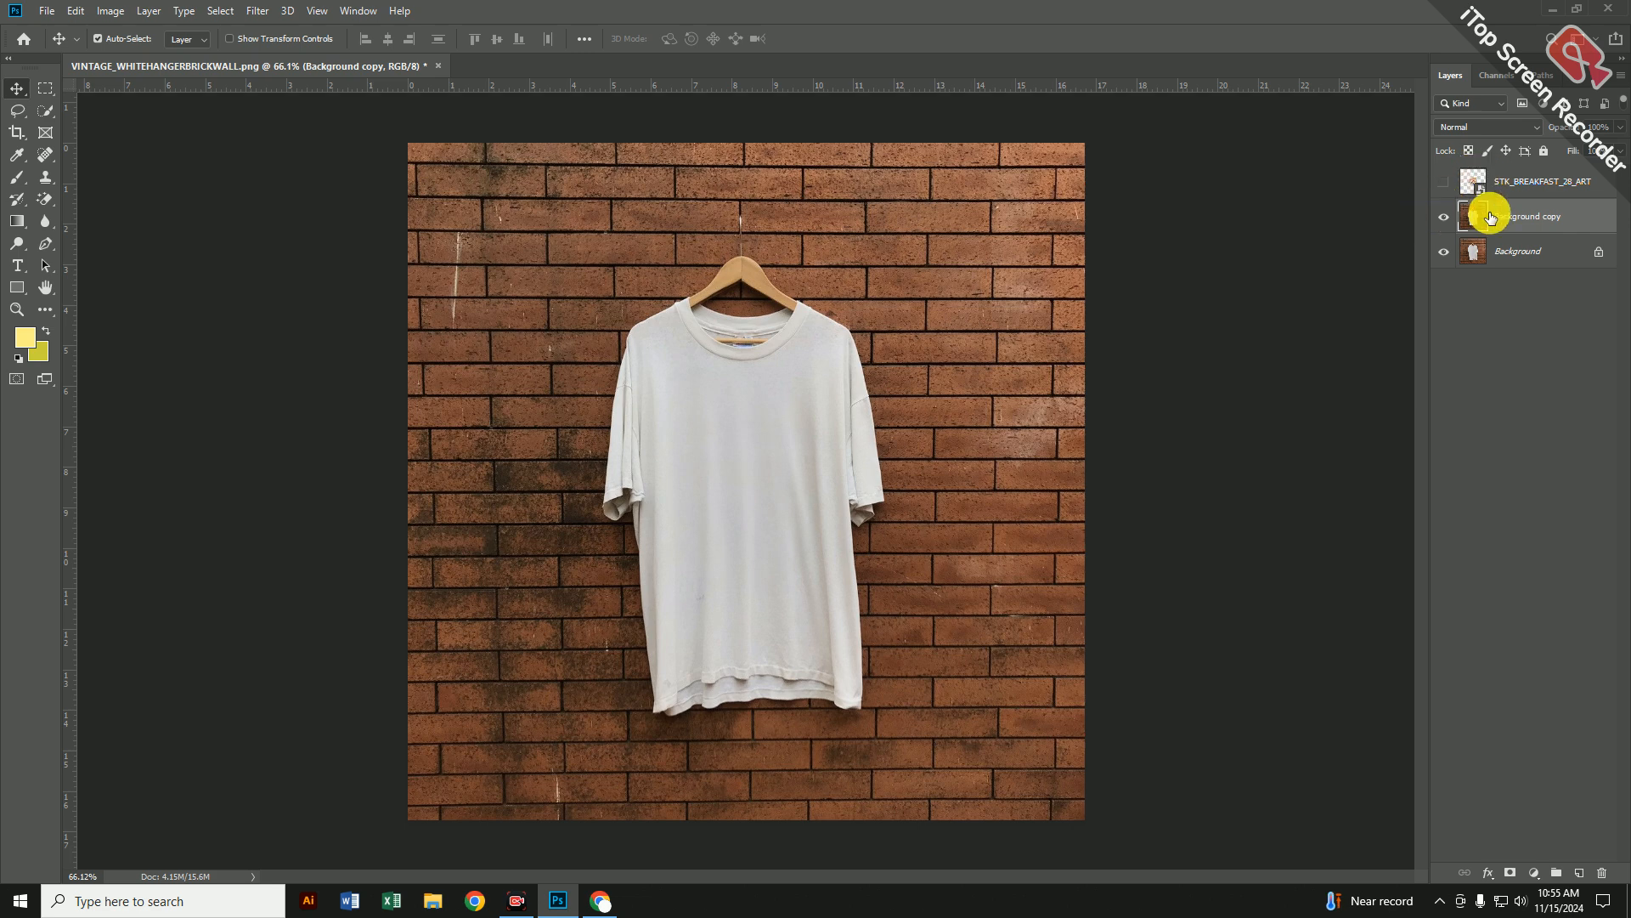
Step: Apply a Gaussian Blur with a radius of 8 pixels to the Background copy layer
click(258, 12)
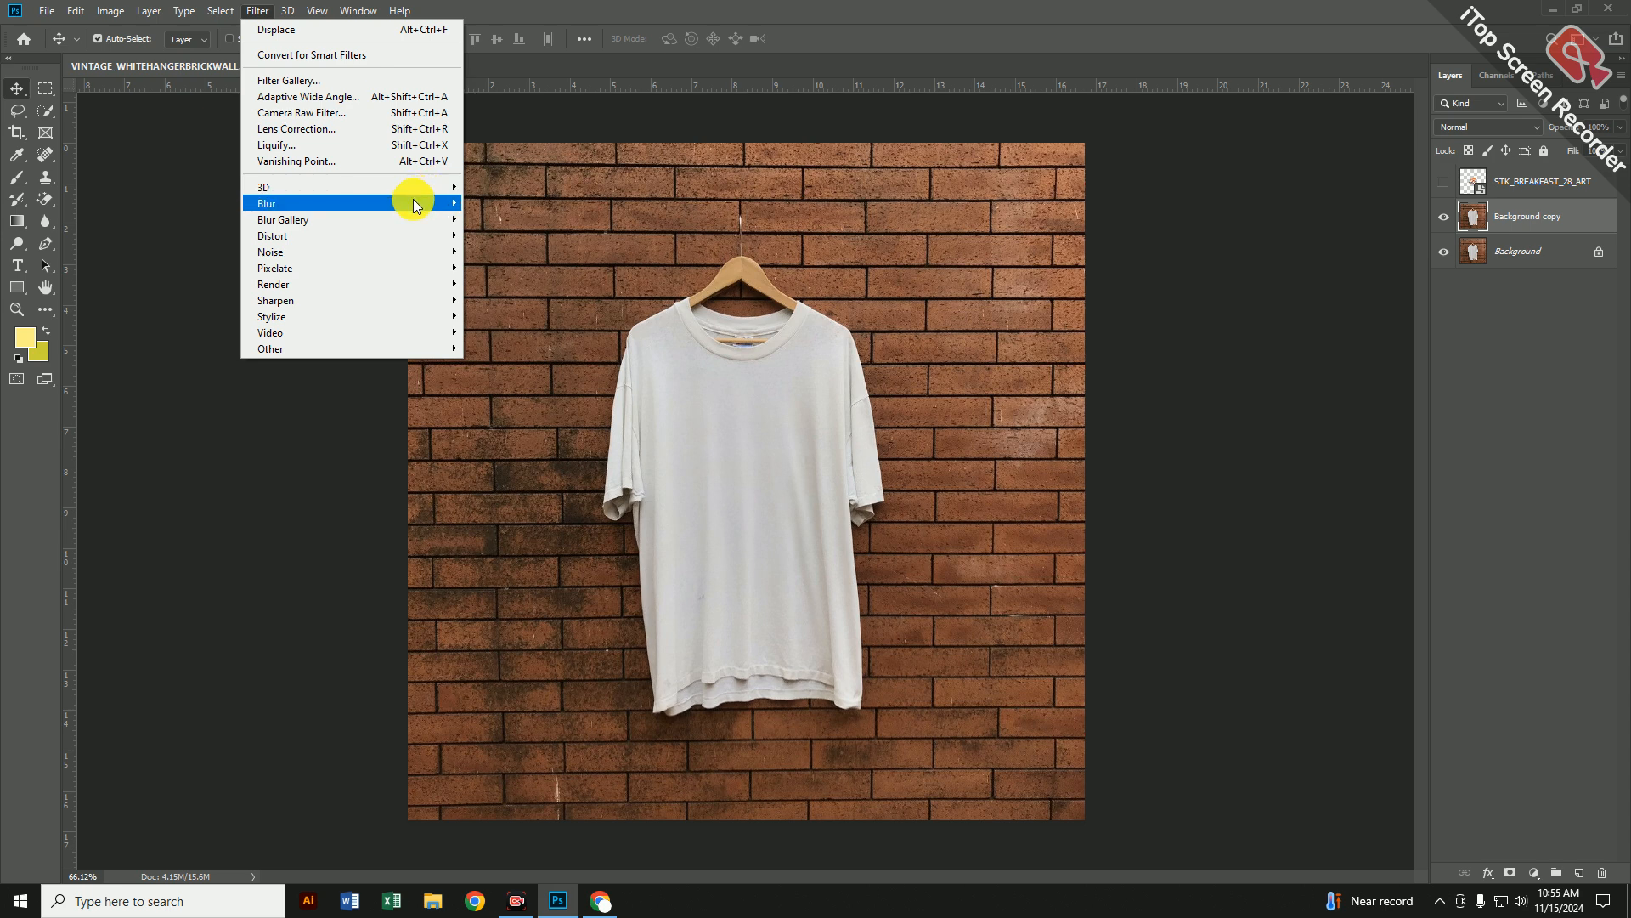
mouse_move(422, 204)
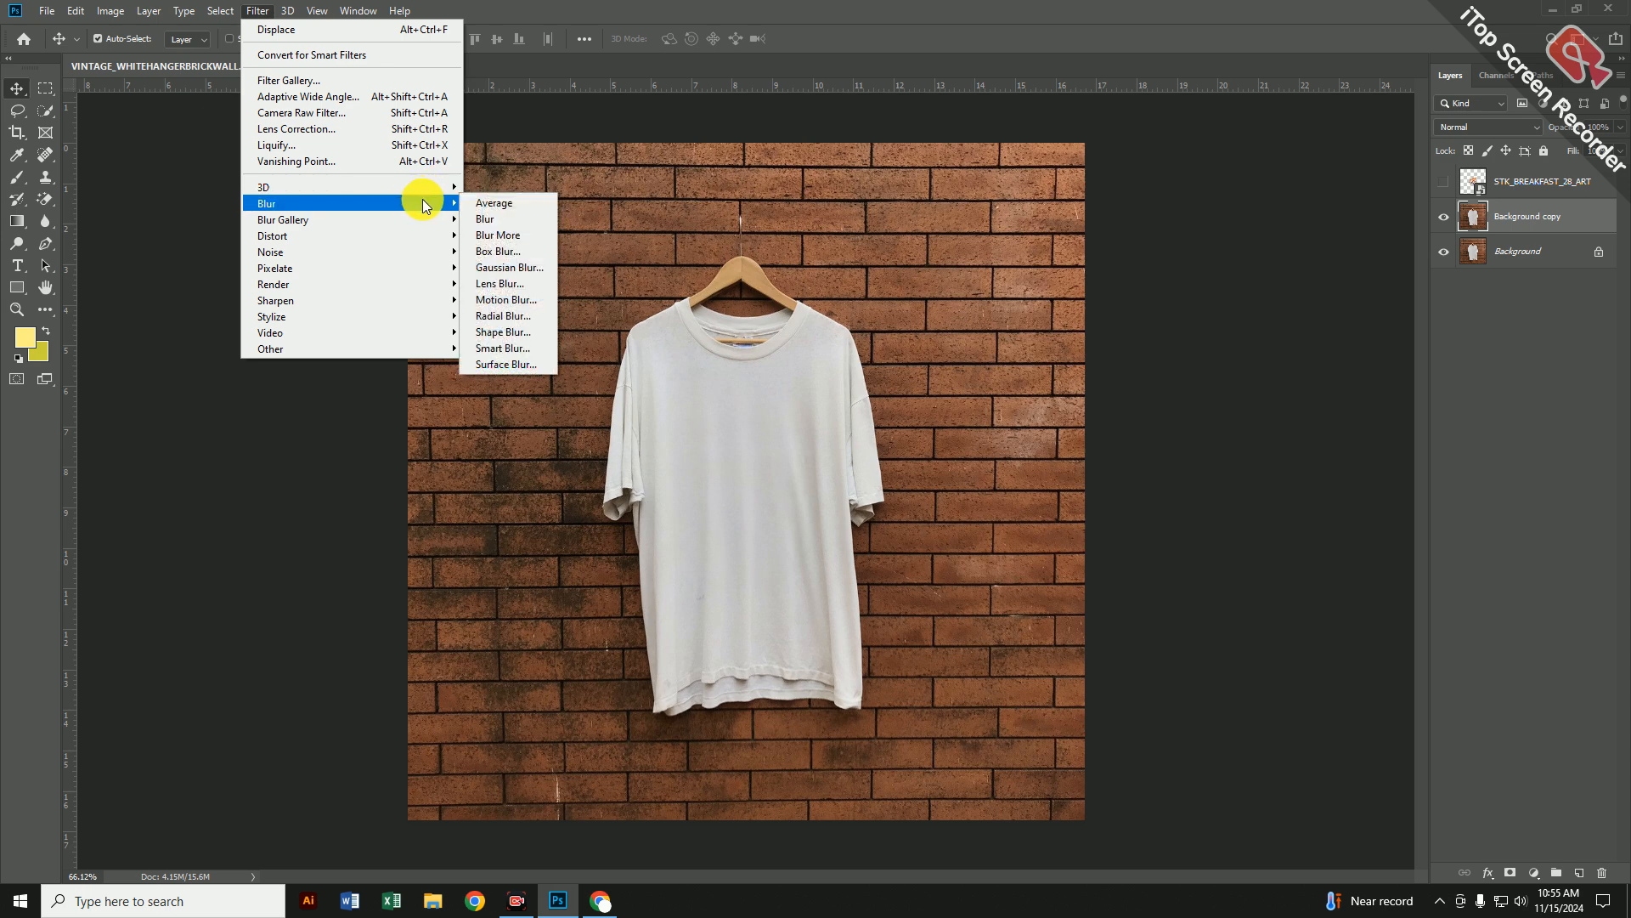
click(510, 267)
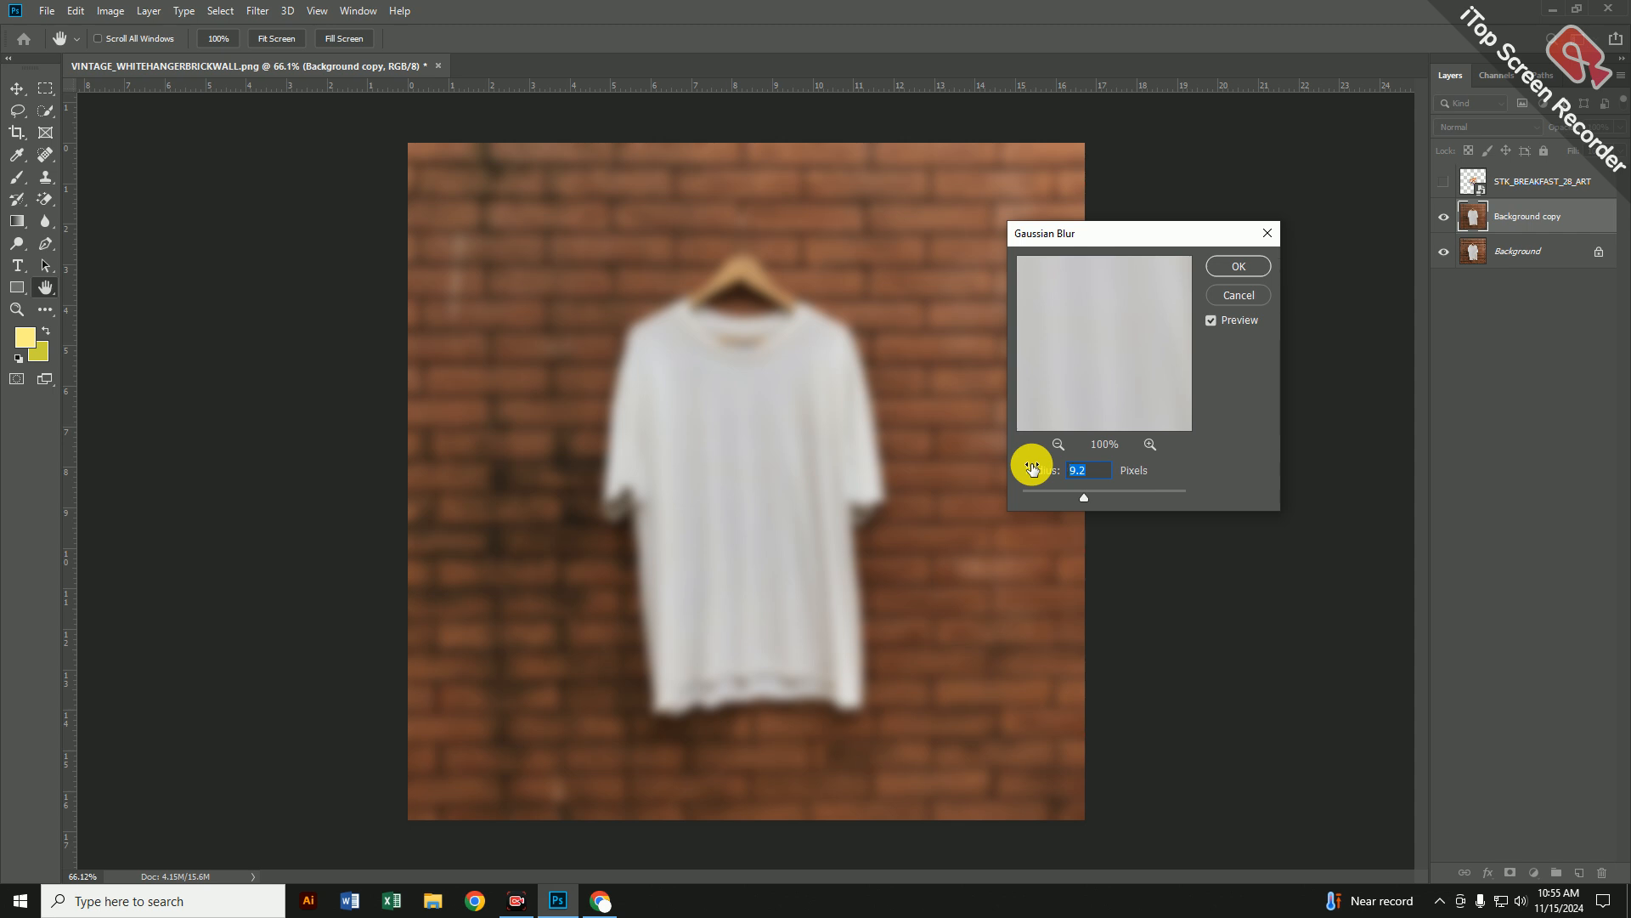
text(9)
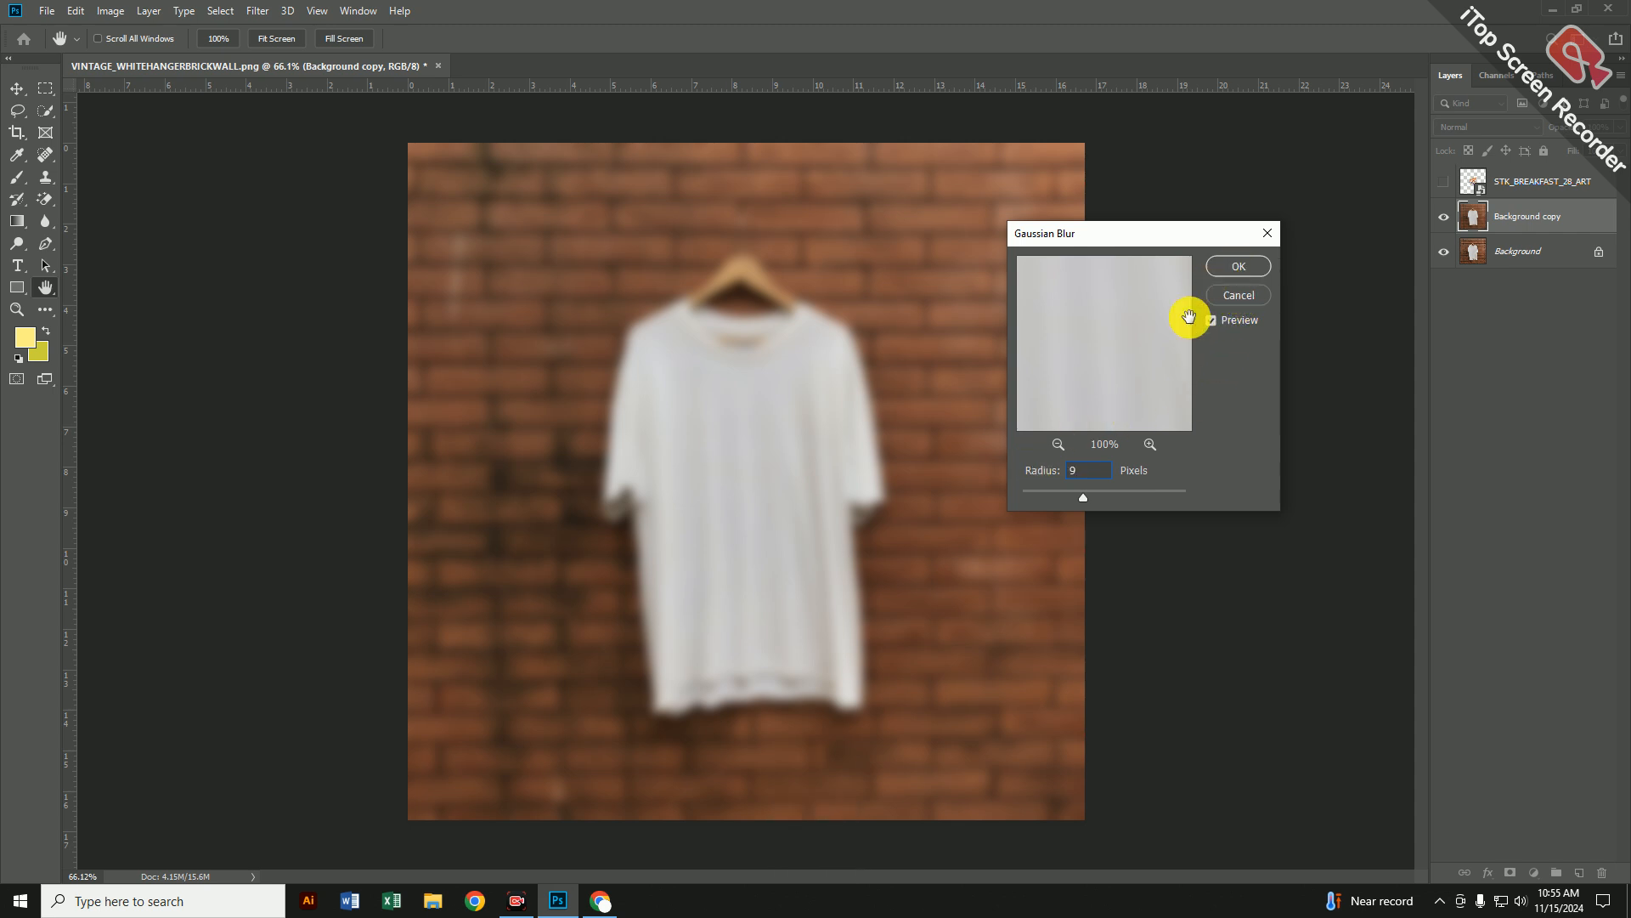
drag(1099, 473, 1000, 473)
text(8)
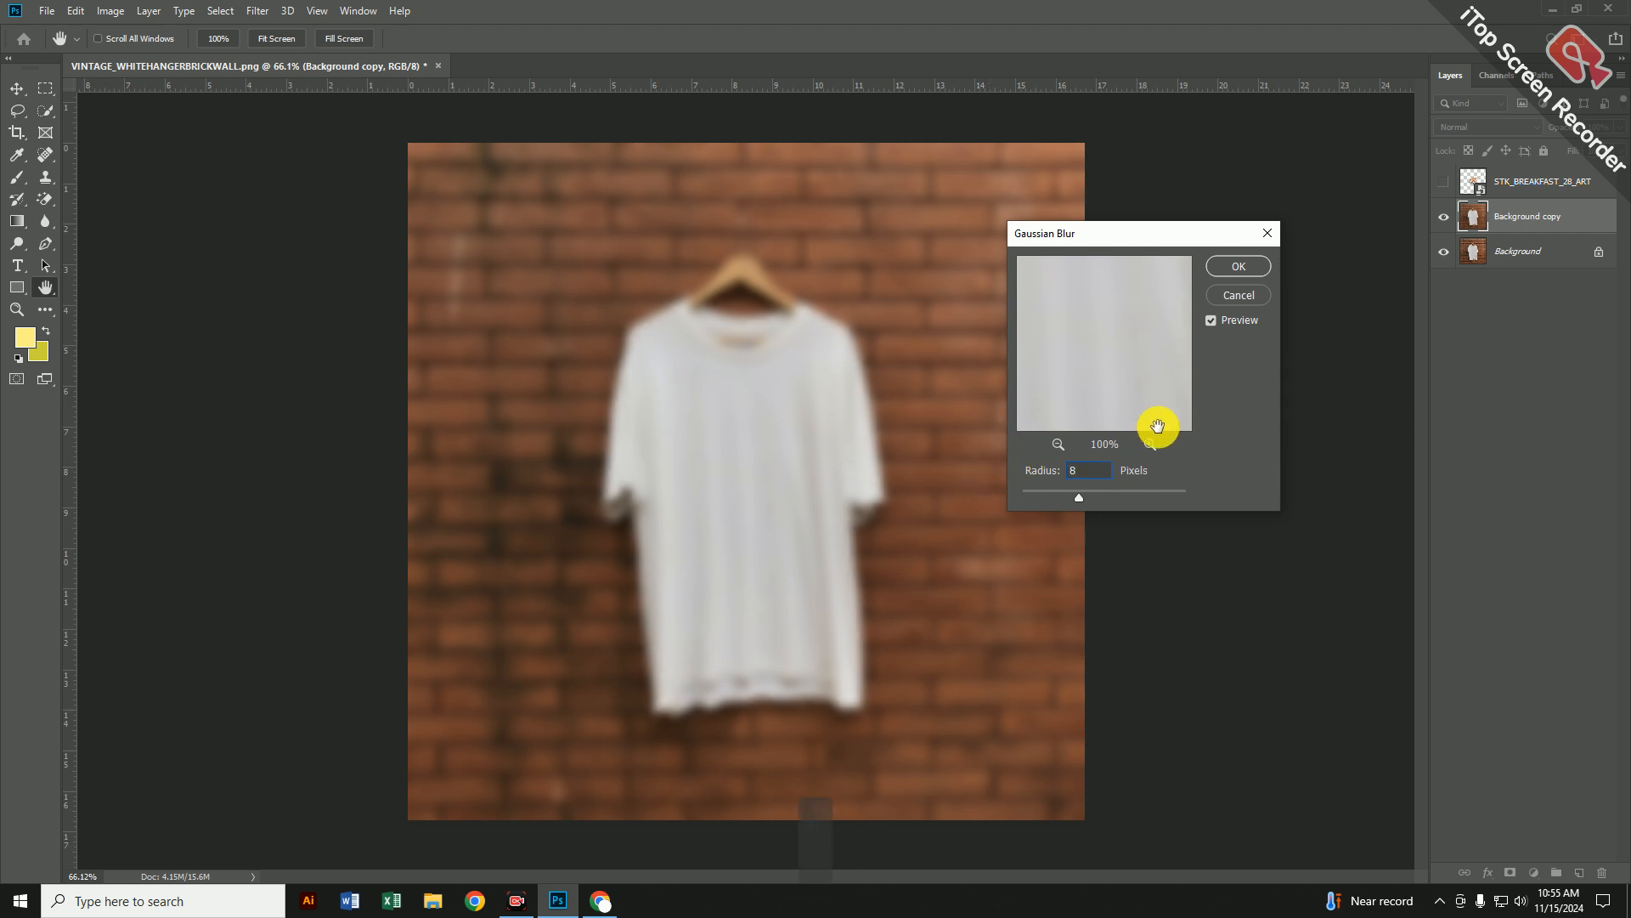
click(1238, 267)
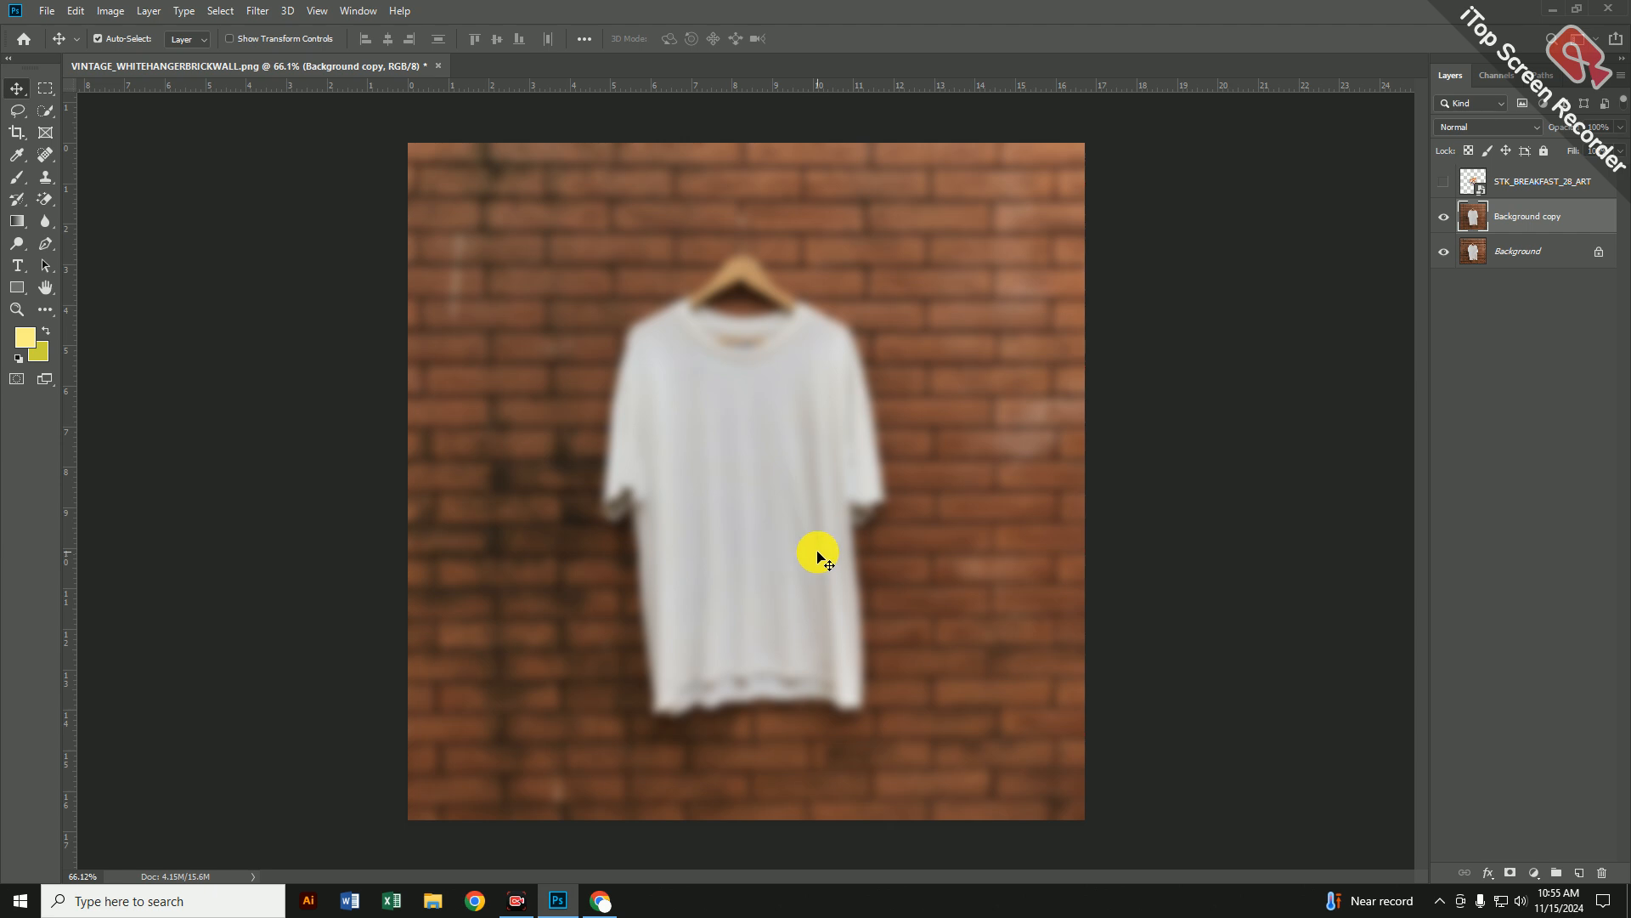
Step: Save the document as a Photoshop file named Displace in the T-Shirt Mockup folder
click(48, 10)
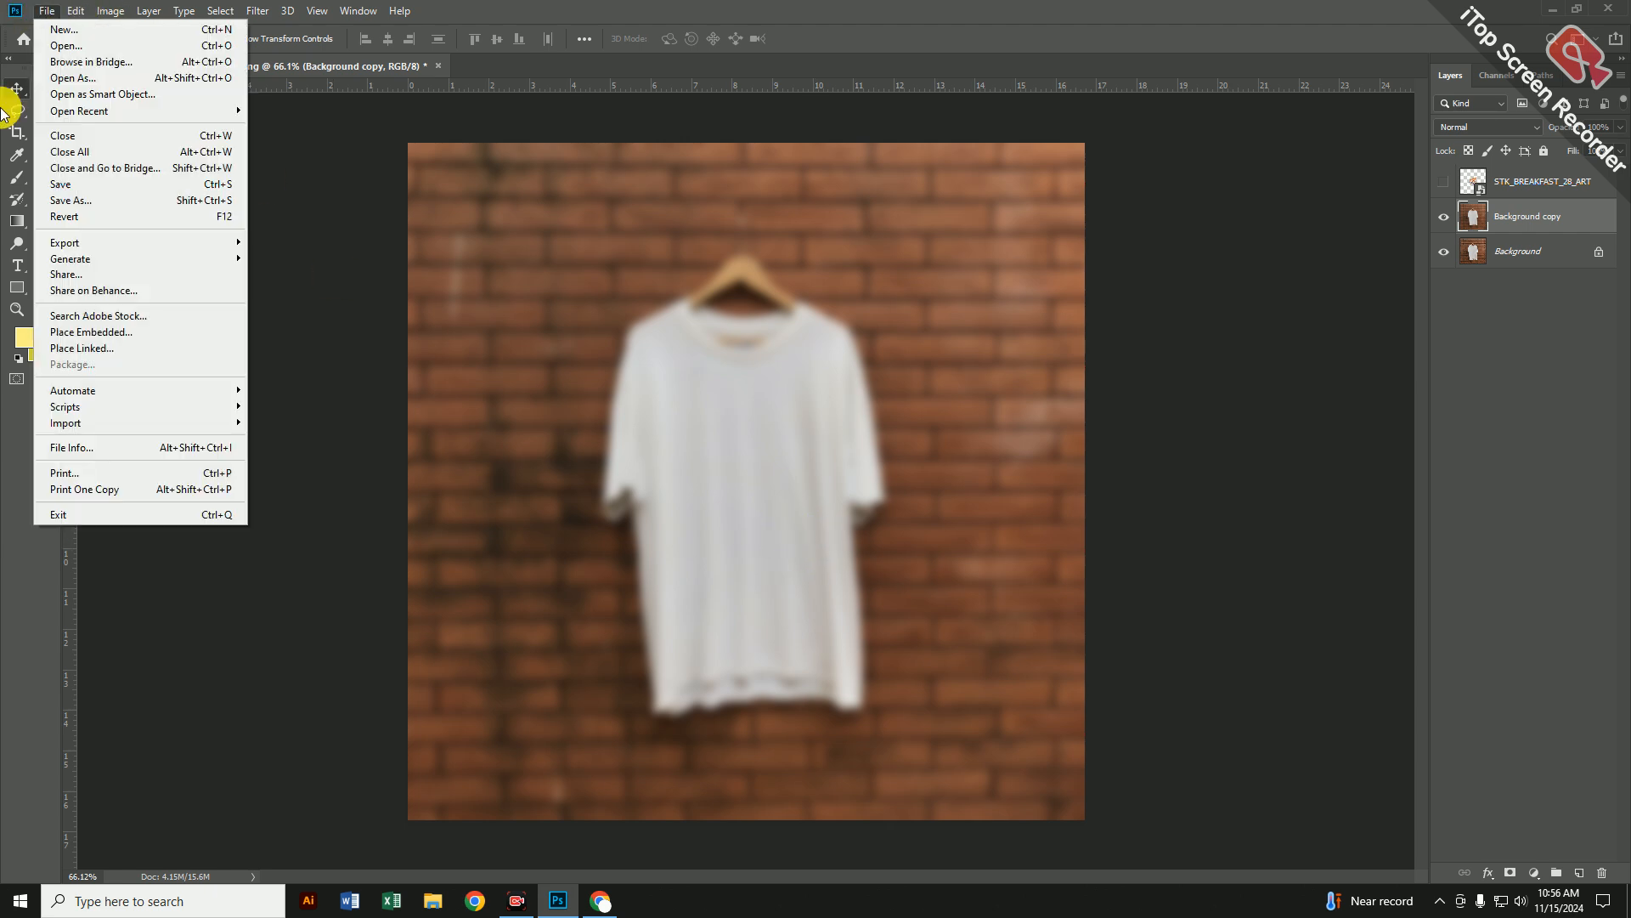
click(106, 200)
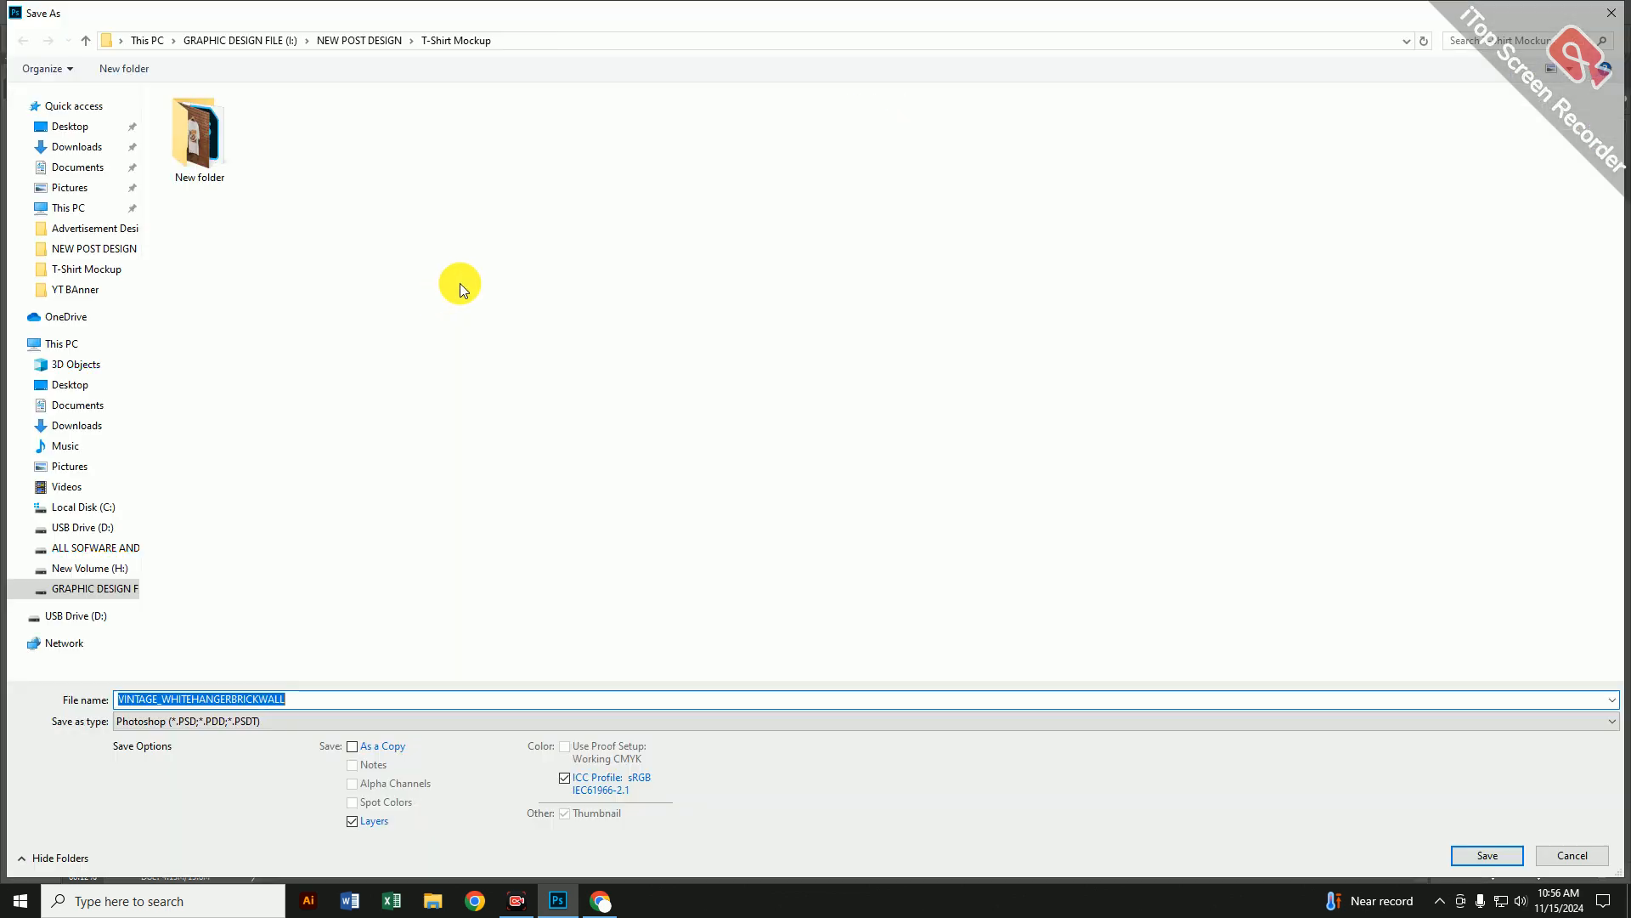
click(318, 697)
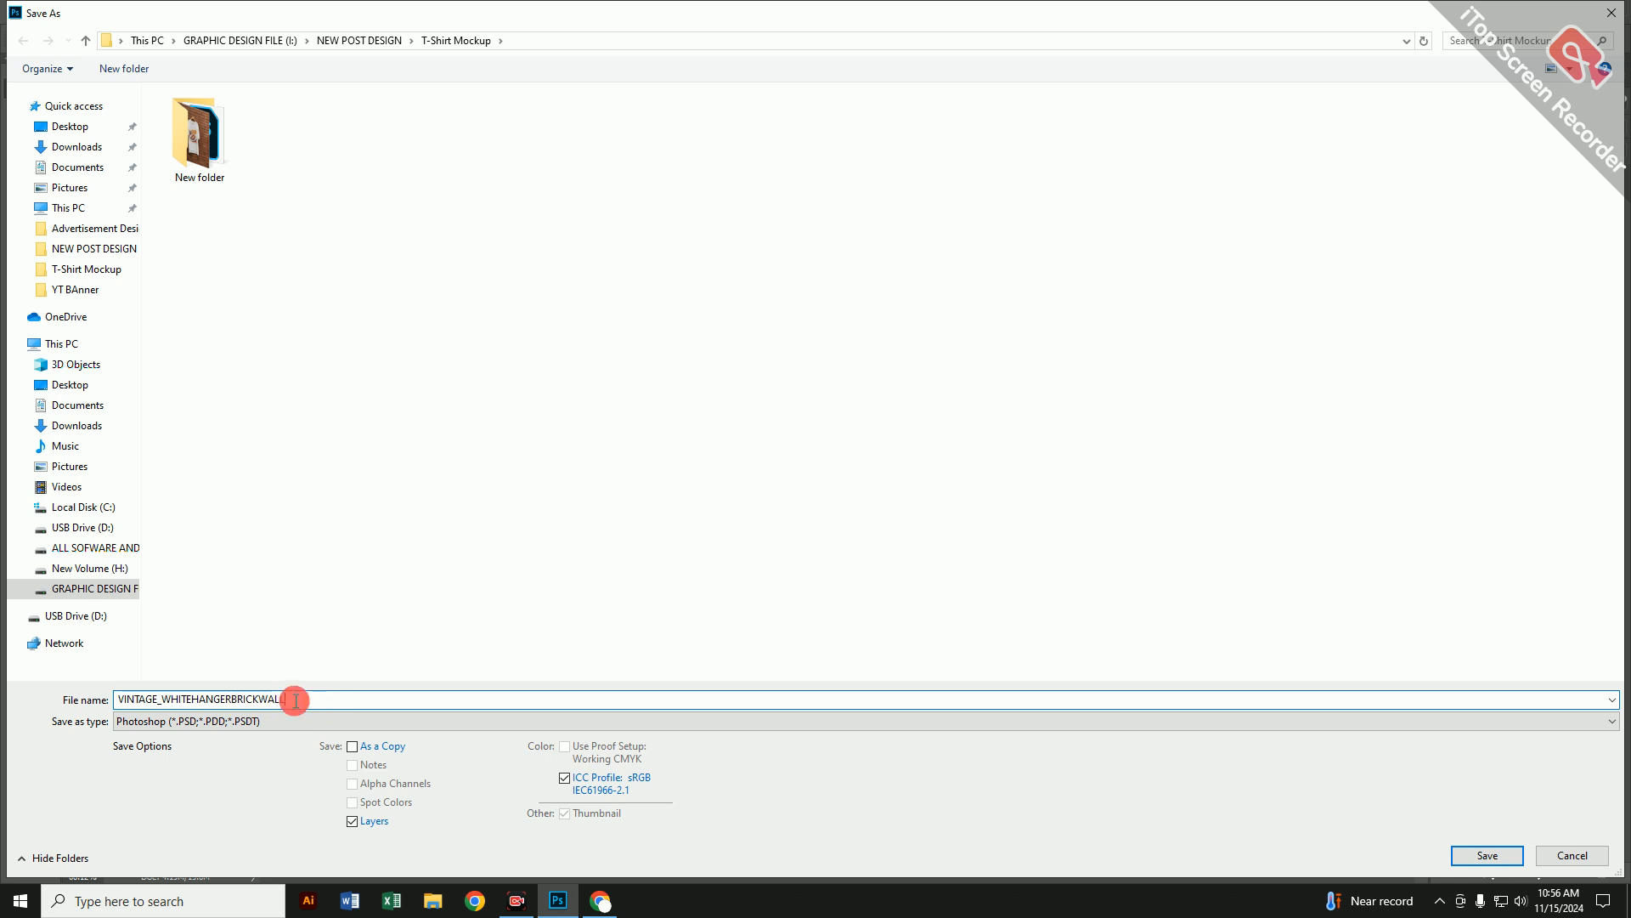
drag(295, 699, 110, 700)
text(Disp)
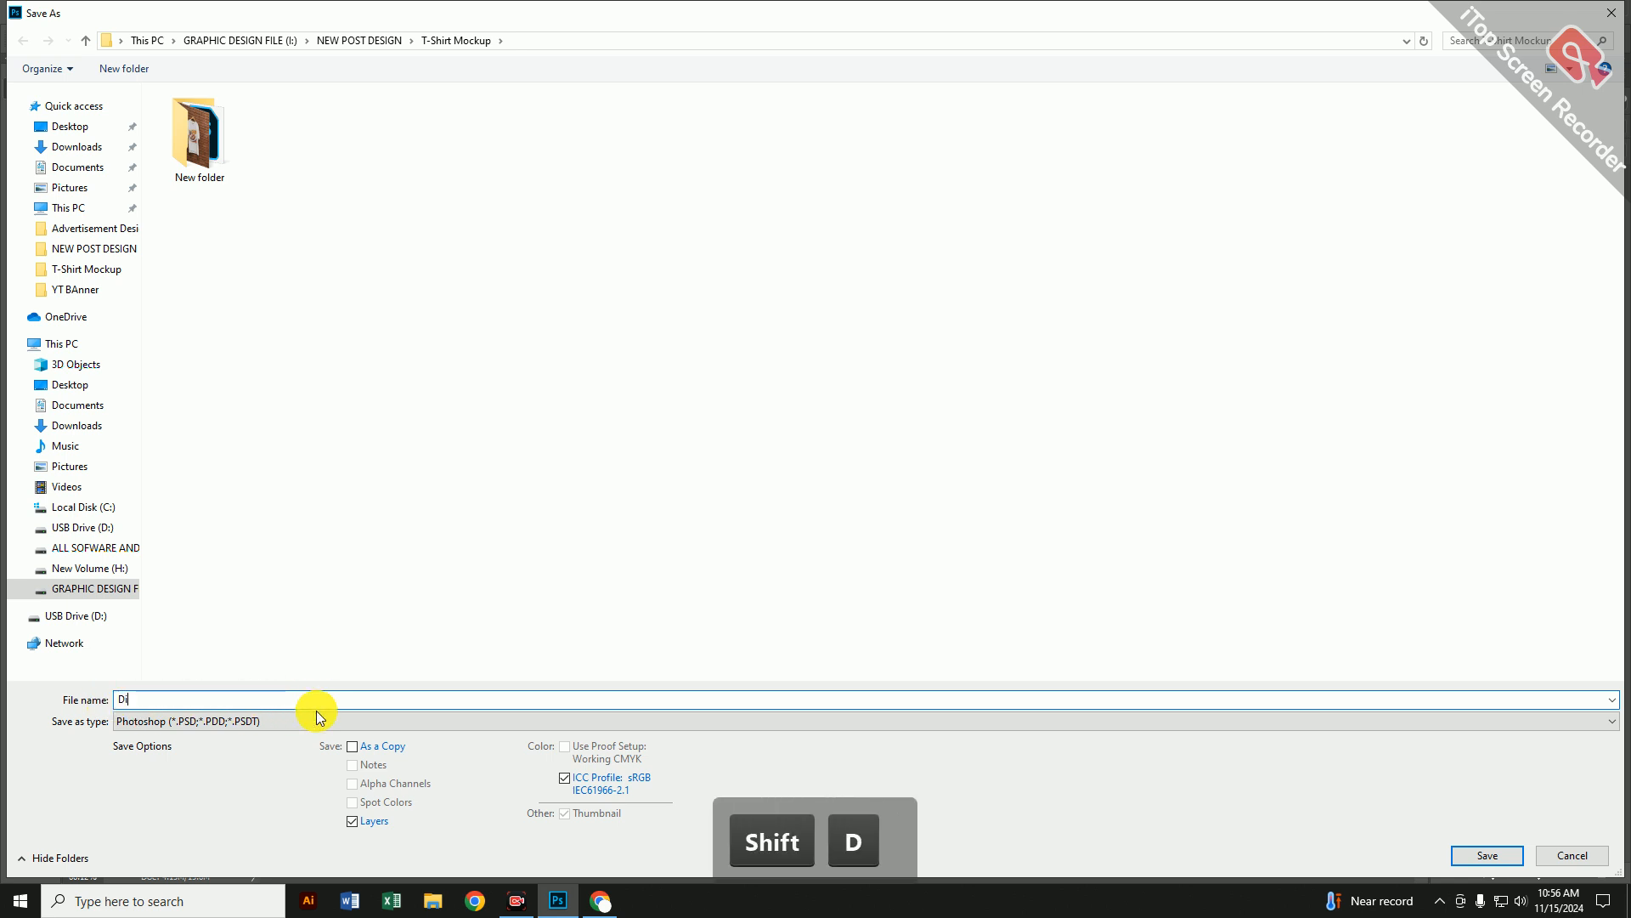
text(lace)
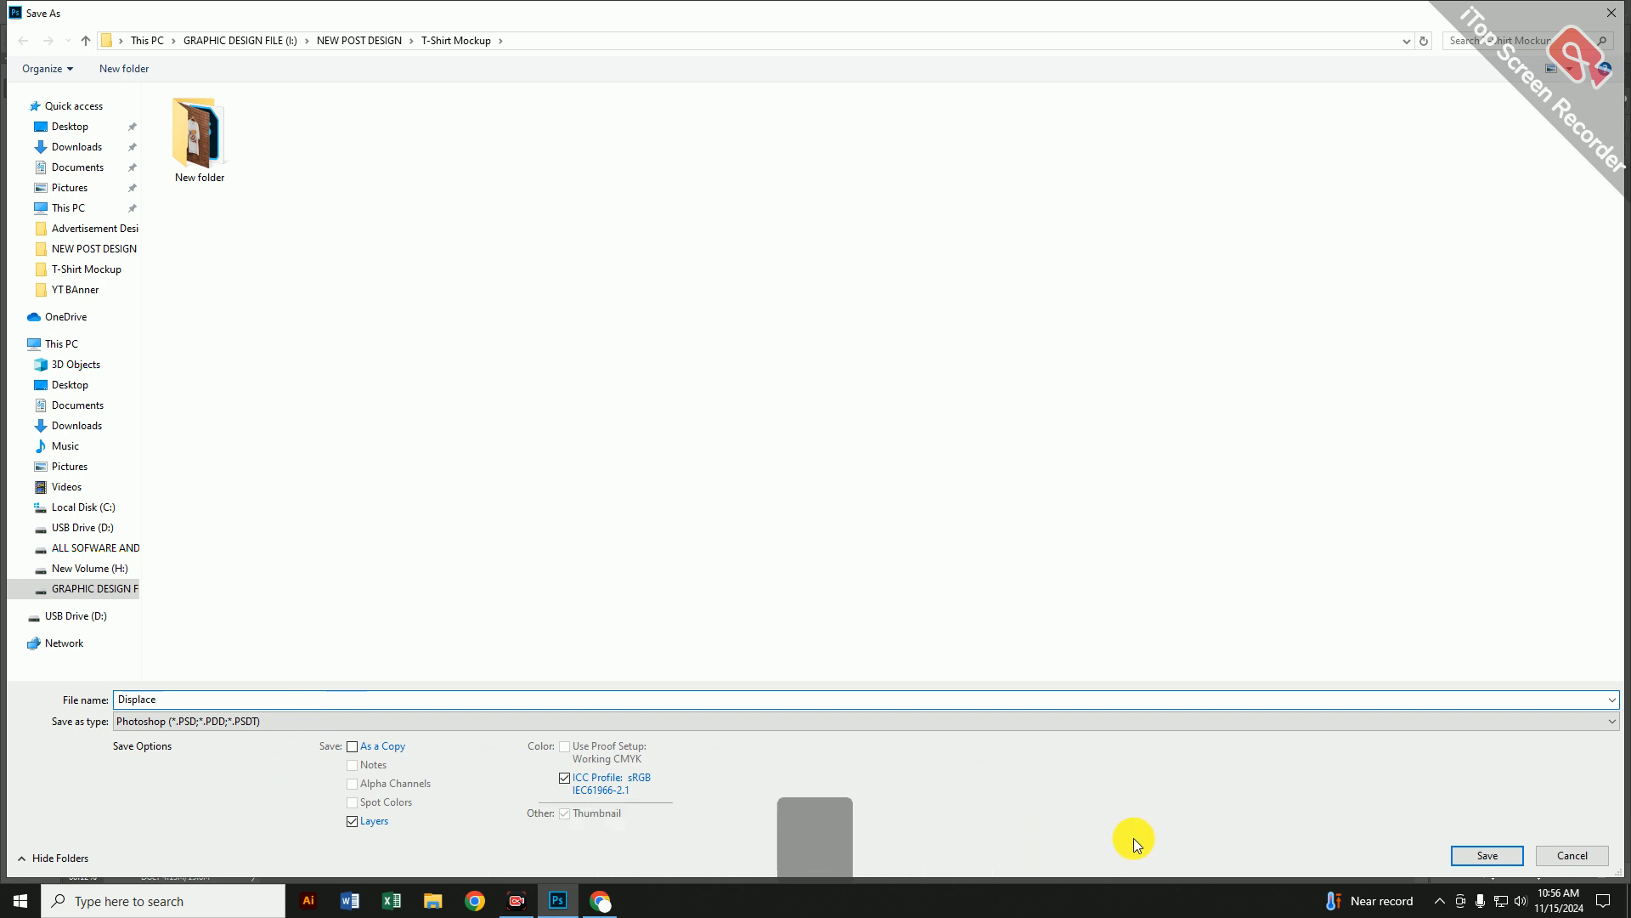
click(1489, 855)
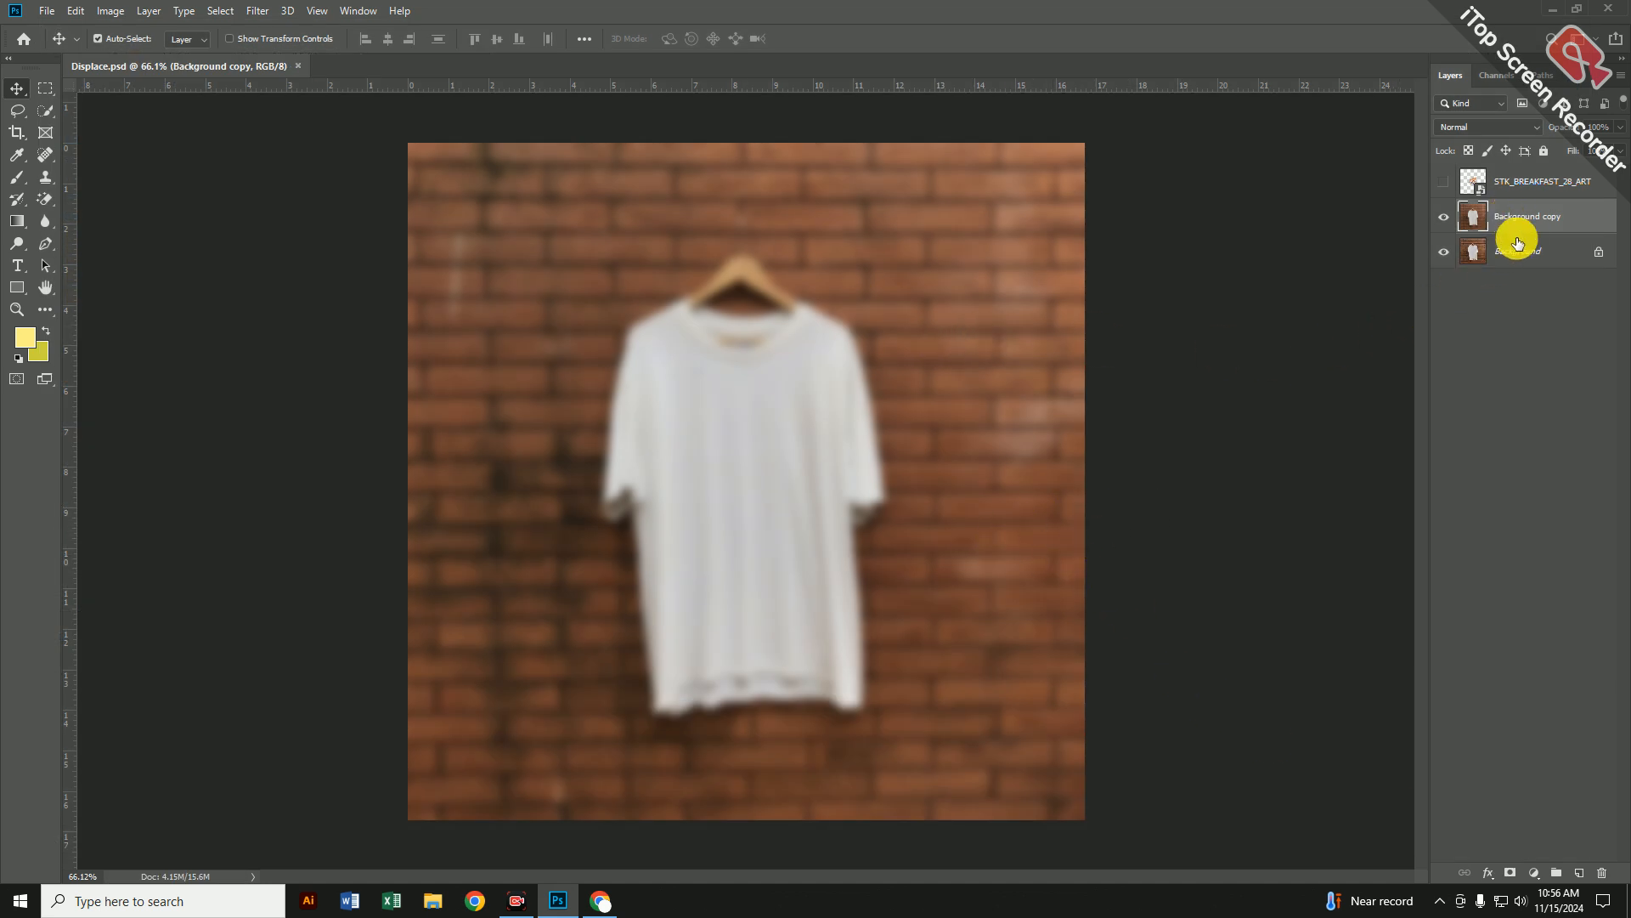
Step: Delete the blurred Background copy layer and show the STK_BREAKFAST_28_ART layer again
drag(1514, 220, 1602, 874)
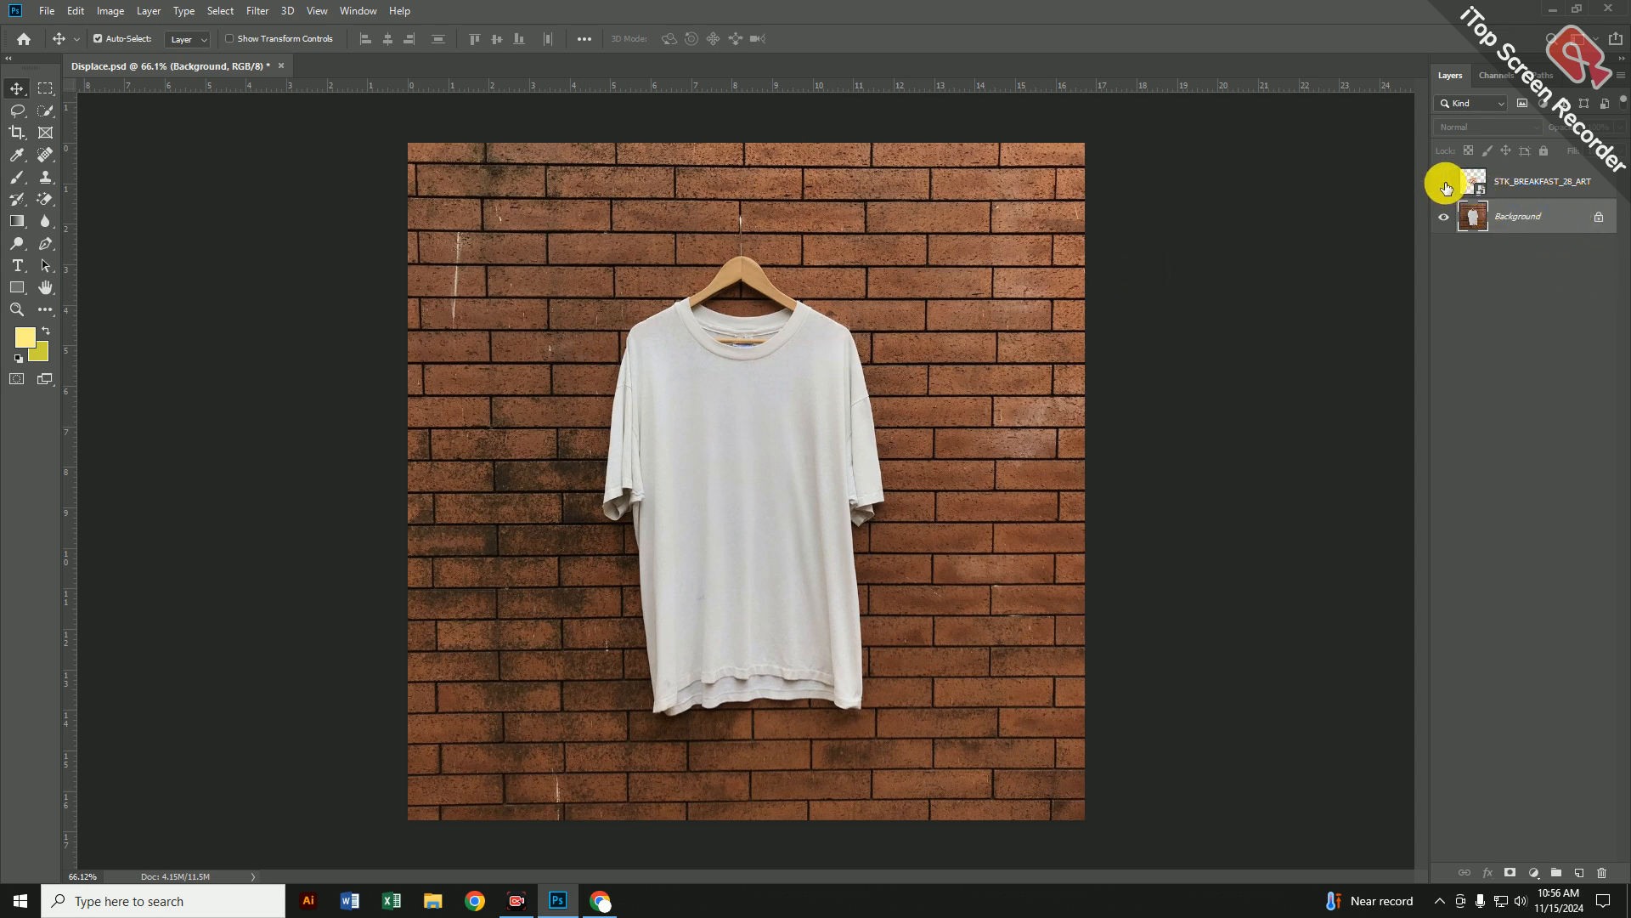
click(1445, 183)
Step: Scale the breakfast artwork down proportionally so it sits centred on the chest with a margin on both sides
key(ctrl)
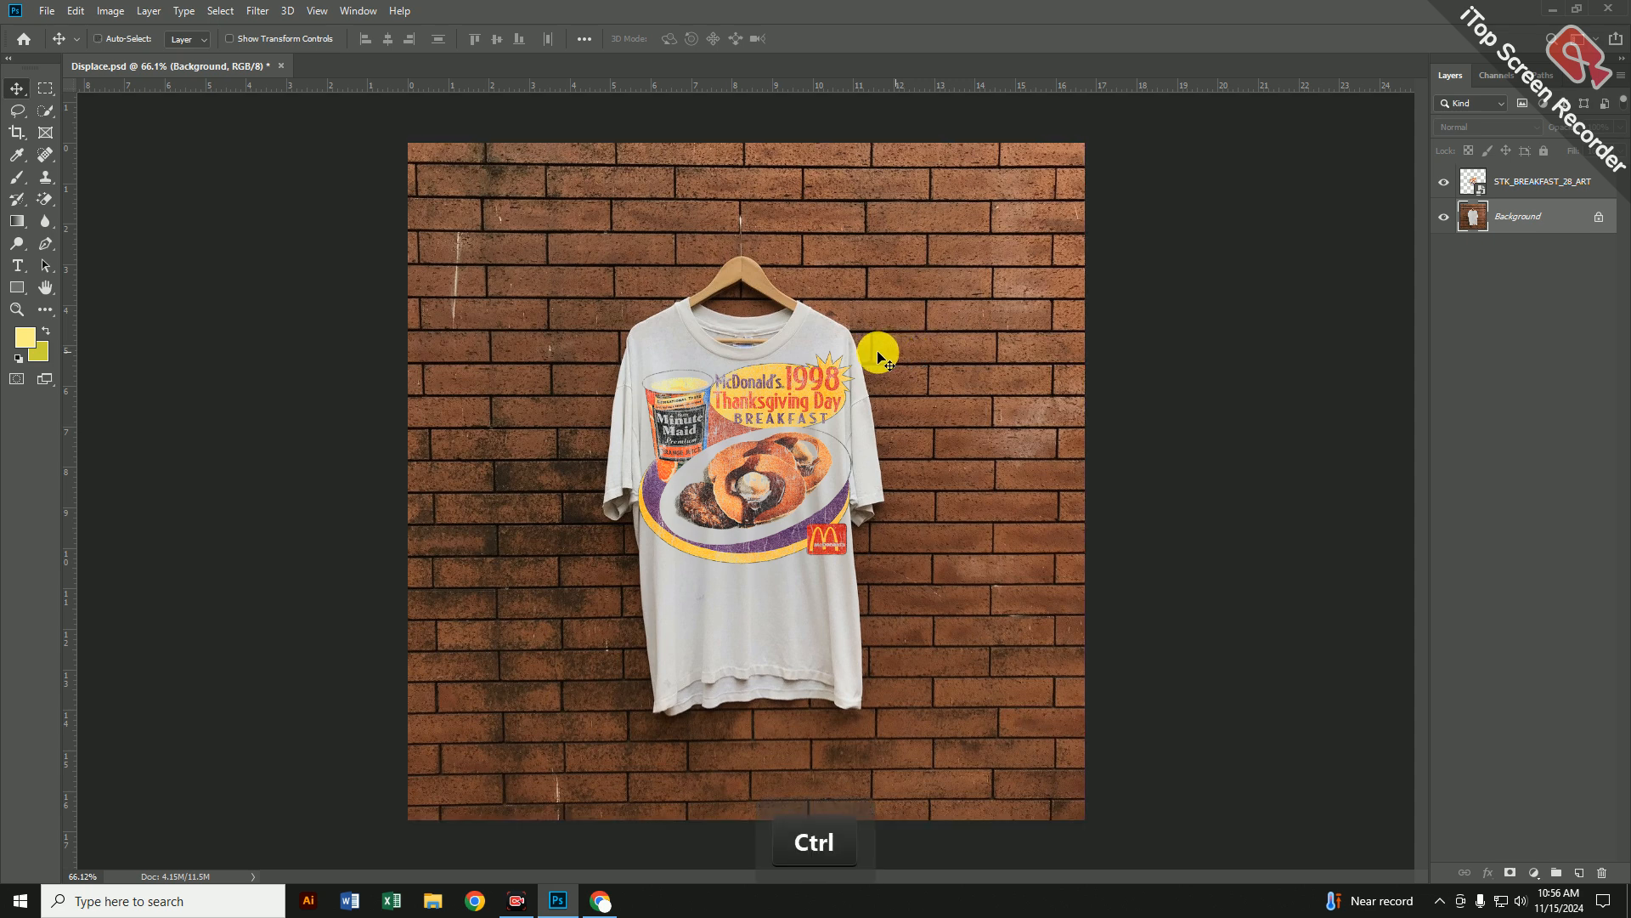
key(ctrl+t)
click(786, 388)
key(ctrl+t)
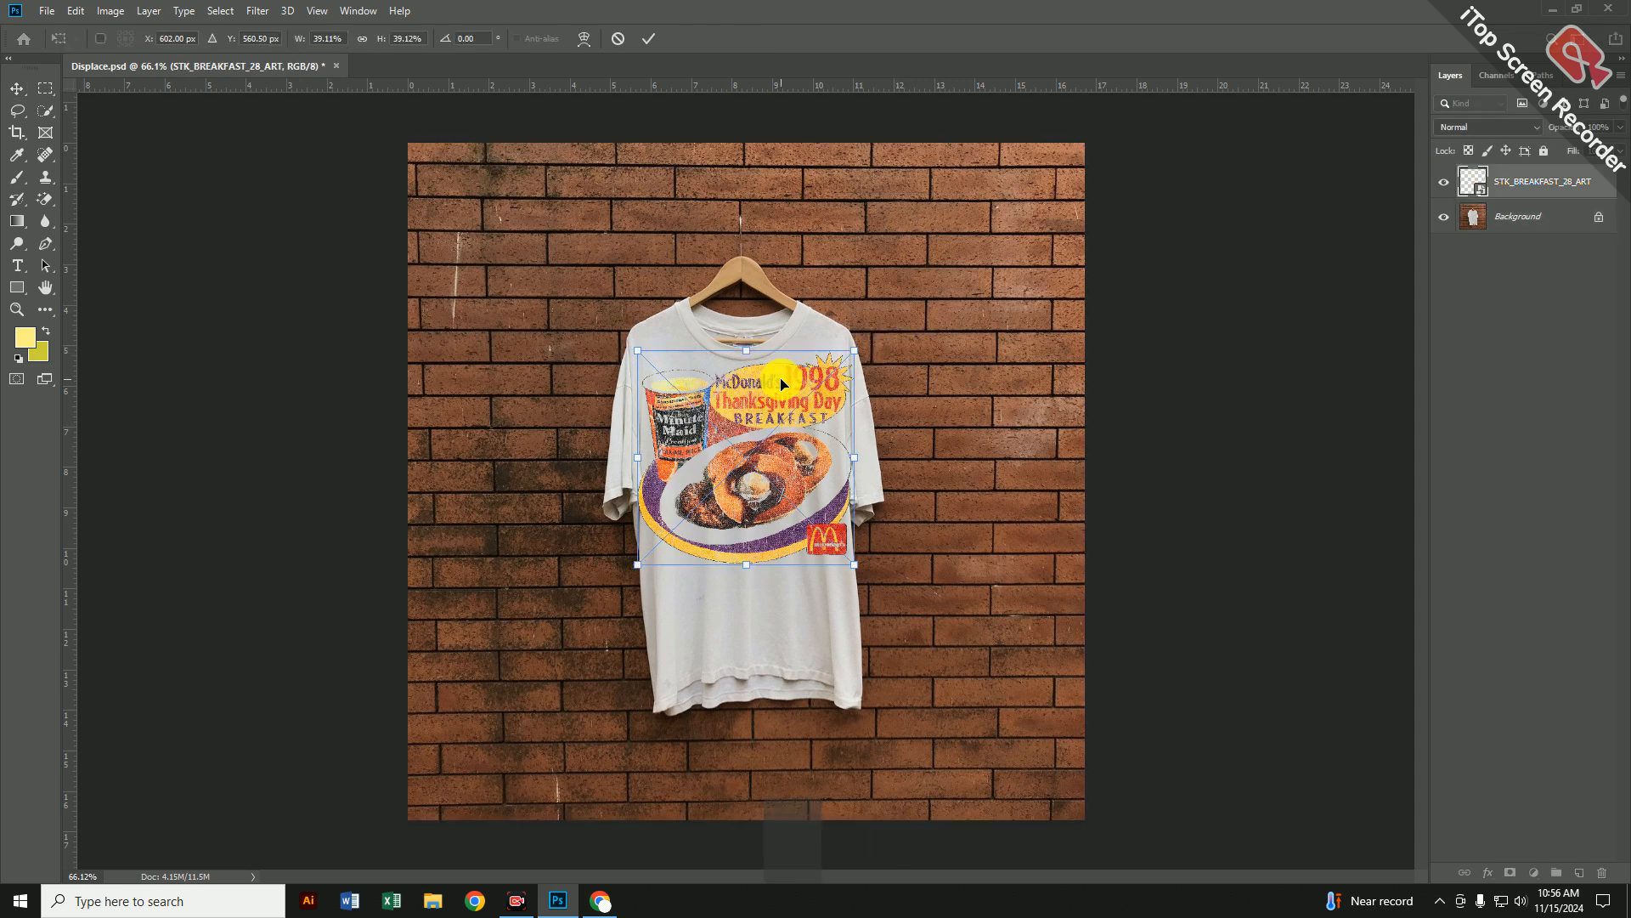
drag(747, 350, 790, 341)
key(Return)
scroll(744, 475, up, 5)
key(space)
scroll(790, 341, down, 3)
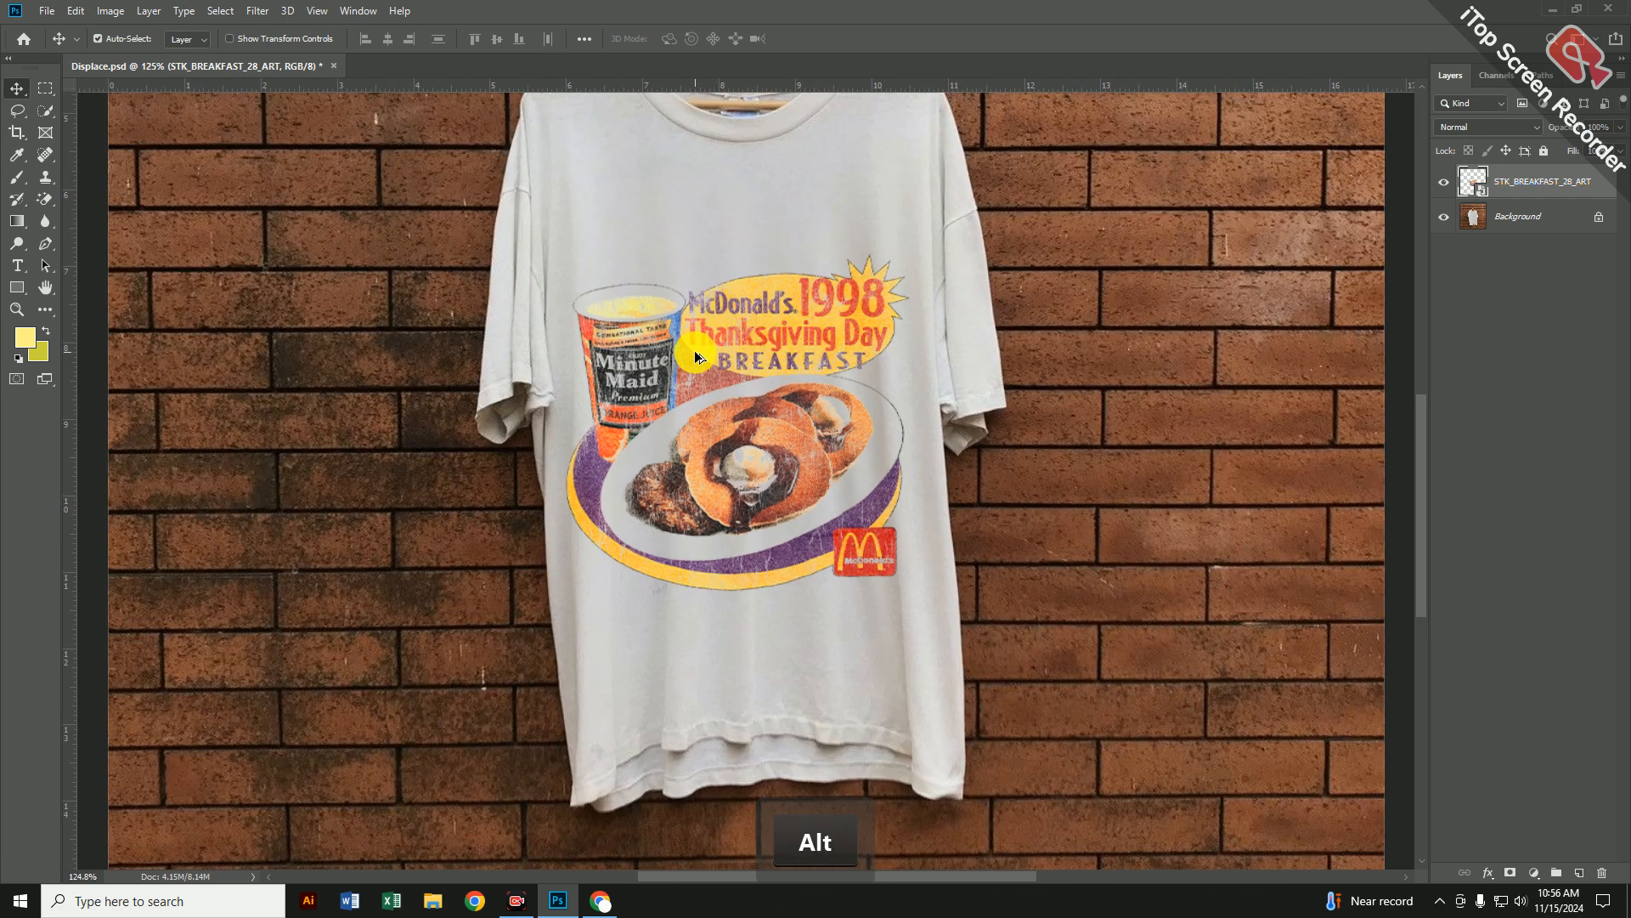
scroll(695, 352, down, 2)
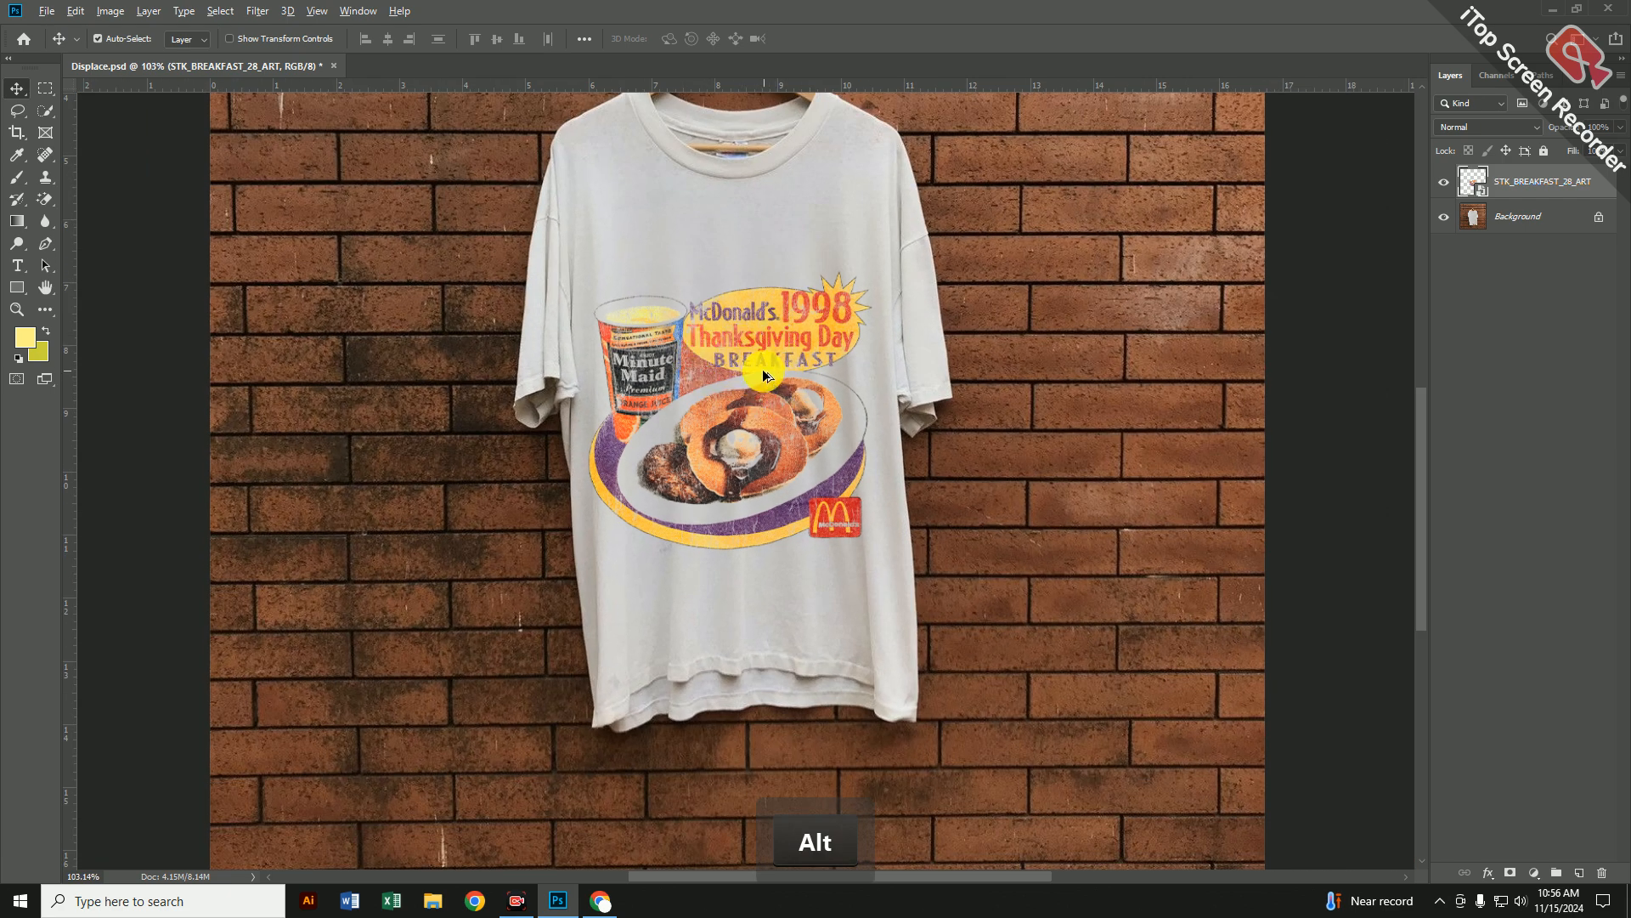
Step: Set the artwork layer's blend mode to Multiply, comparing it once with Normal
click(1502, 129)
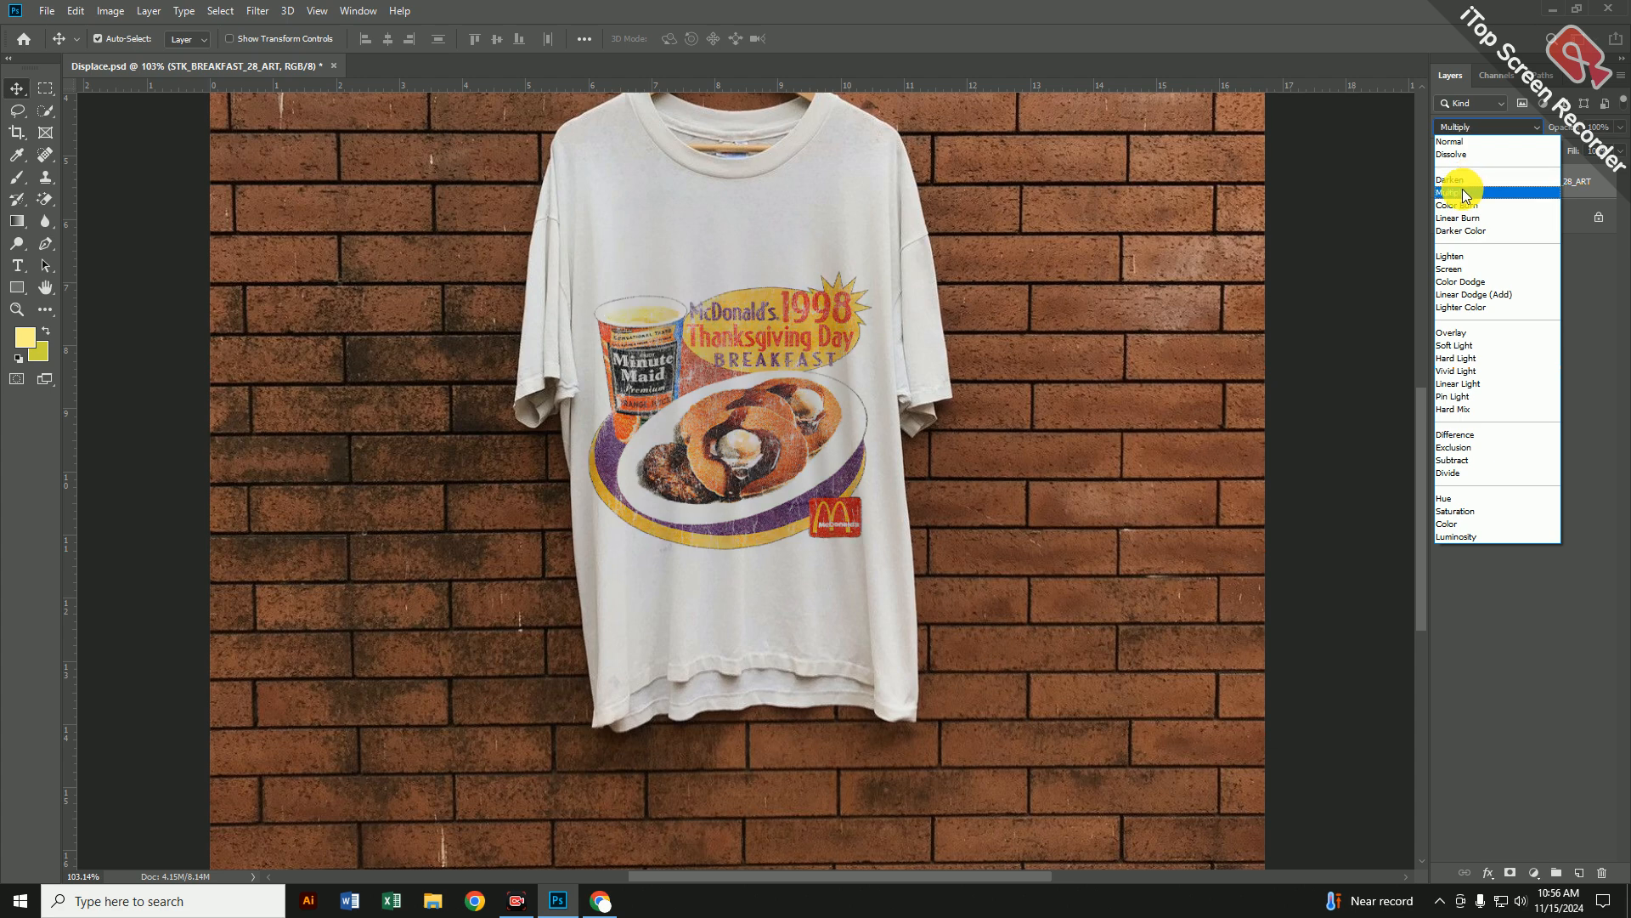
click(1463, 193)
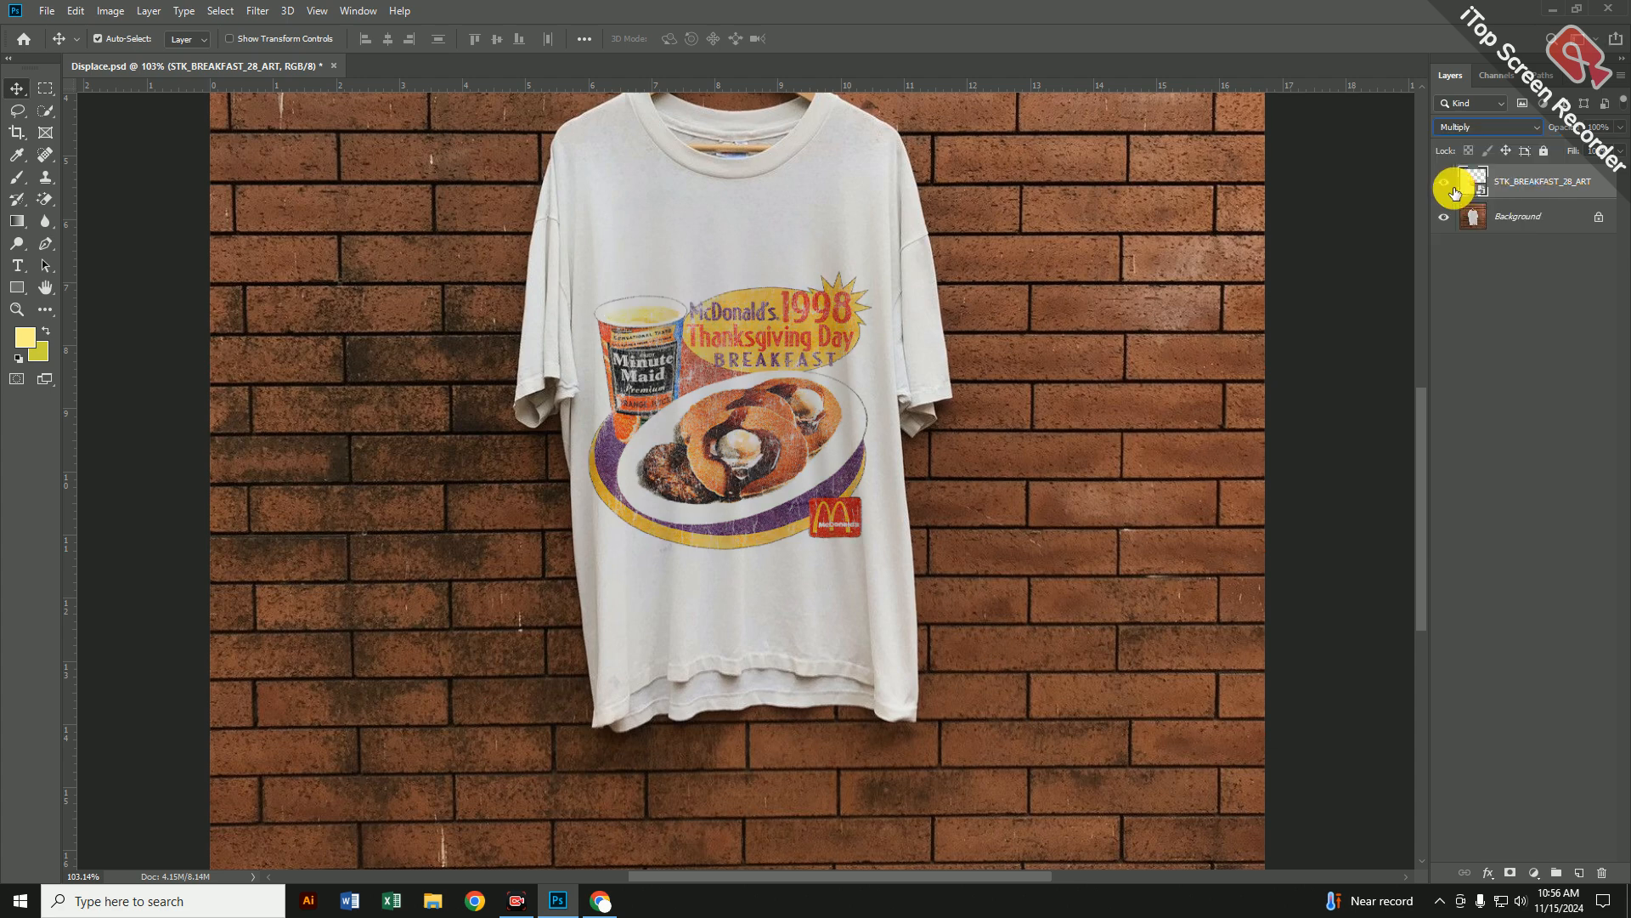
click(1464, 130)
click(1462, 141)
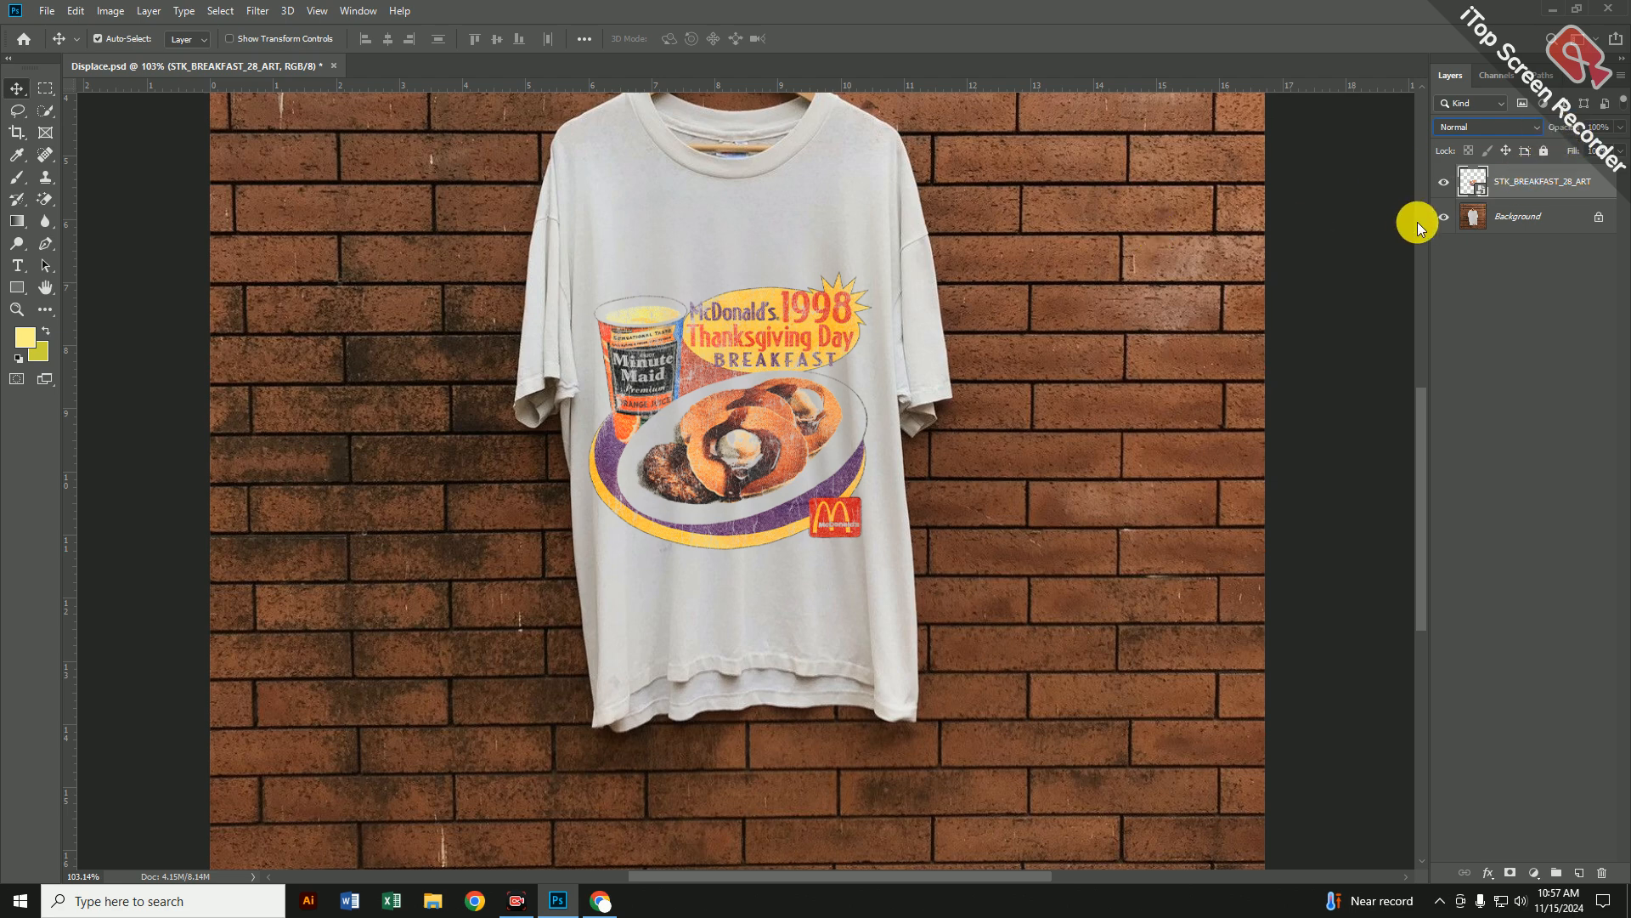
click(1518, 128)
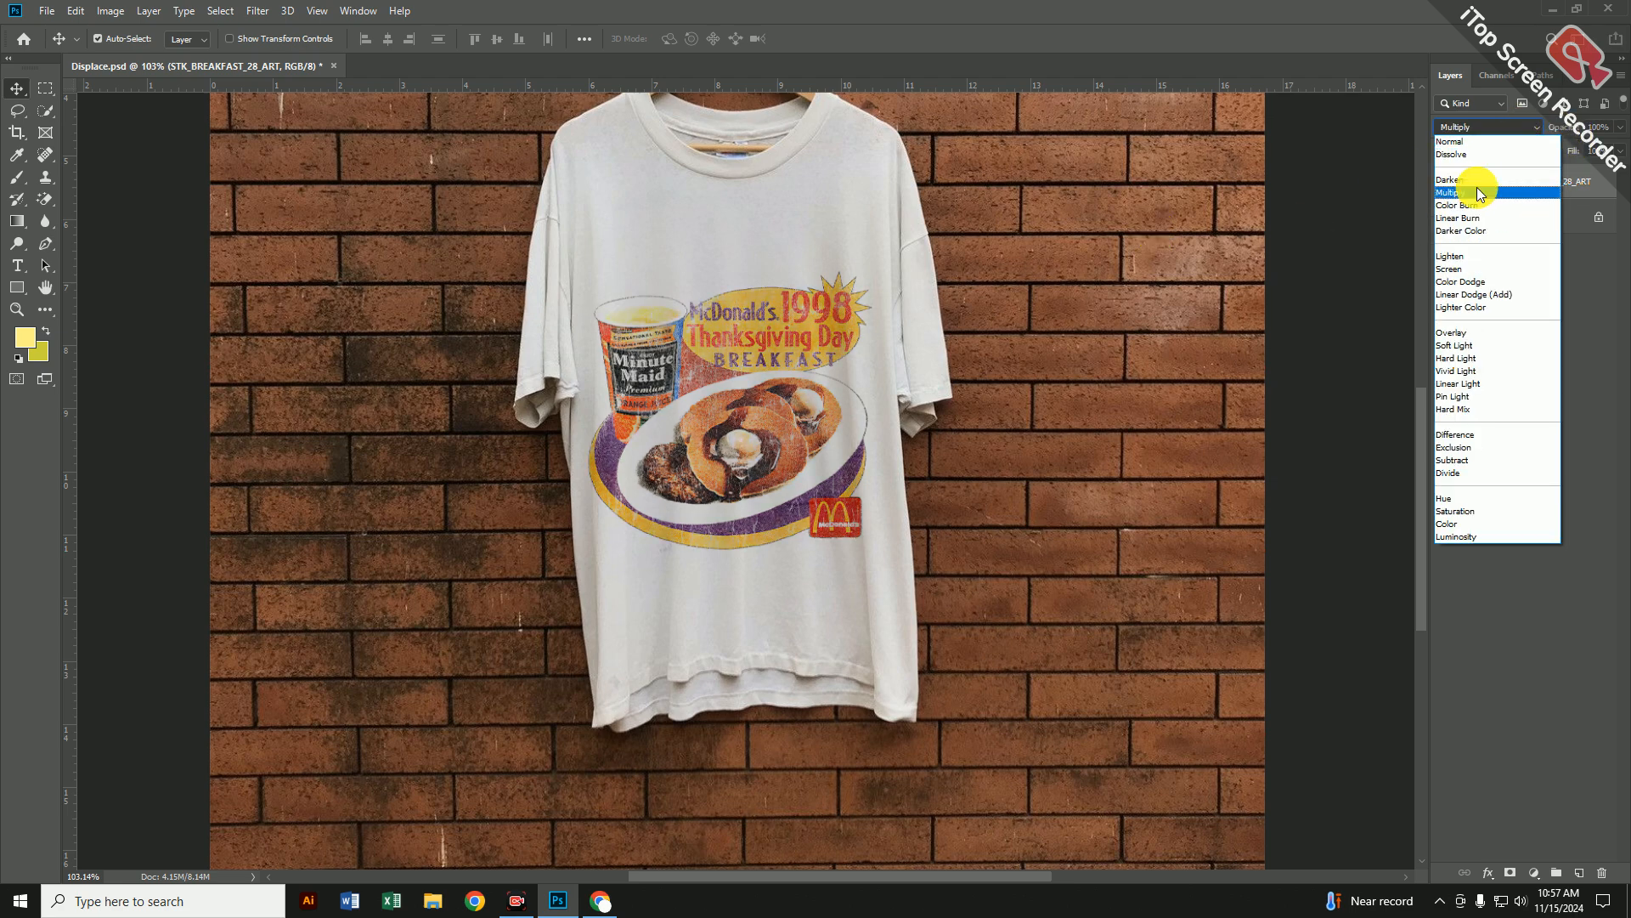
click(1475, 192)
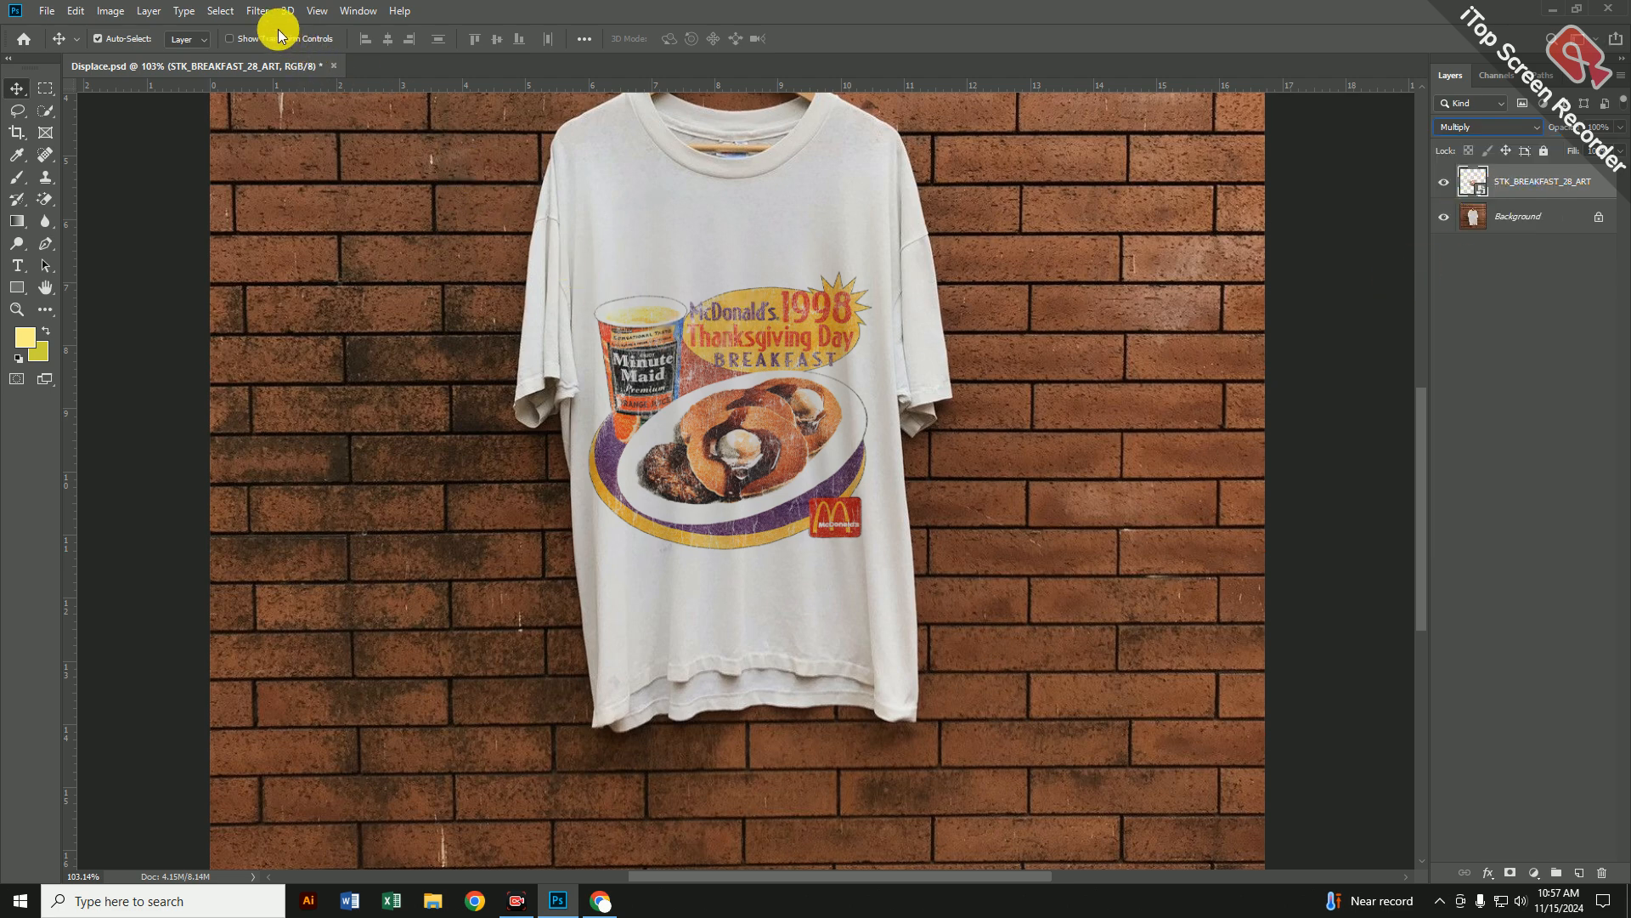
Step: Apply the Displace filter to the artwork layer at 15 horizontal and vertical scale, using the Displace PSD file as the displacement map
click(257, 11)
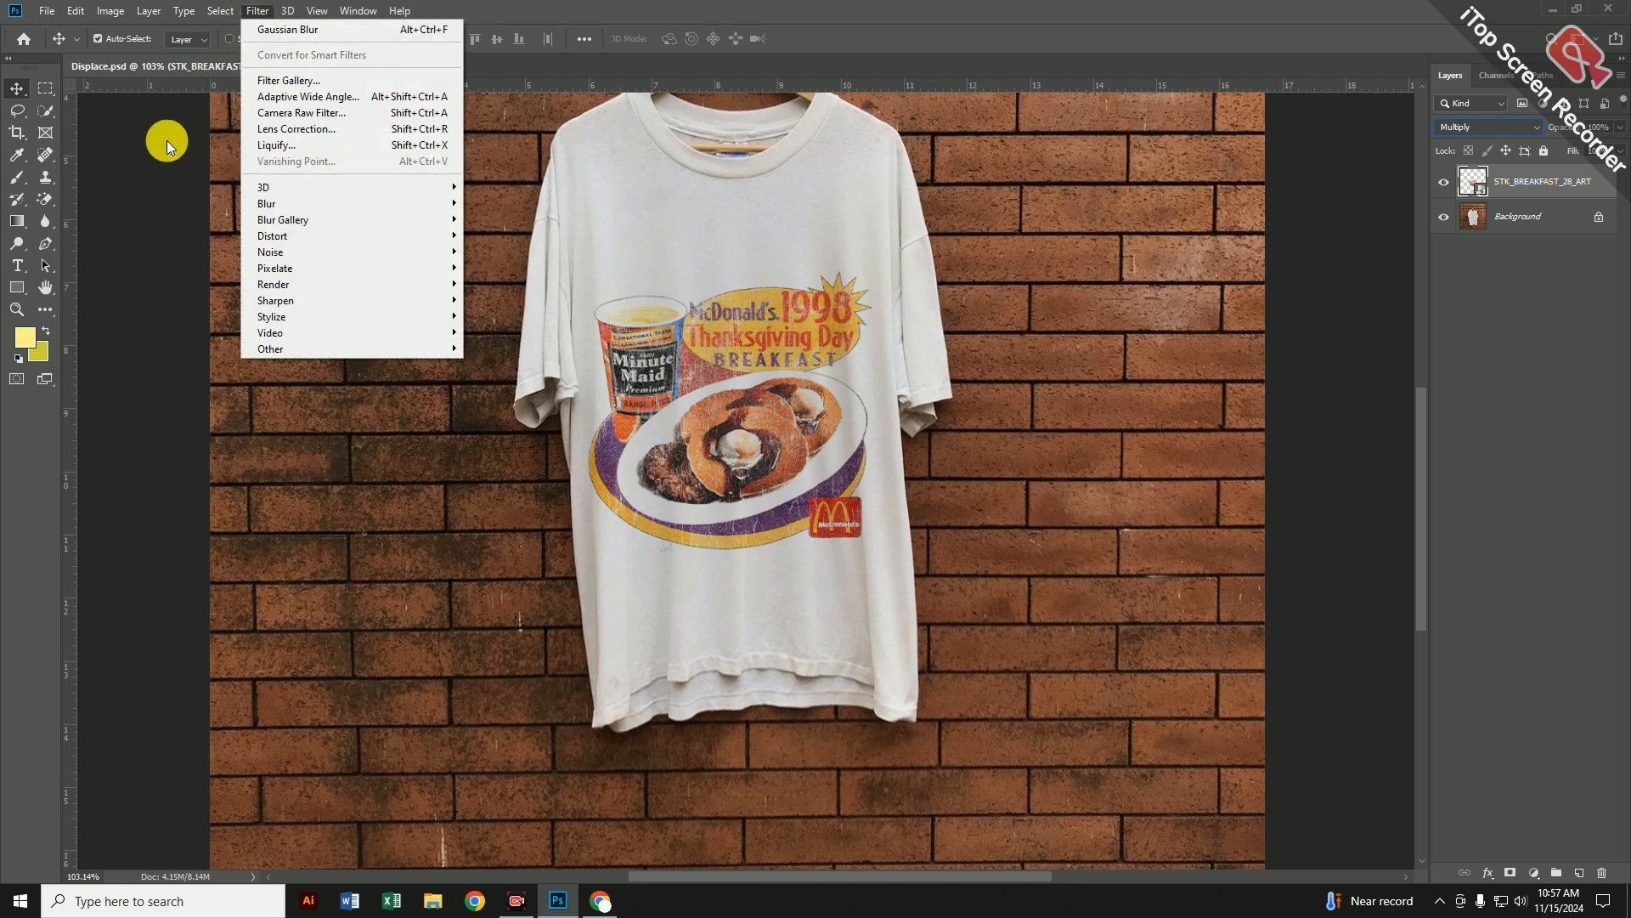
mouse_move(315, 238)
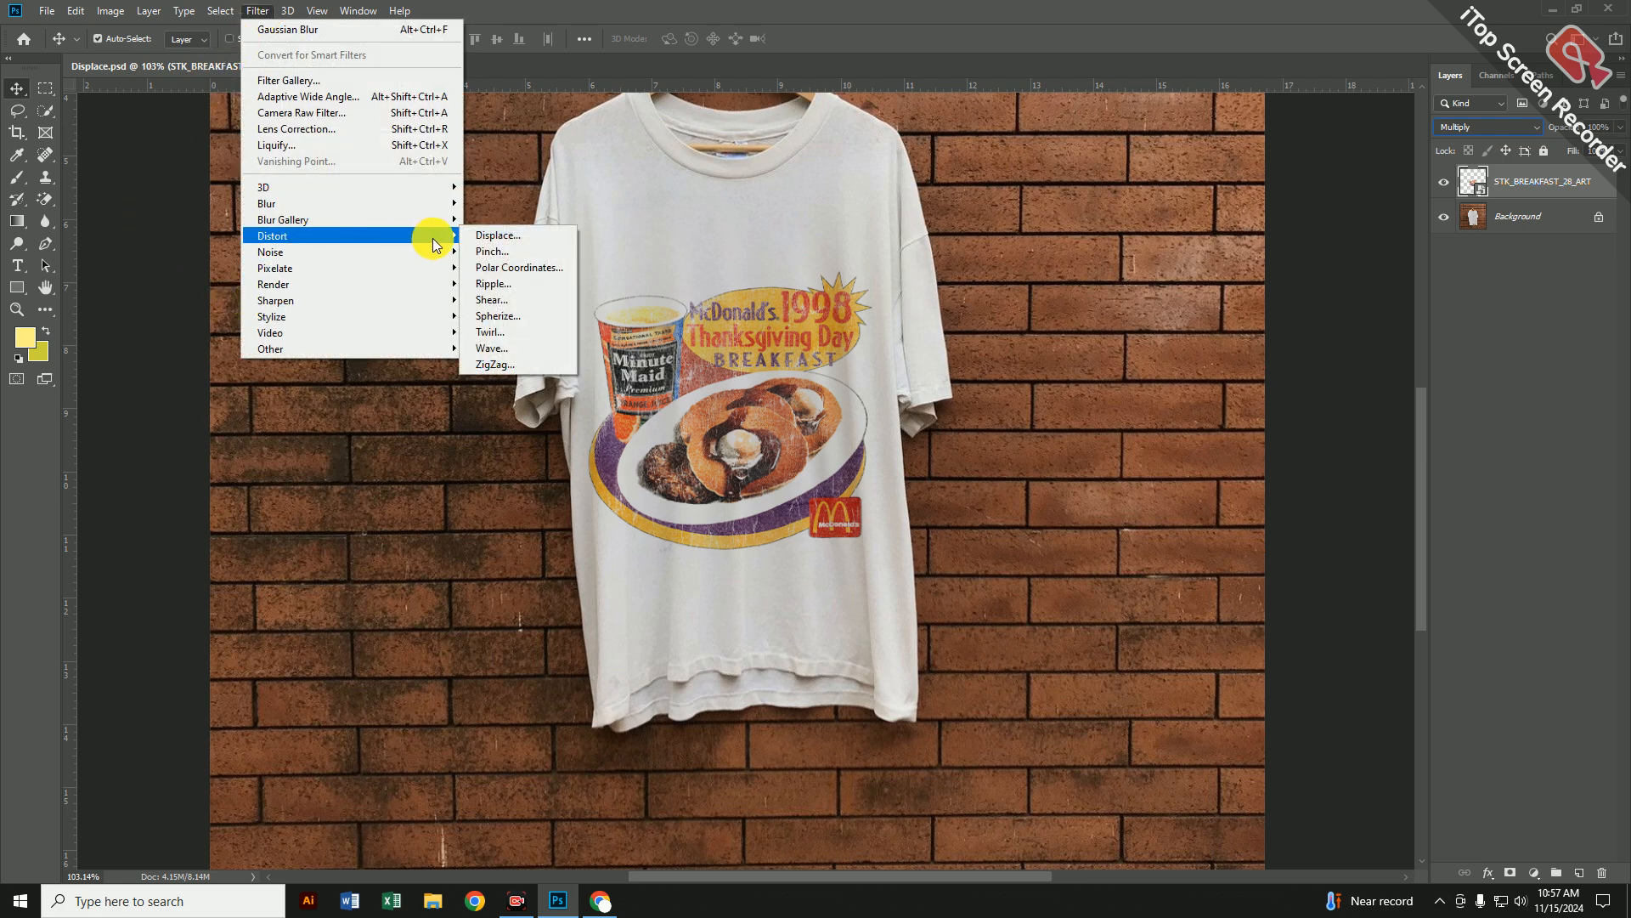
click(519, 237)
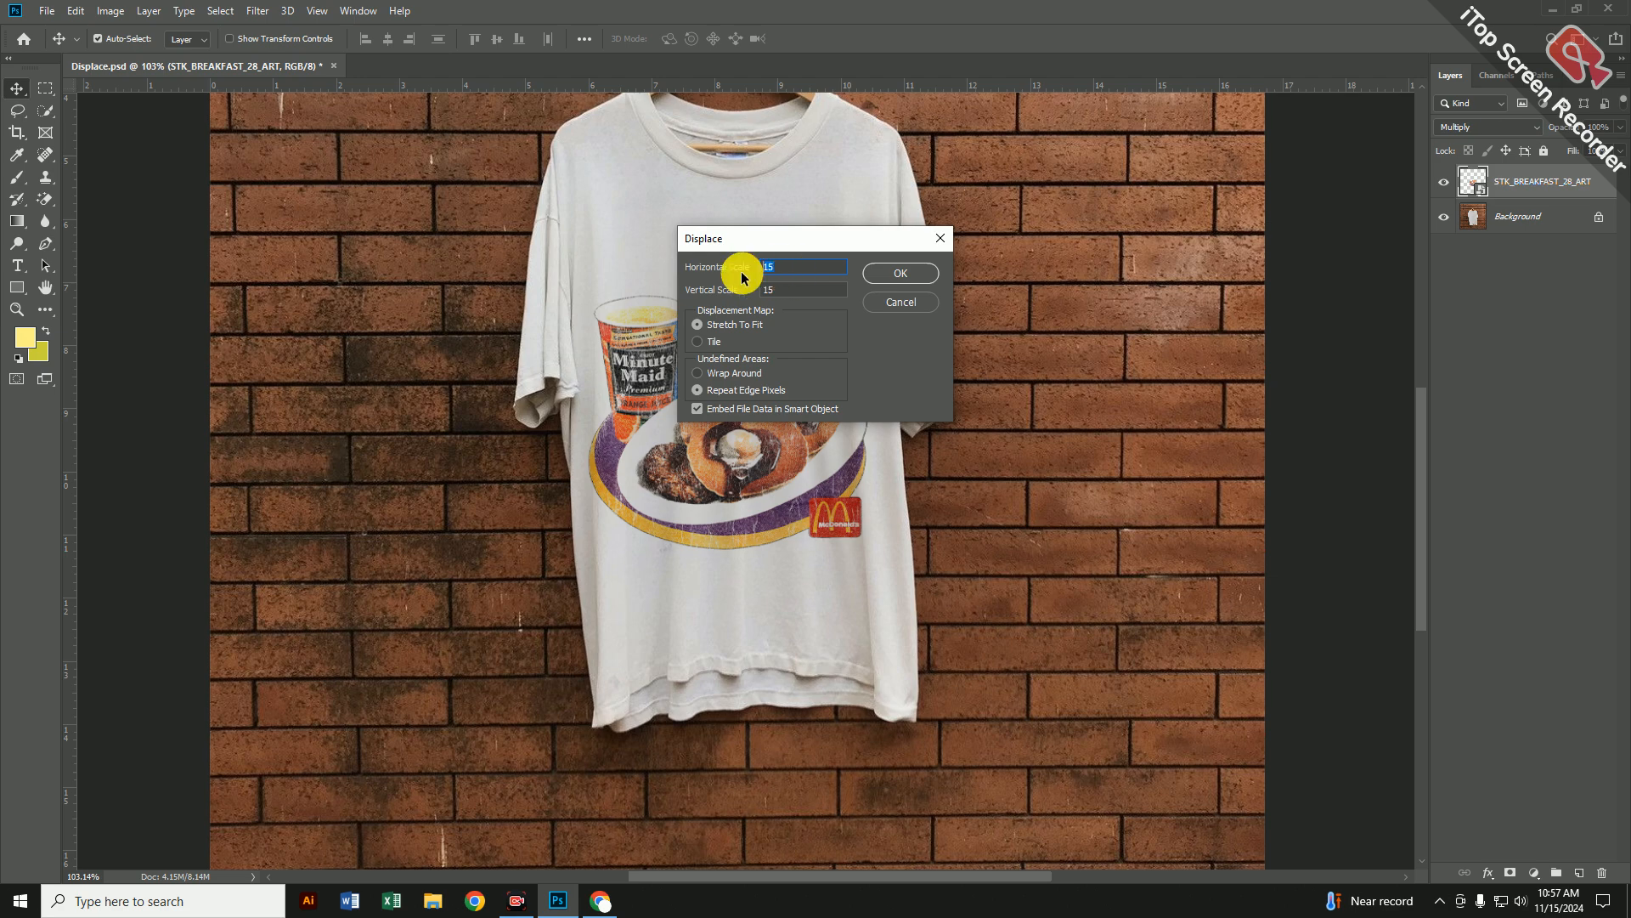
text(15)
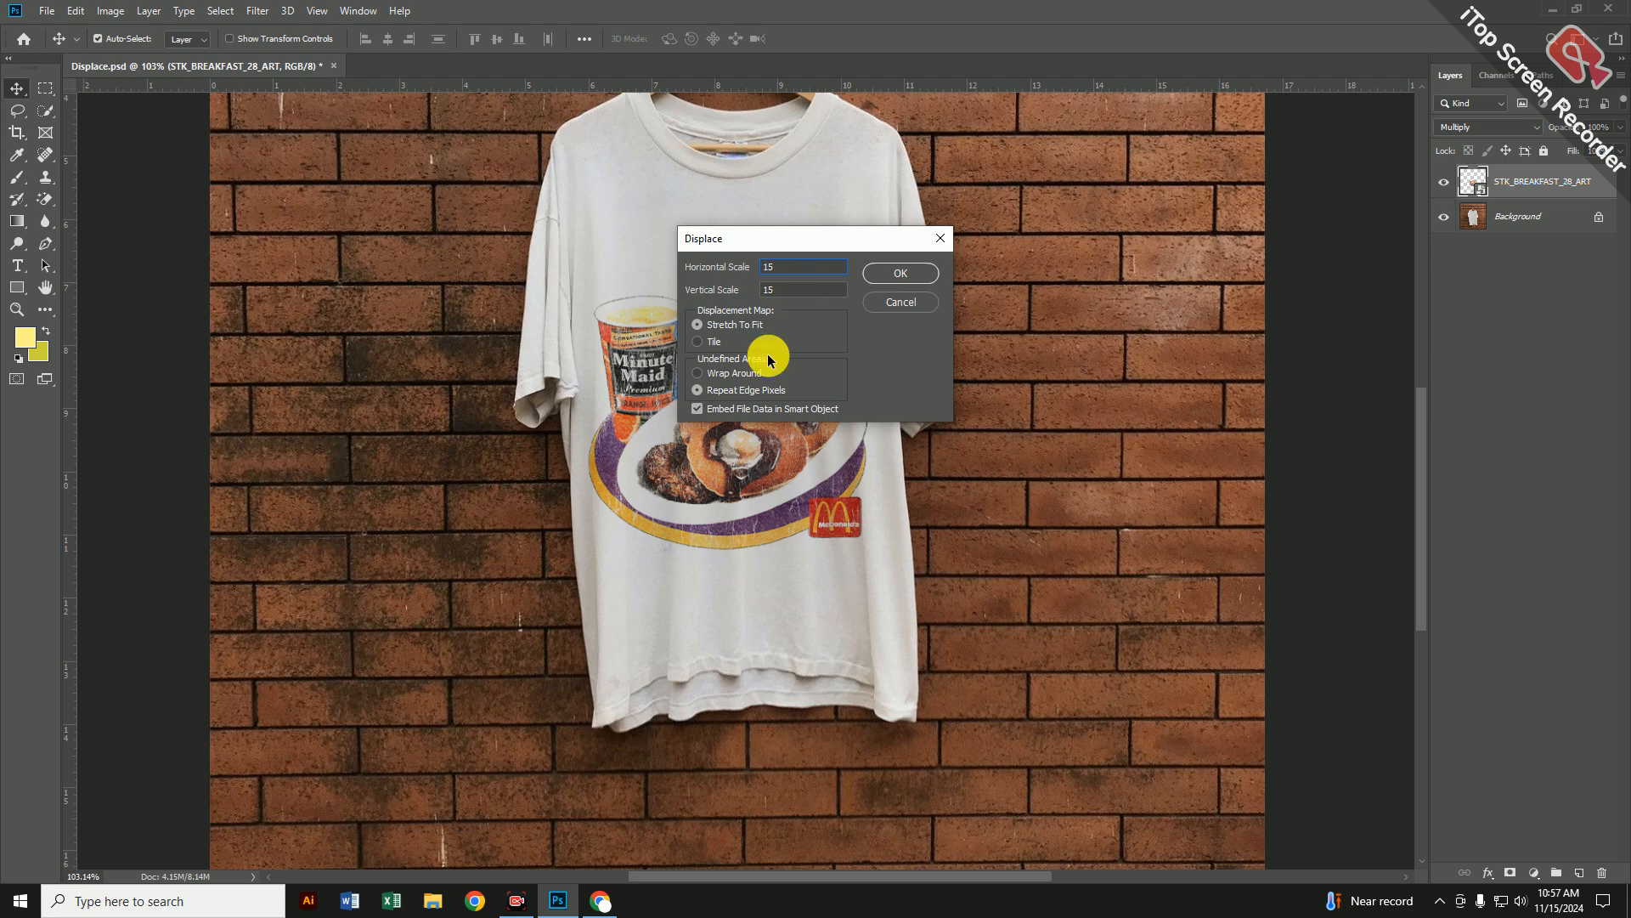
click(898, 272)
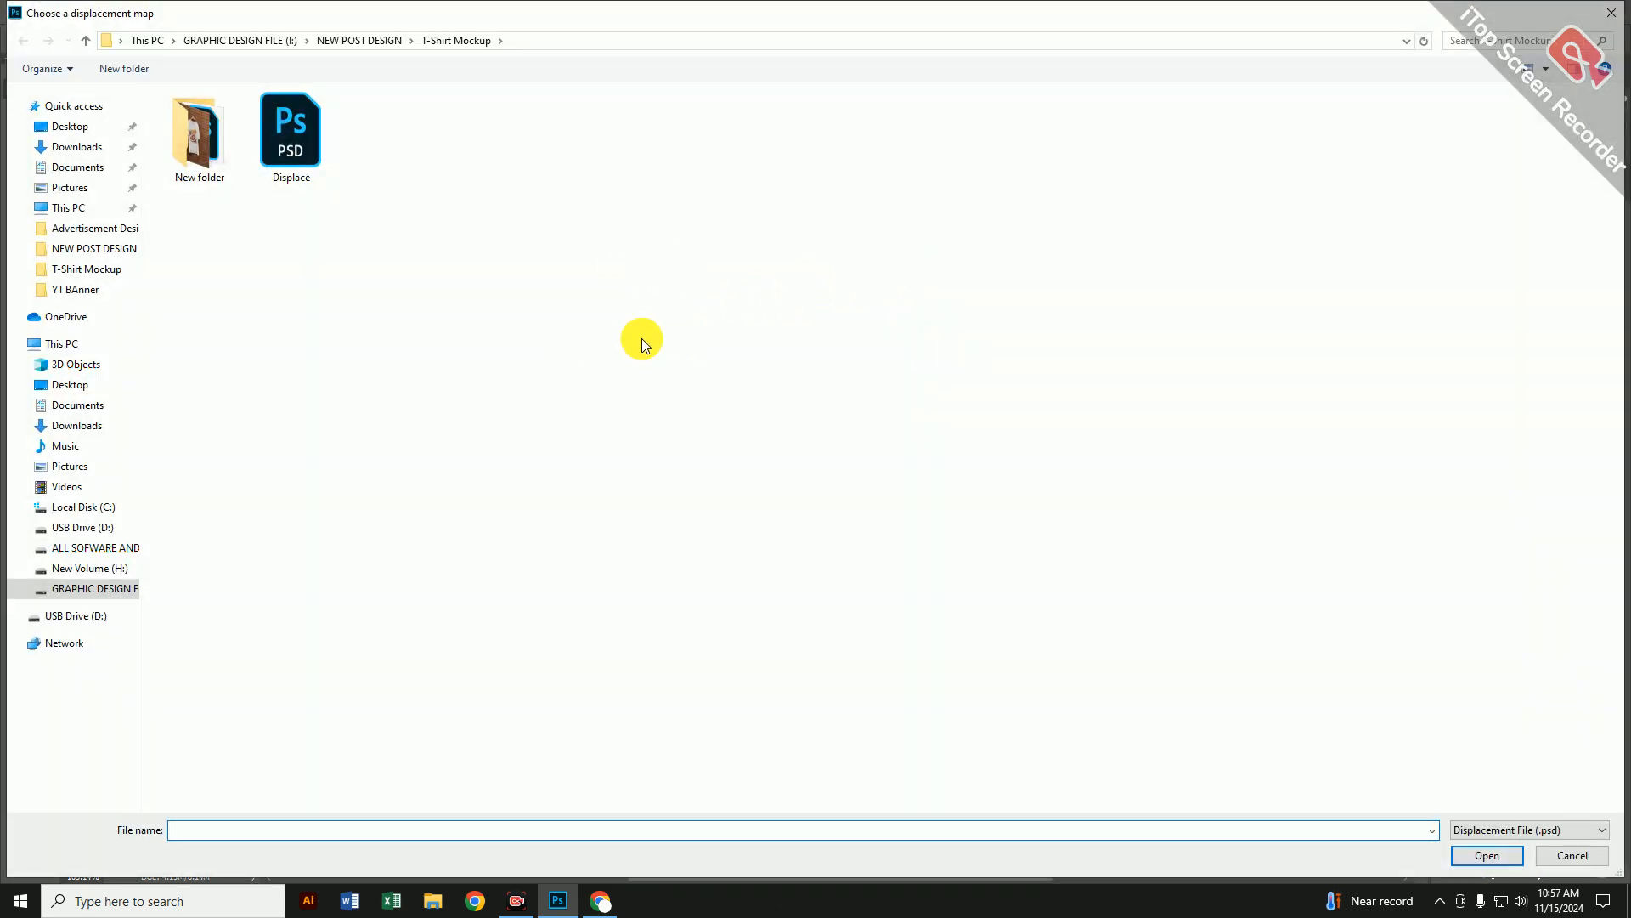
click(309, 154)
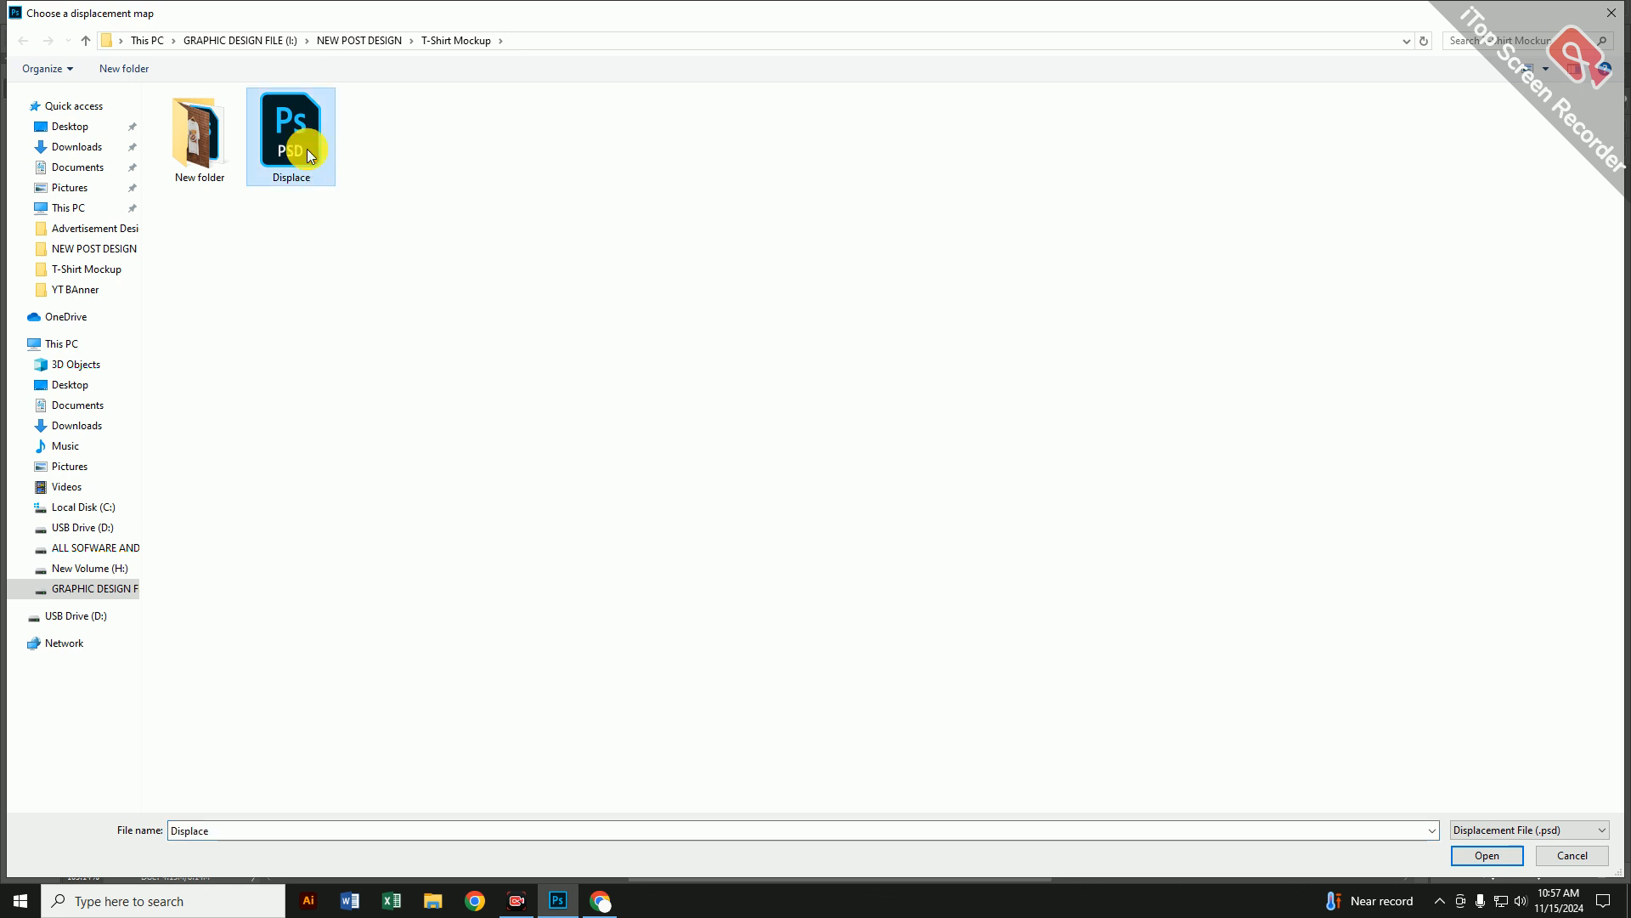
click(1486, 855)
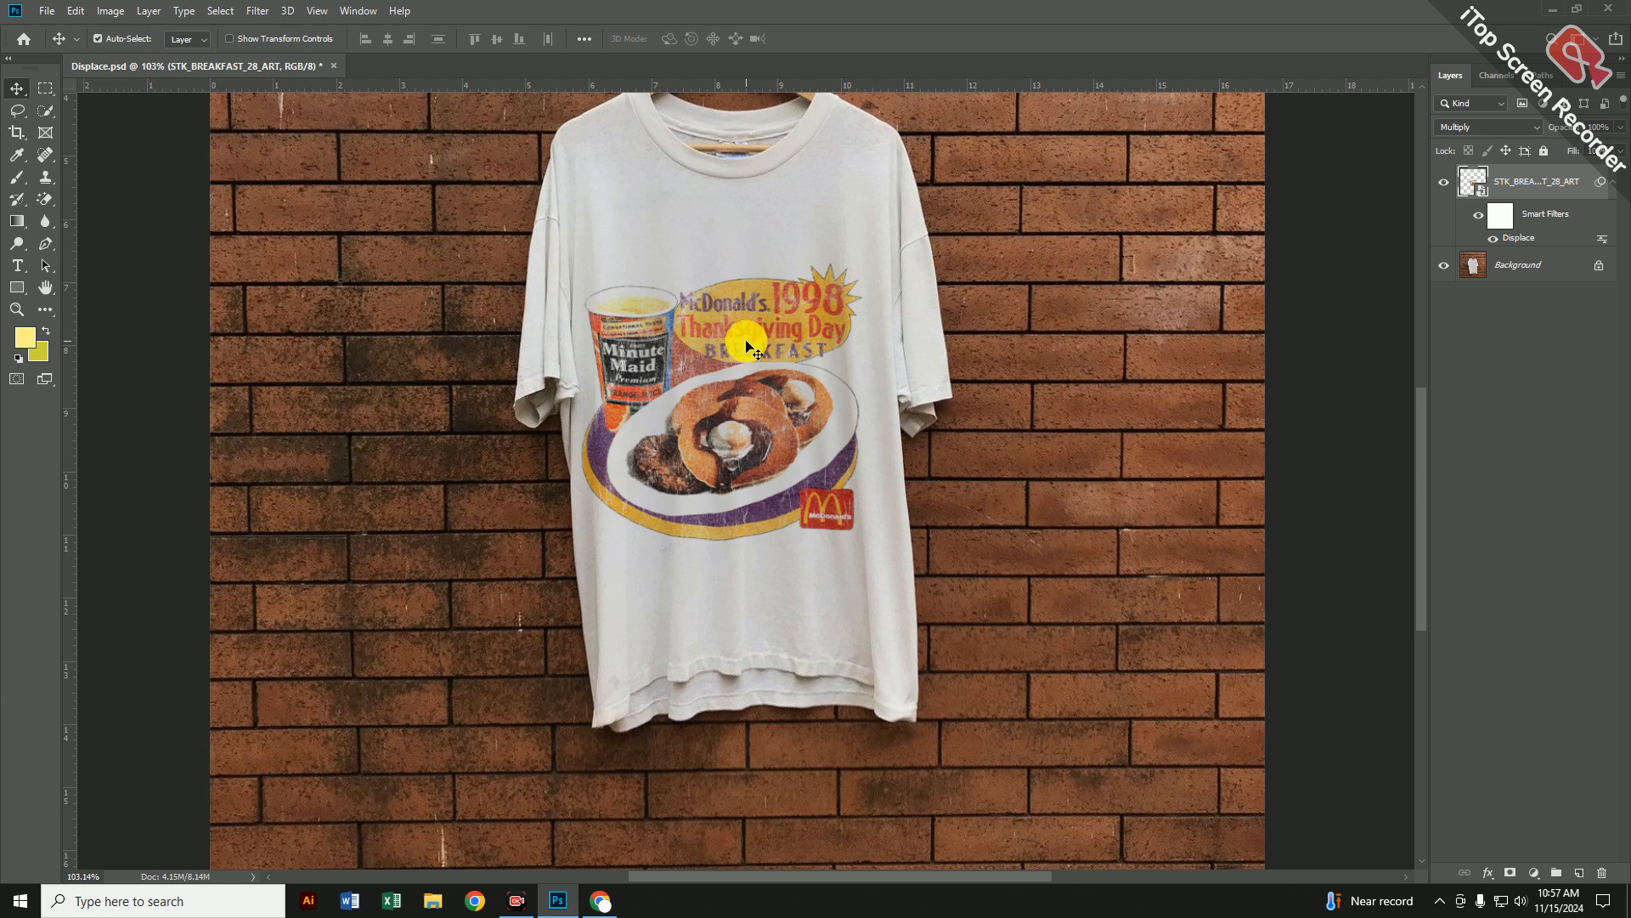
Step: Move the displaced artwork higher and slightly right on the chest, then nudge it a little left and up
drag(748, 341, 763, 299)
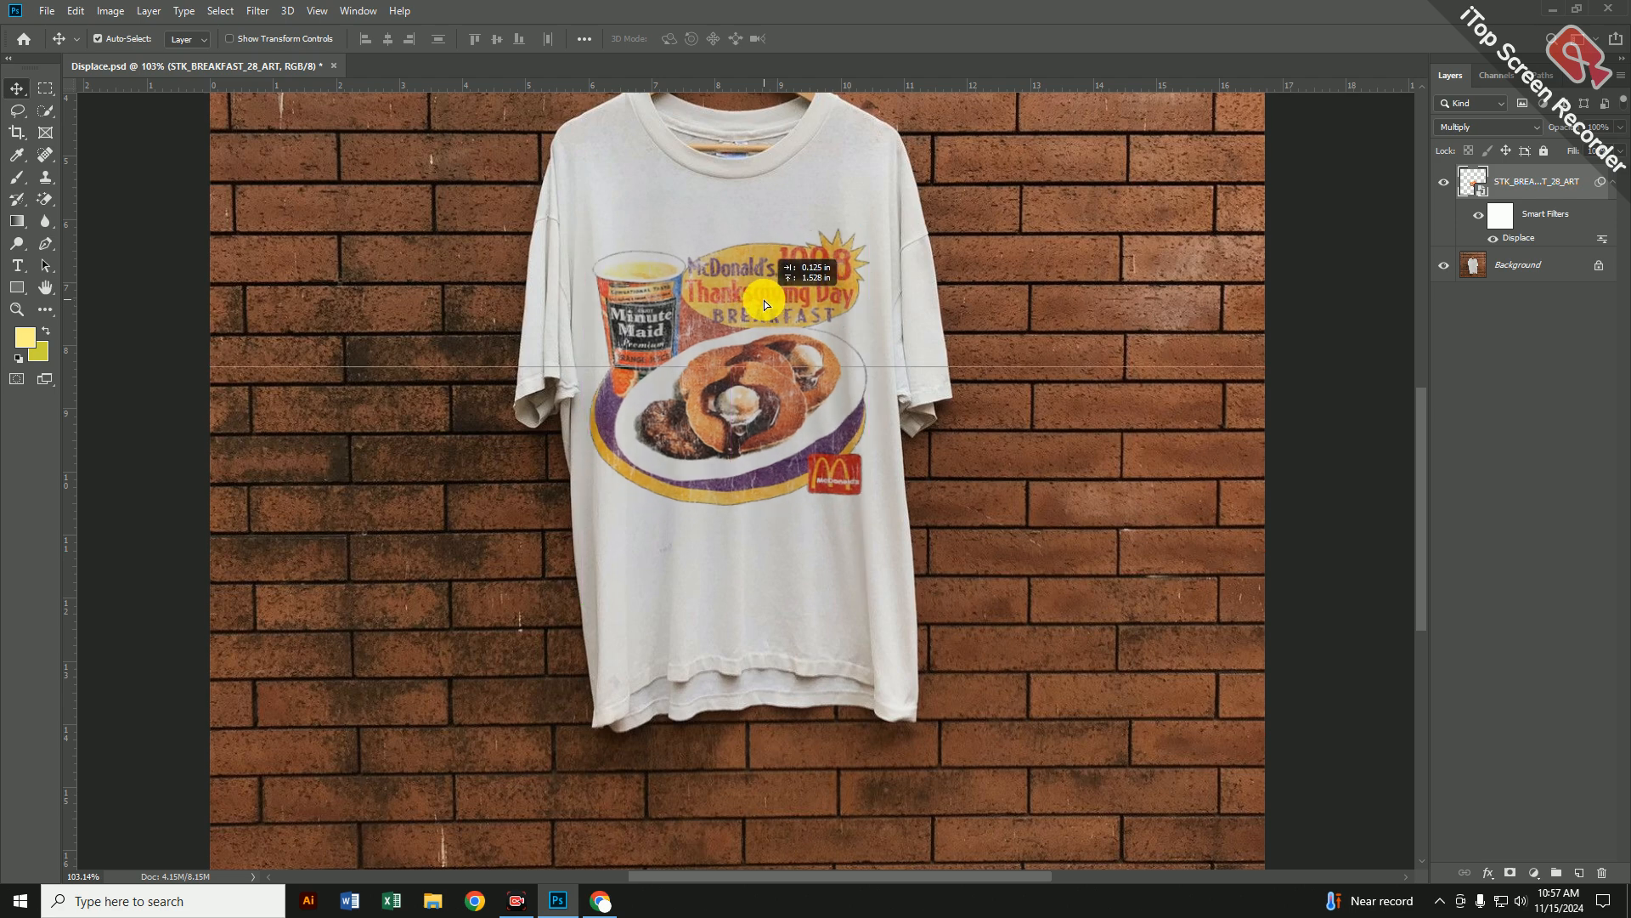
key(Left)
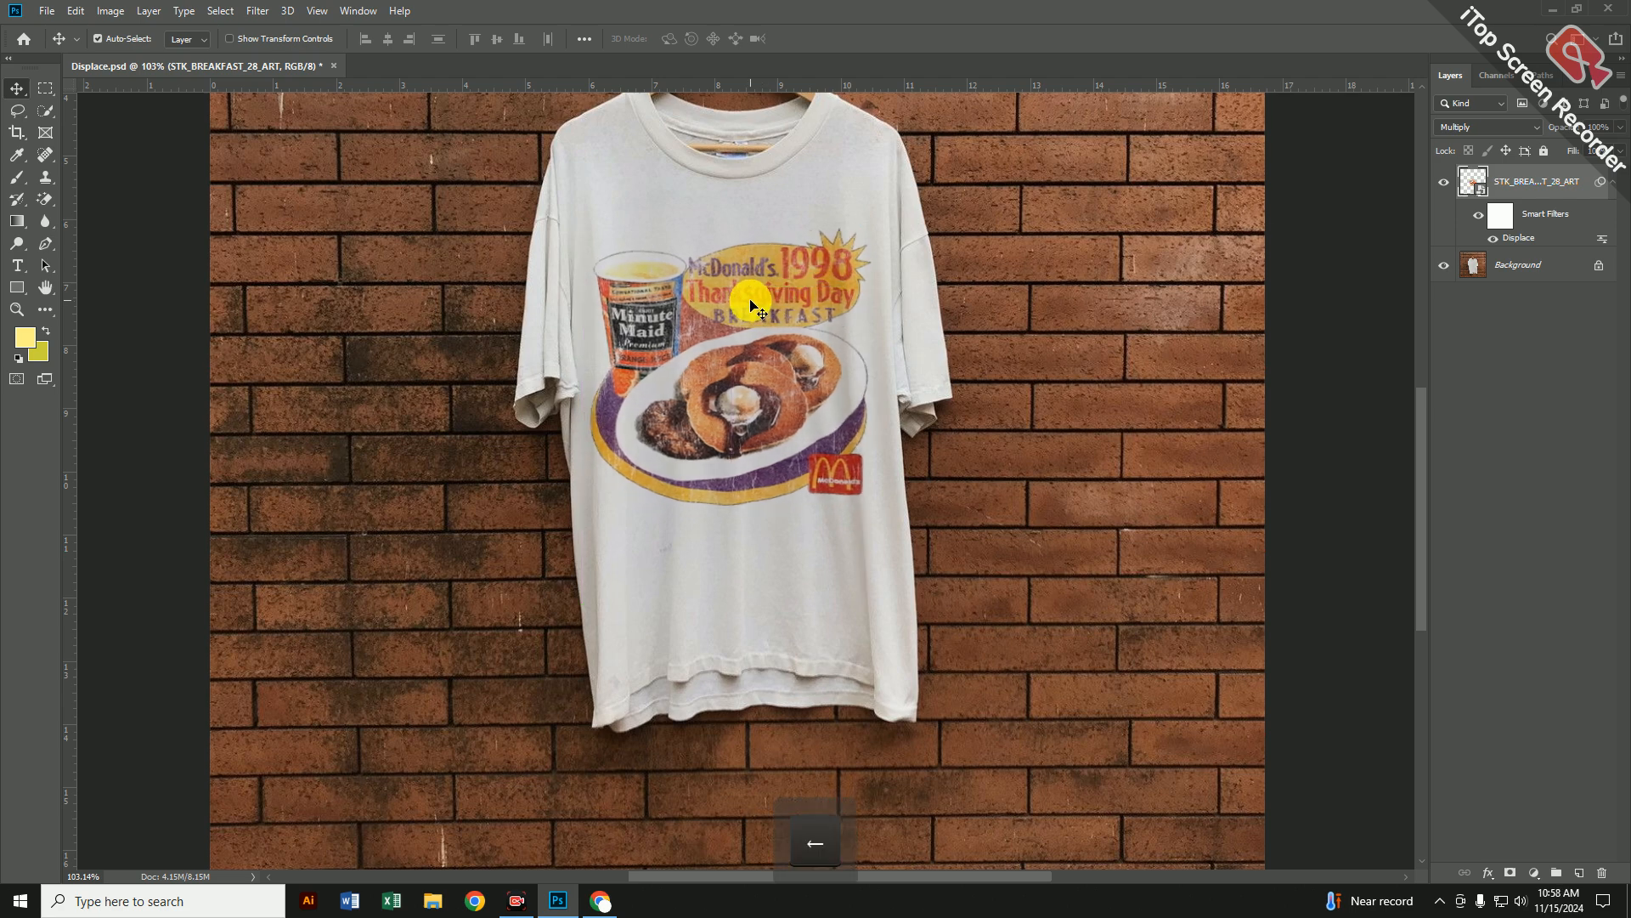
key(Up)
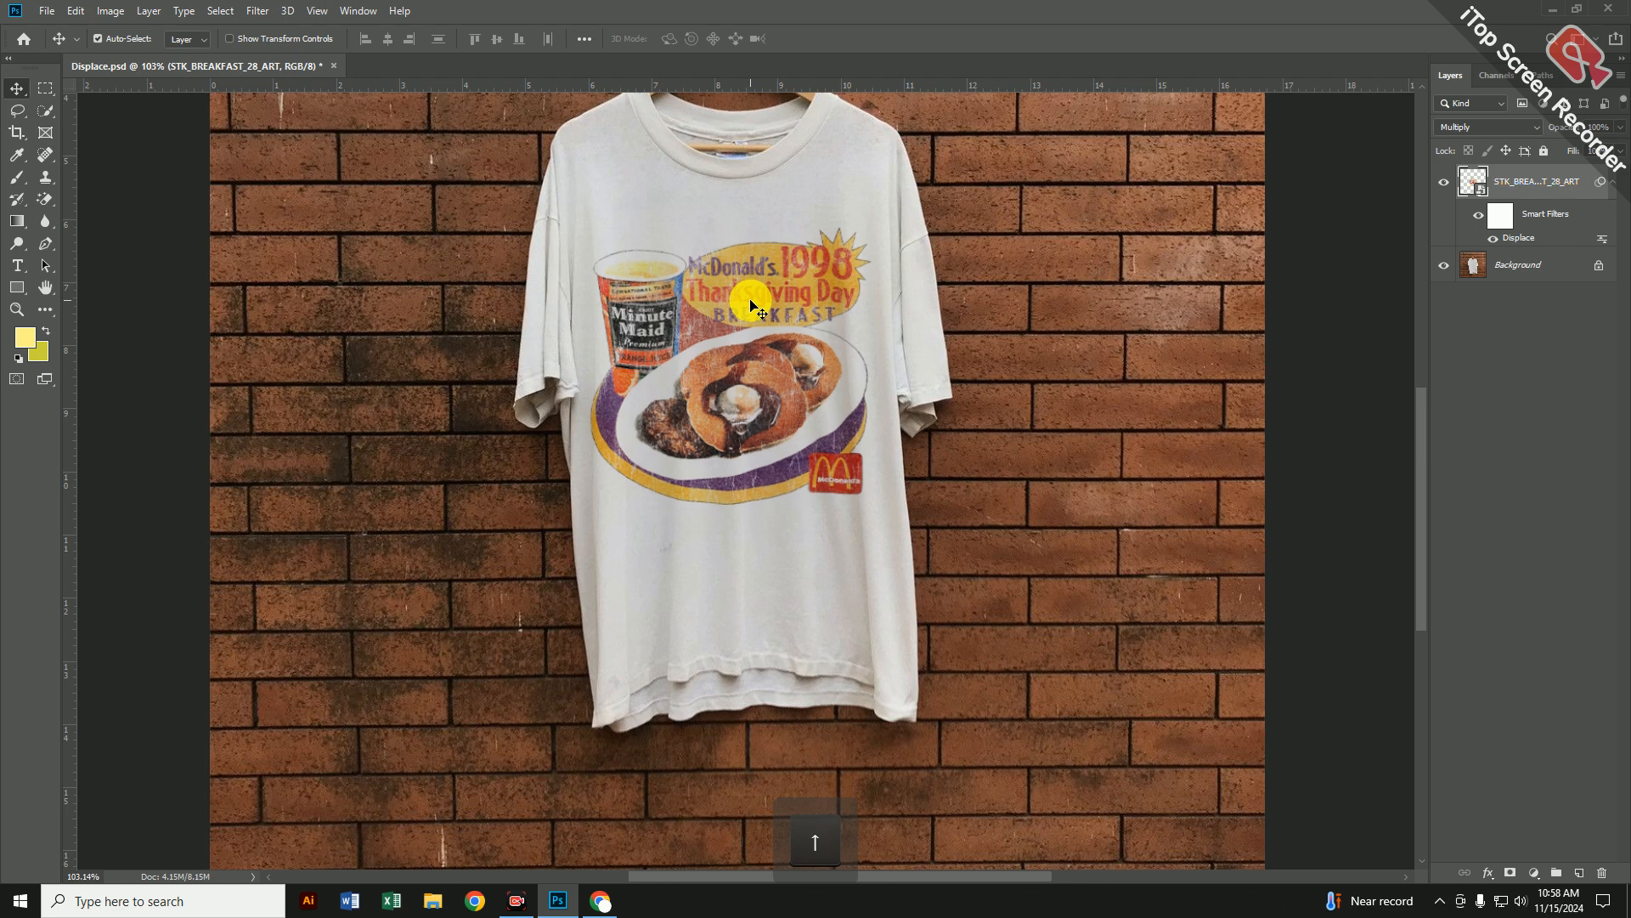
scroll(779, 527, up, 3)
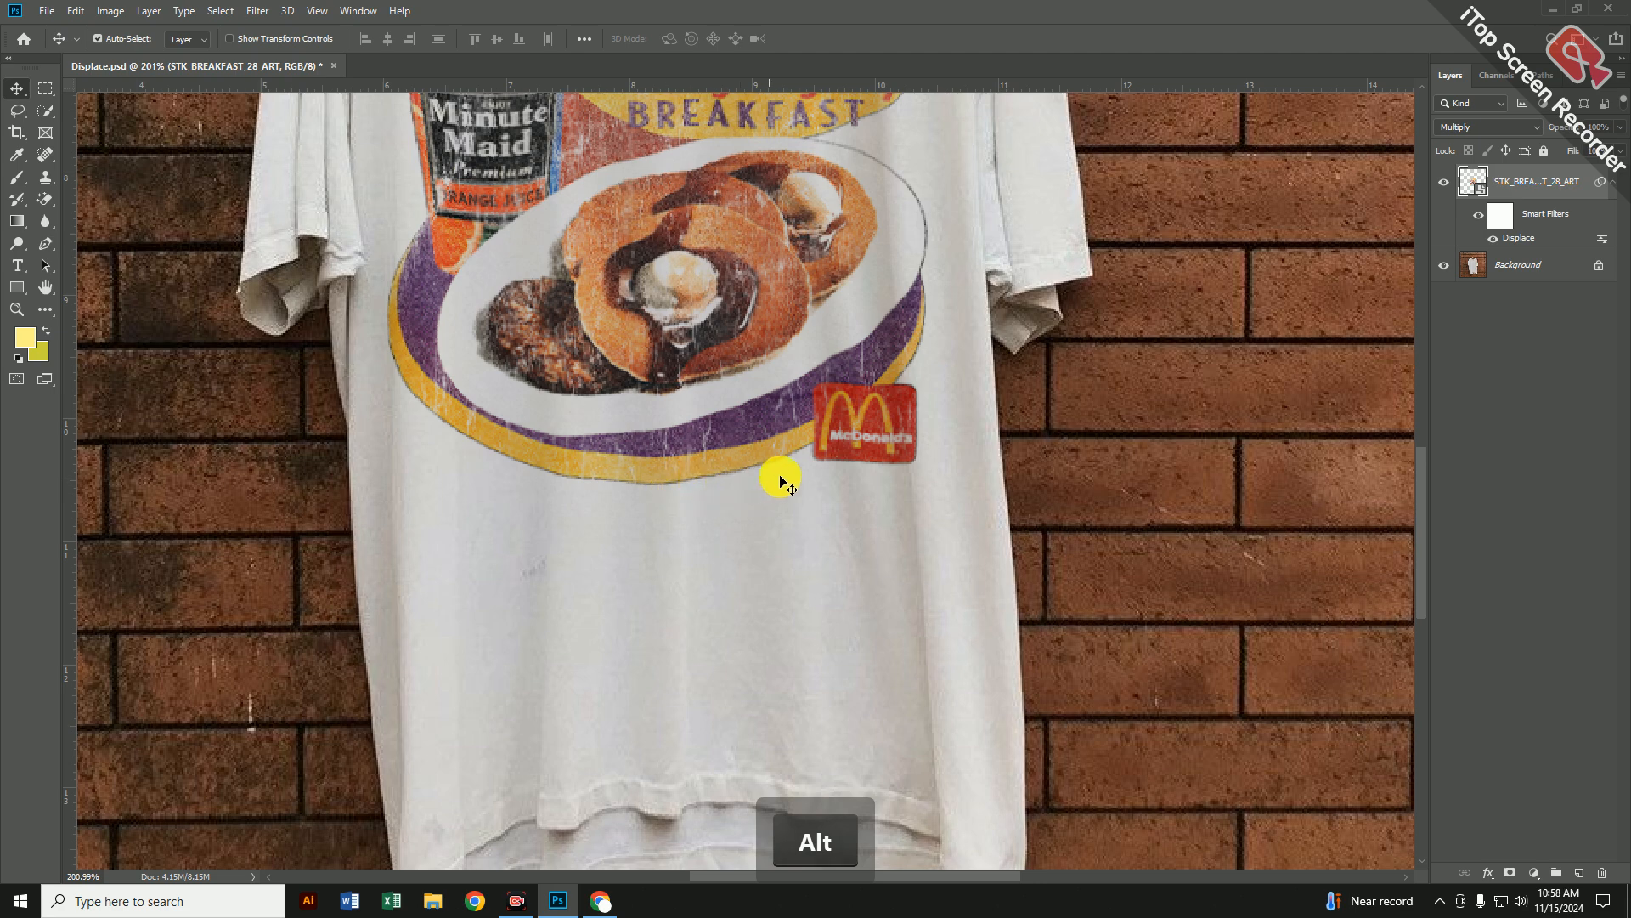
key(space)
drag(863, 226, 902, 408)
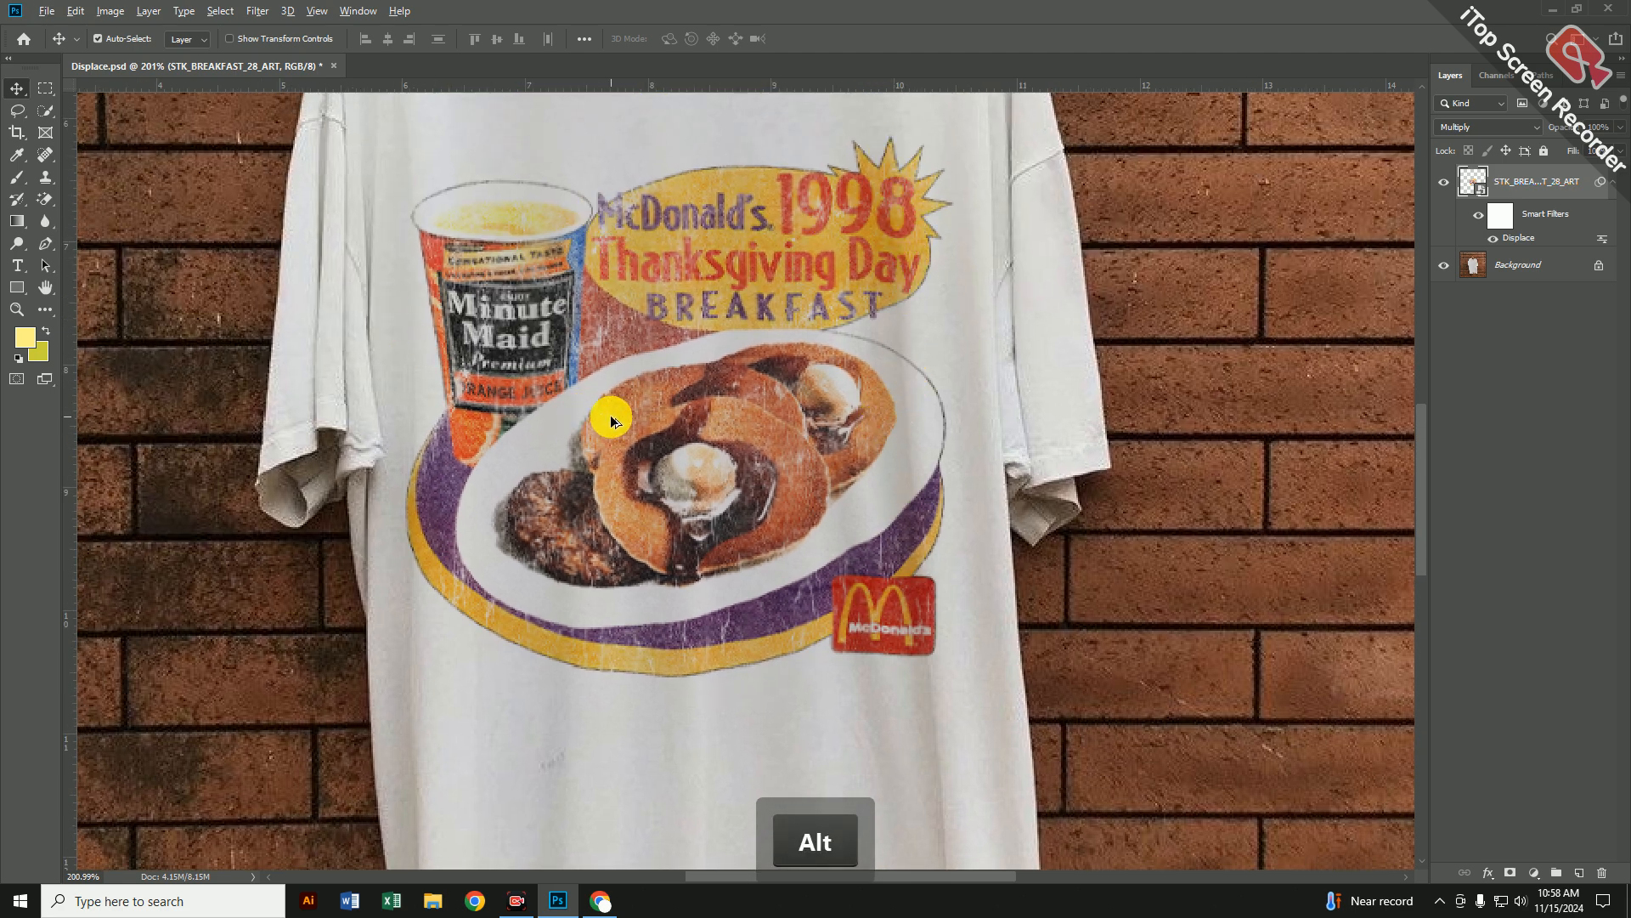
scroll(612, 417, down, 2)
scroll(614, 420, down, 1)
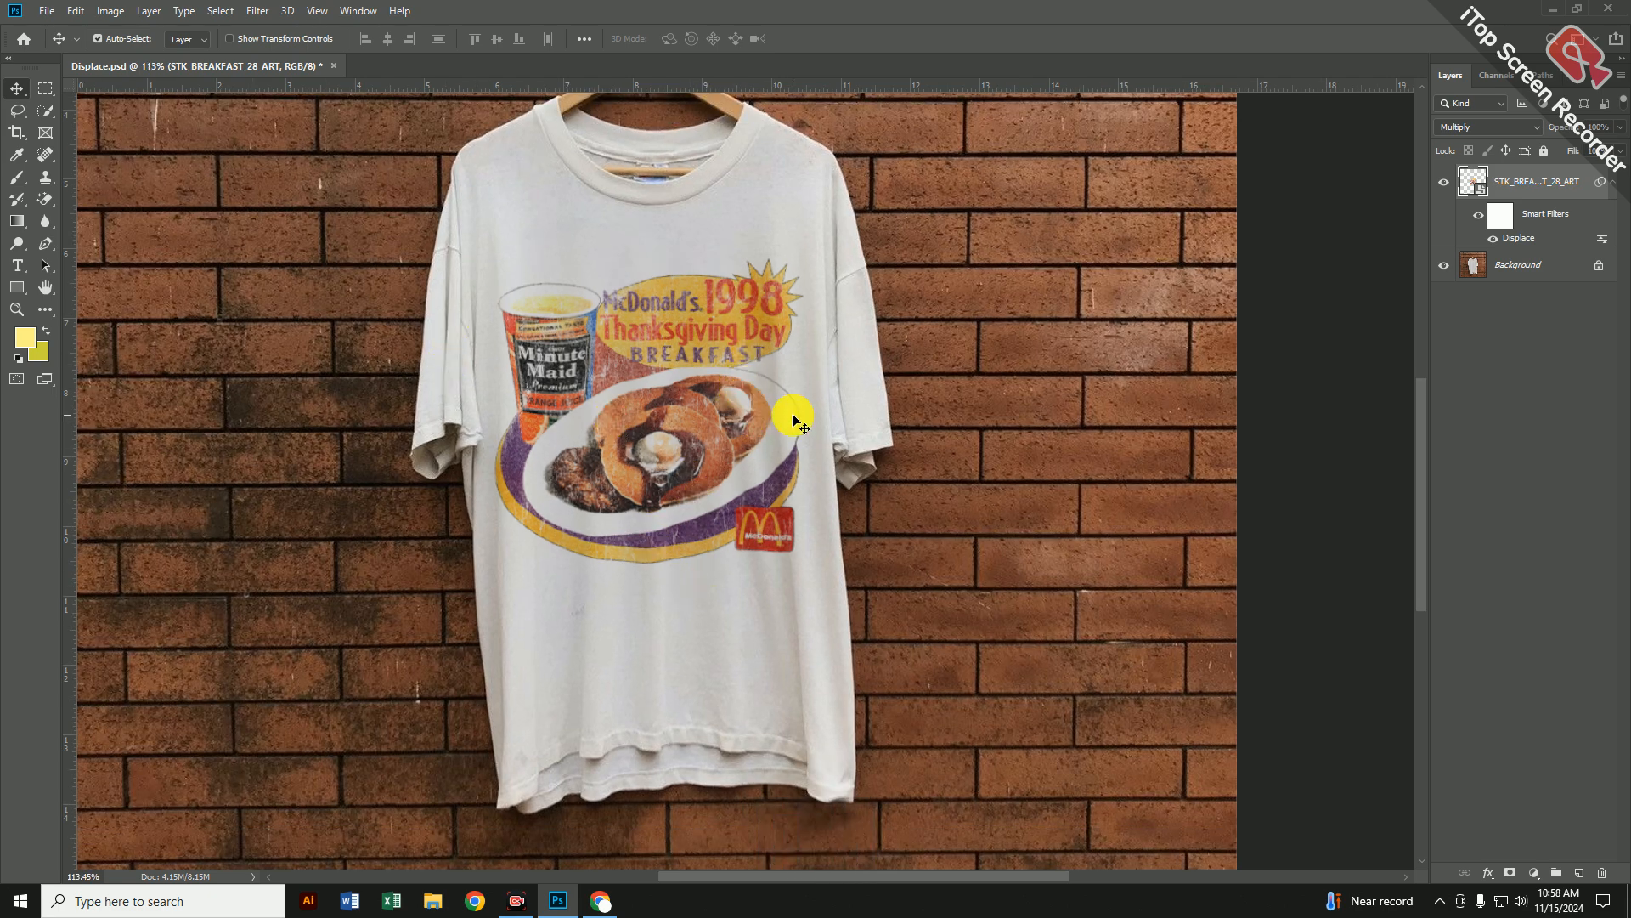
Step: In the artwork's Blending Options, split the Blend If Underlying Layer highlights to 193 / 227 and set its shadows to 24
click(1488, 872)
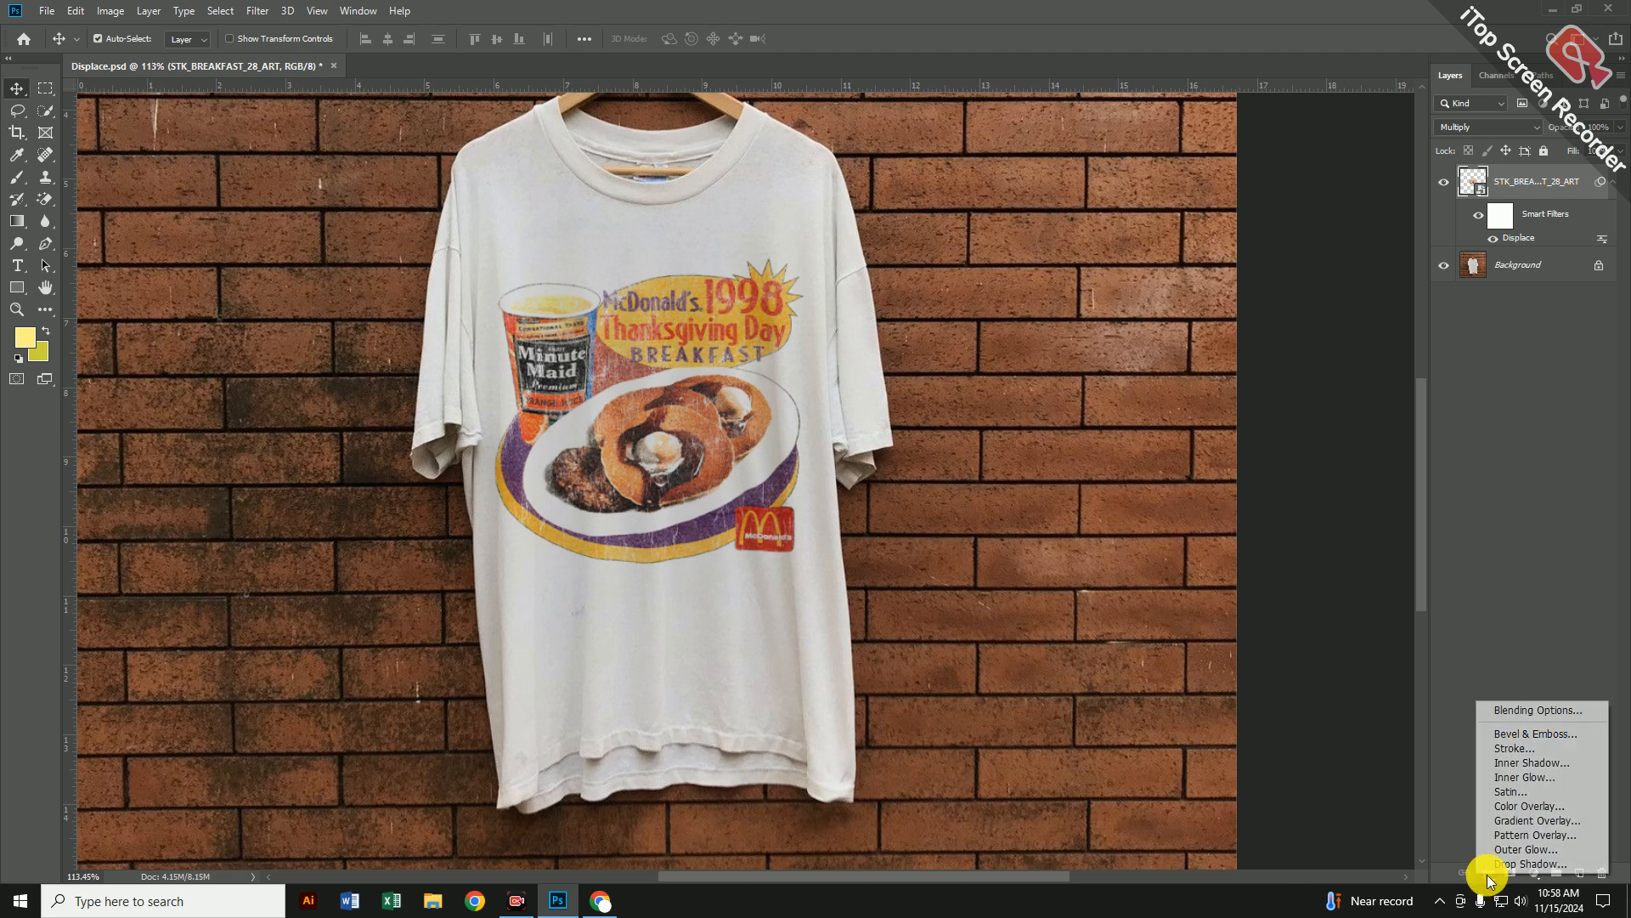
click(1547, 710)
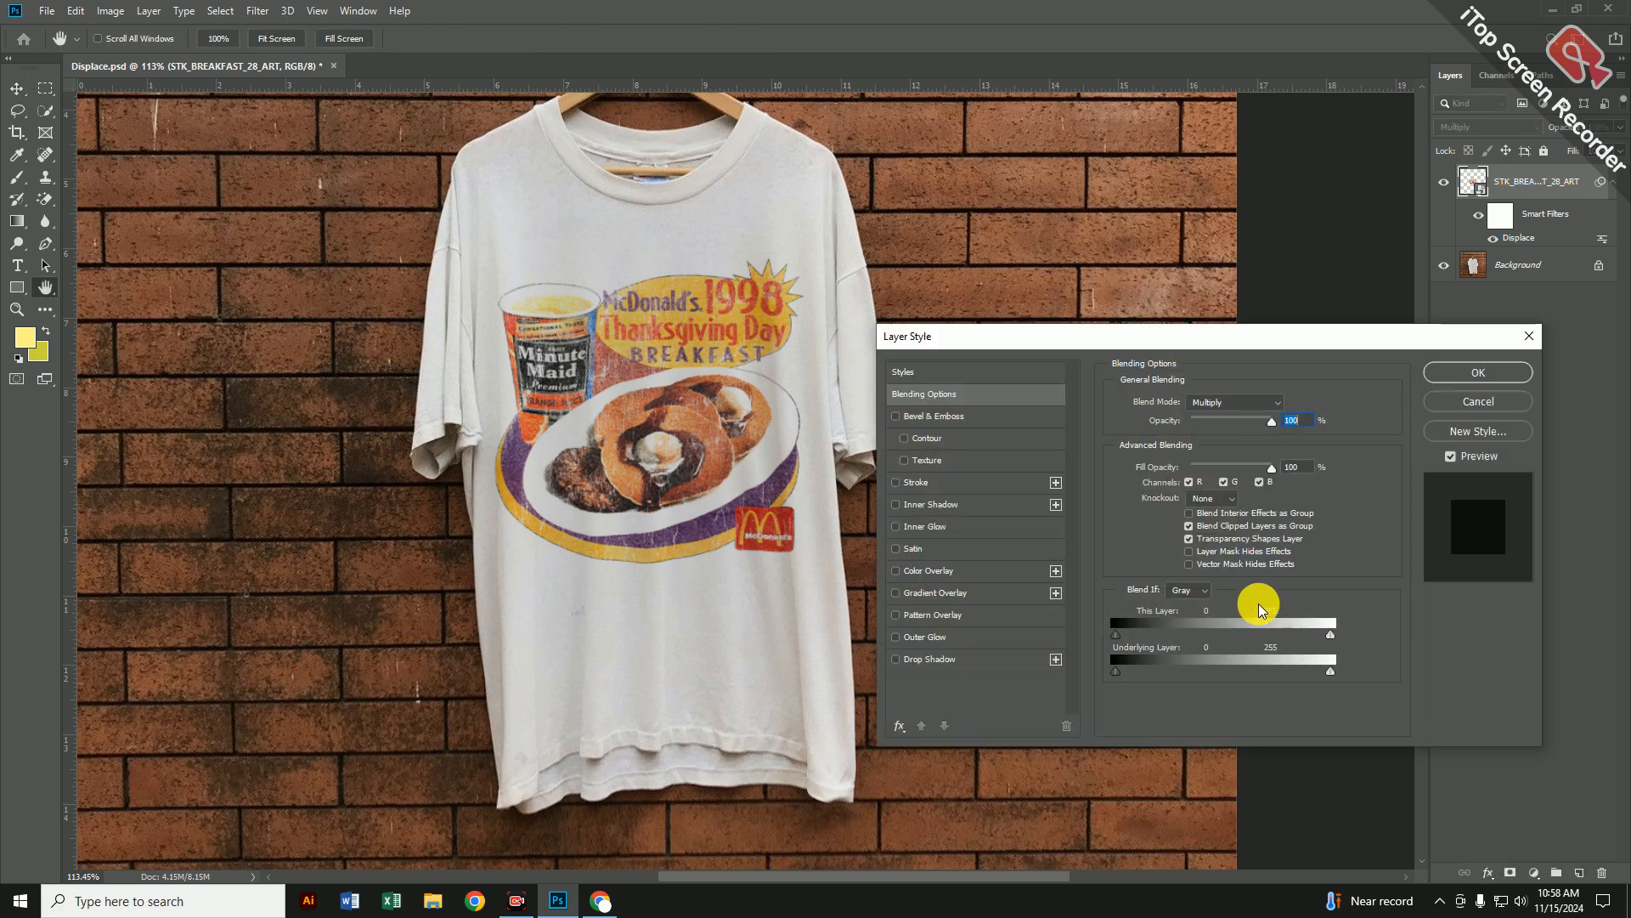
drag(1045, 335, 1024, 209)
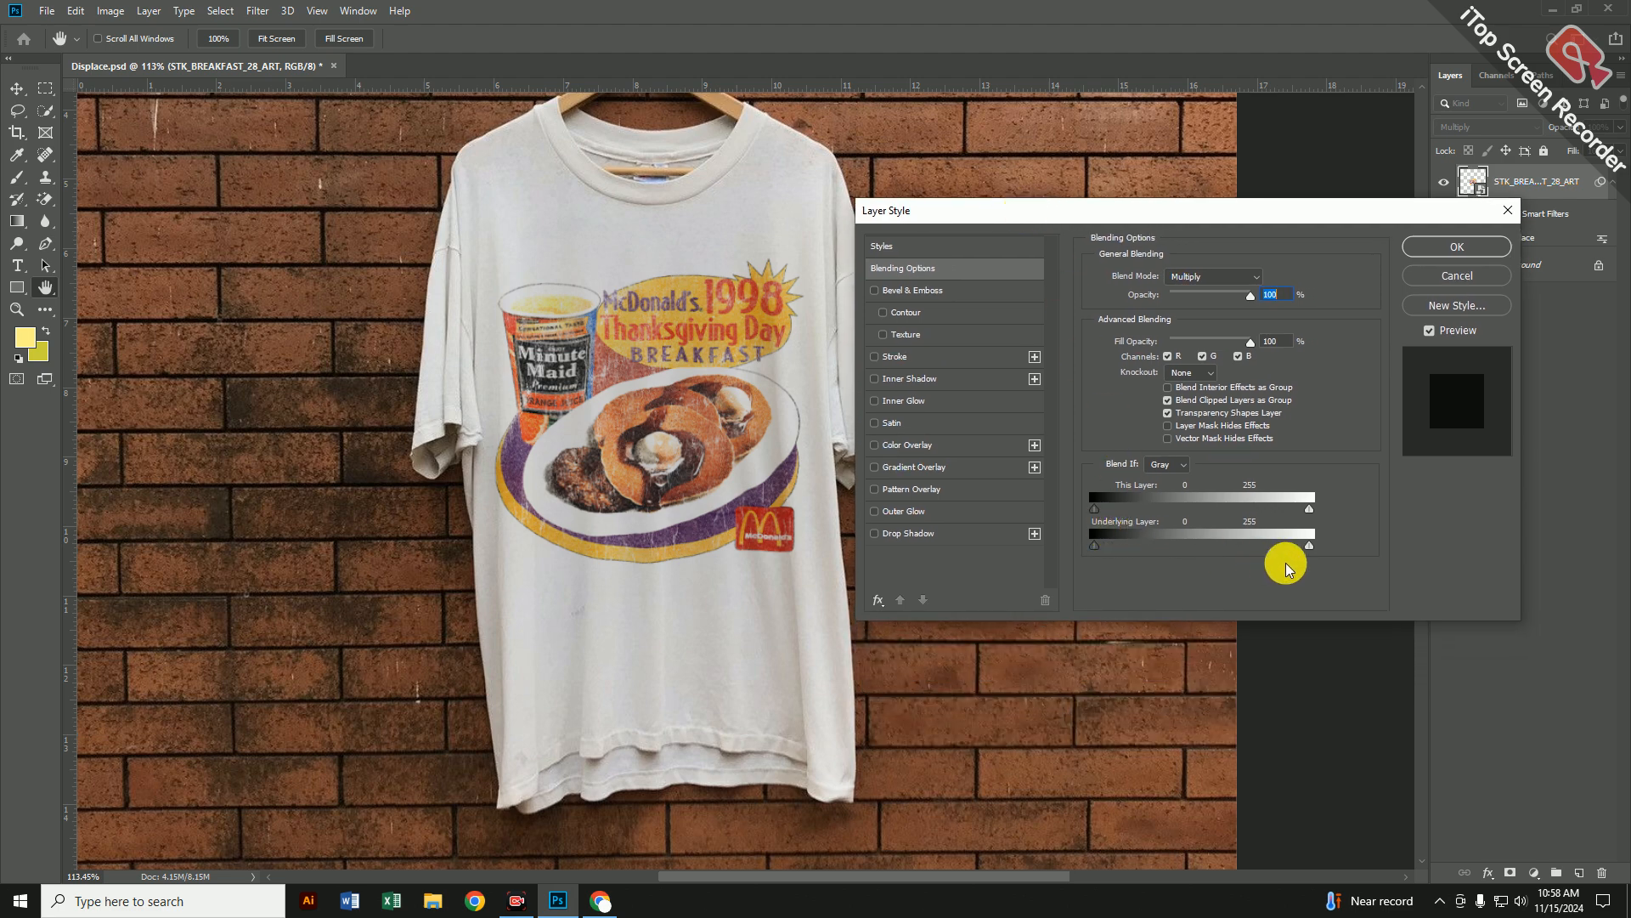
key(alt)
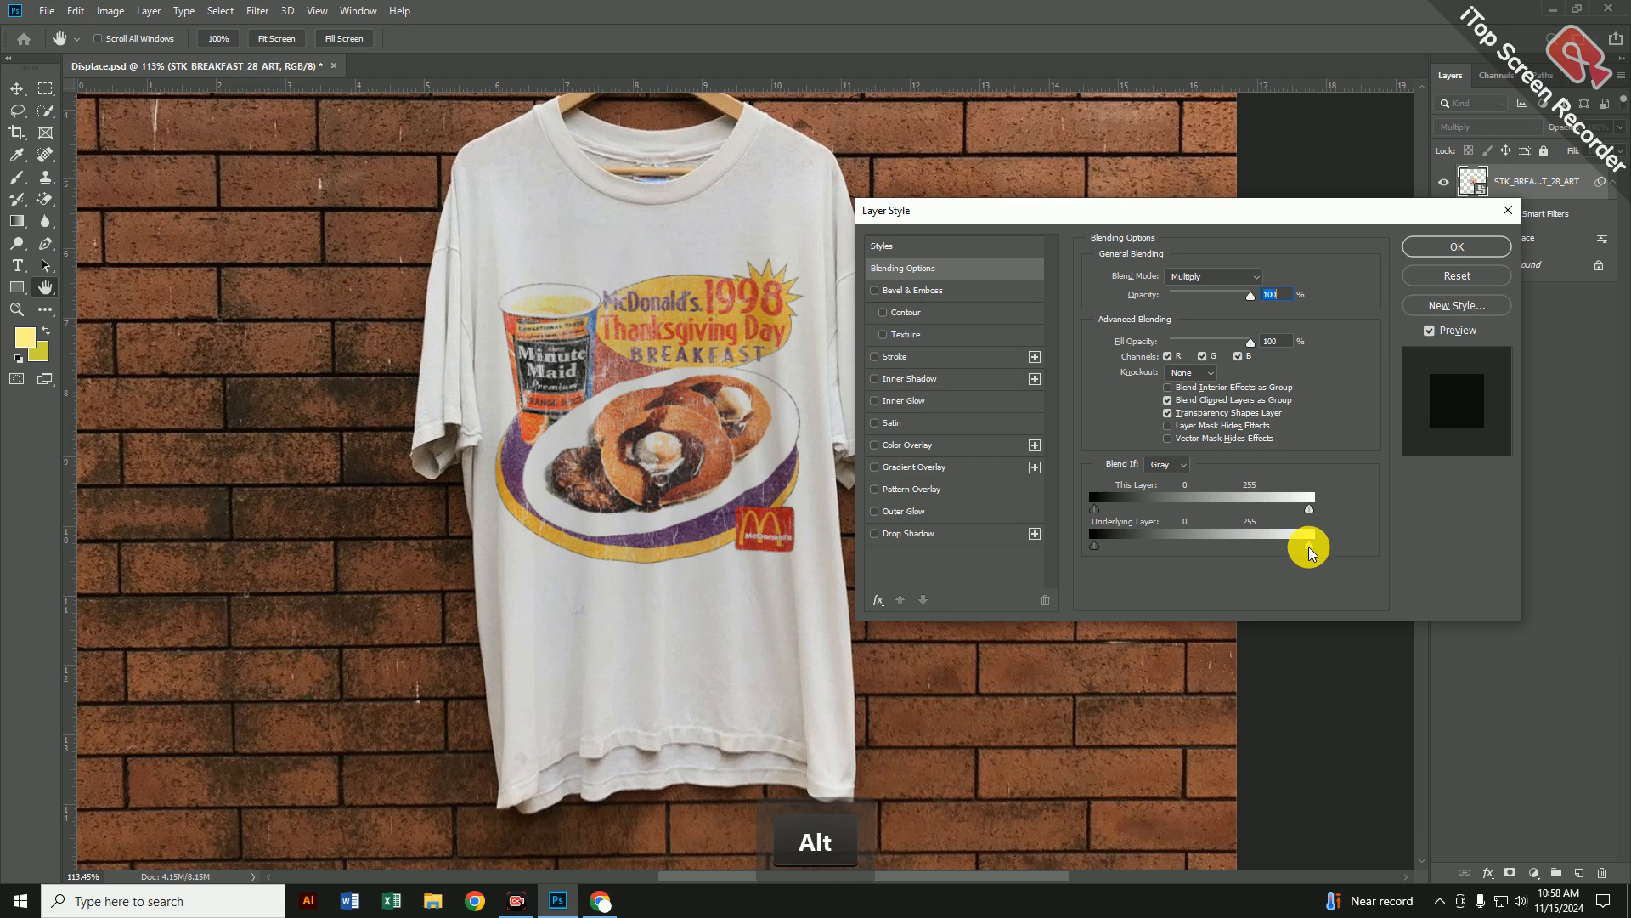
mouse_move(1310, 552)
mouse_down()
mouse_move(1245, 551)
mouse_move(1303, 552)
mouse_move(1287, 552)
mouse_up()
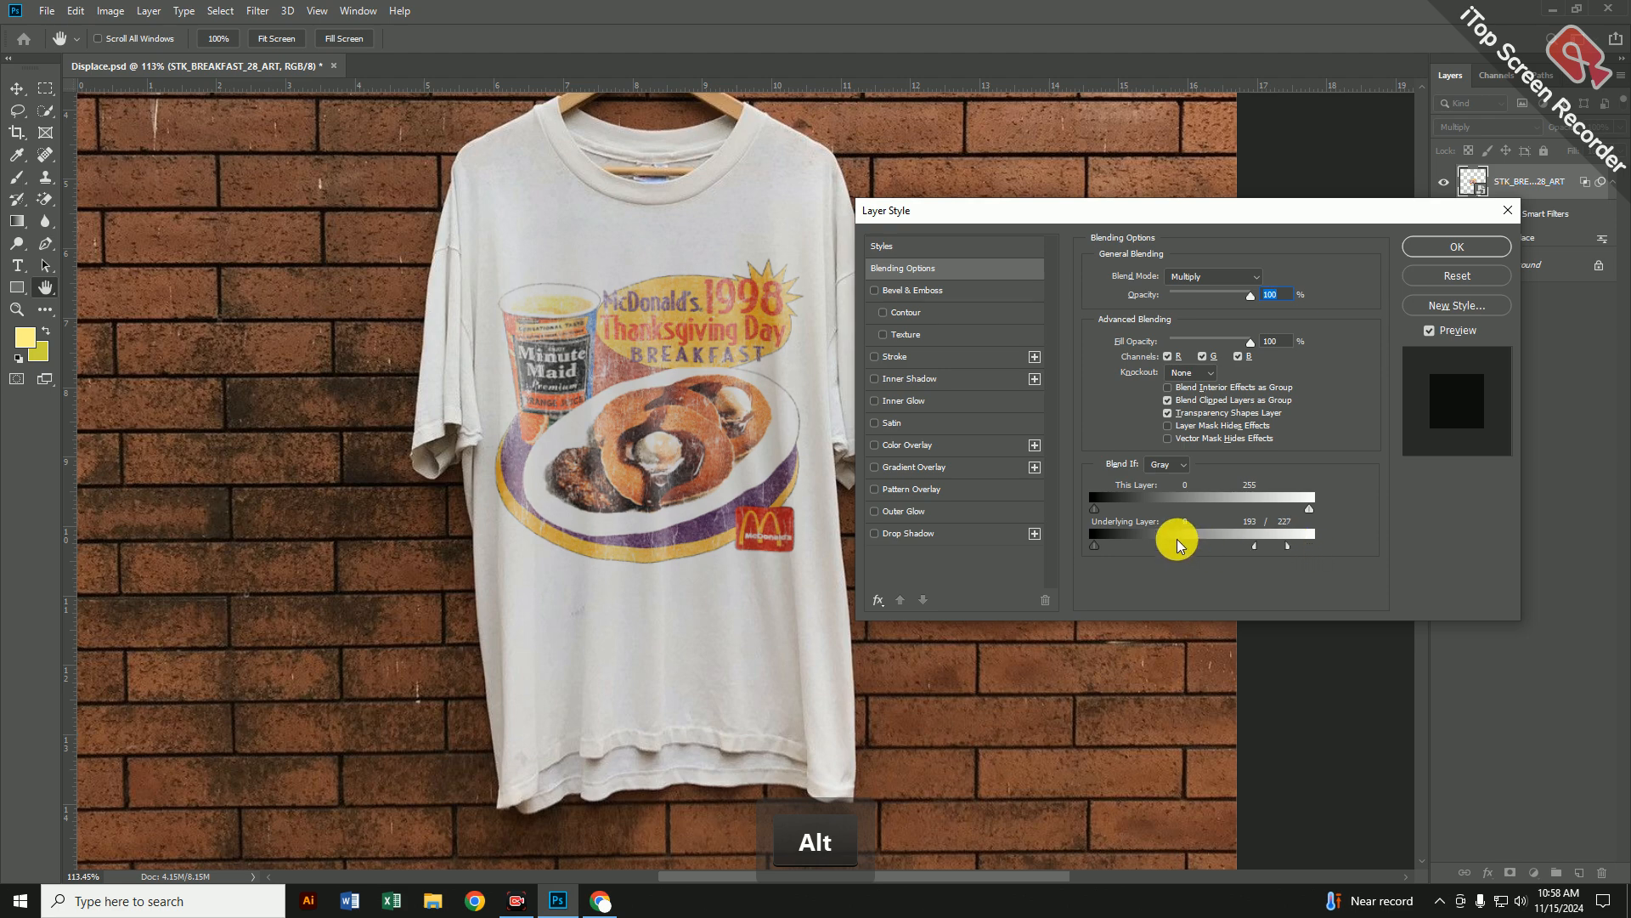
drag(1094, 545, 1115, 548)
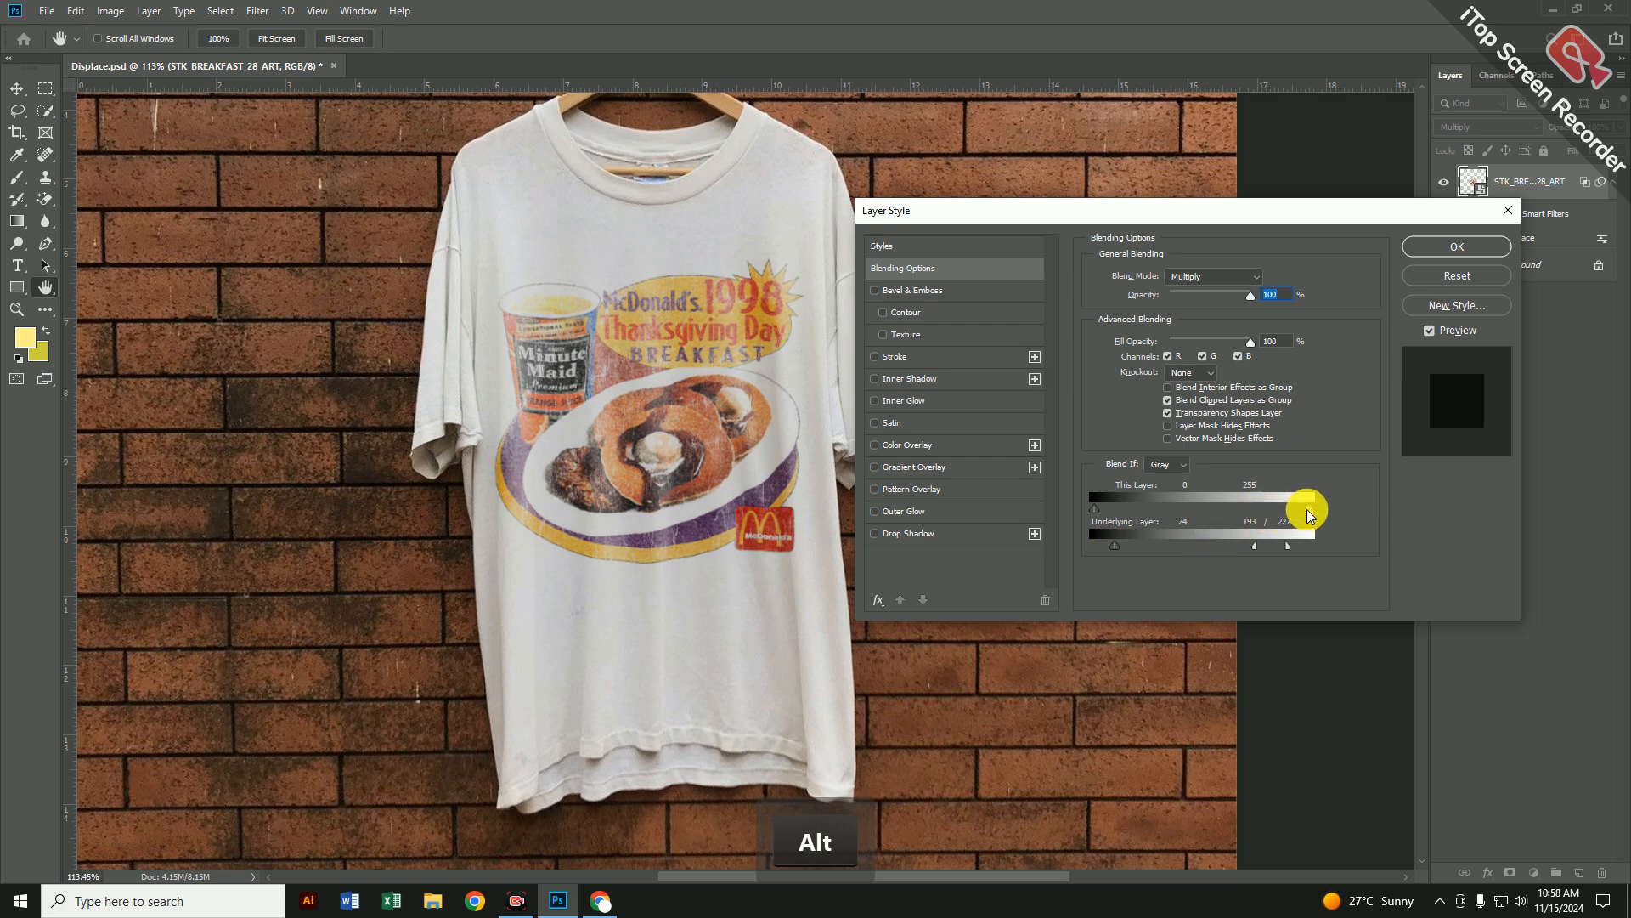
Step: Set Blend If This Layer to 0 / 34 and 235 / 255, extend the Underlying Layer highlights to 193 / 253, and apply
drag(1308, 511, 1298, 513)
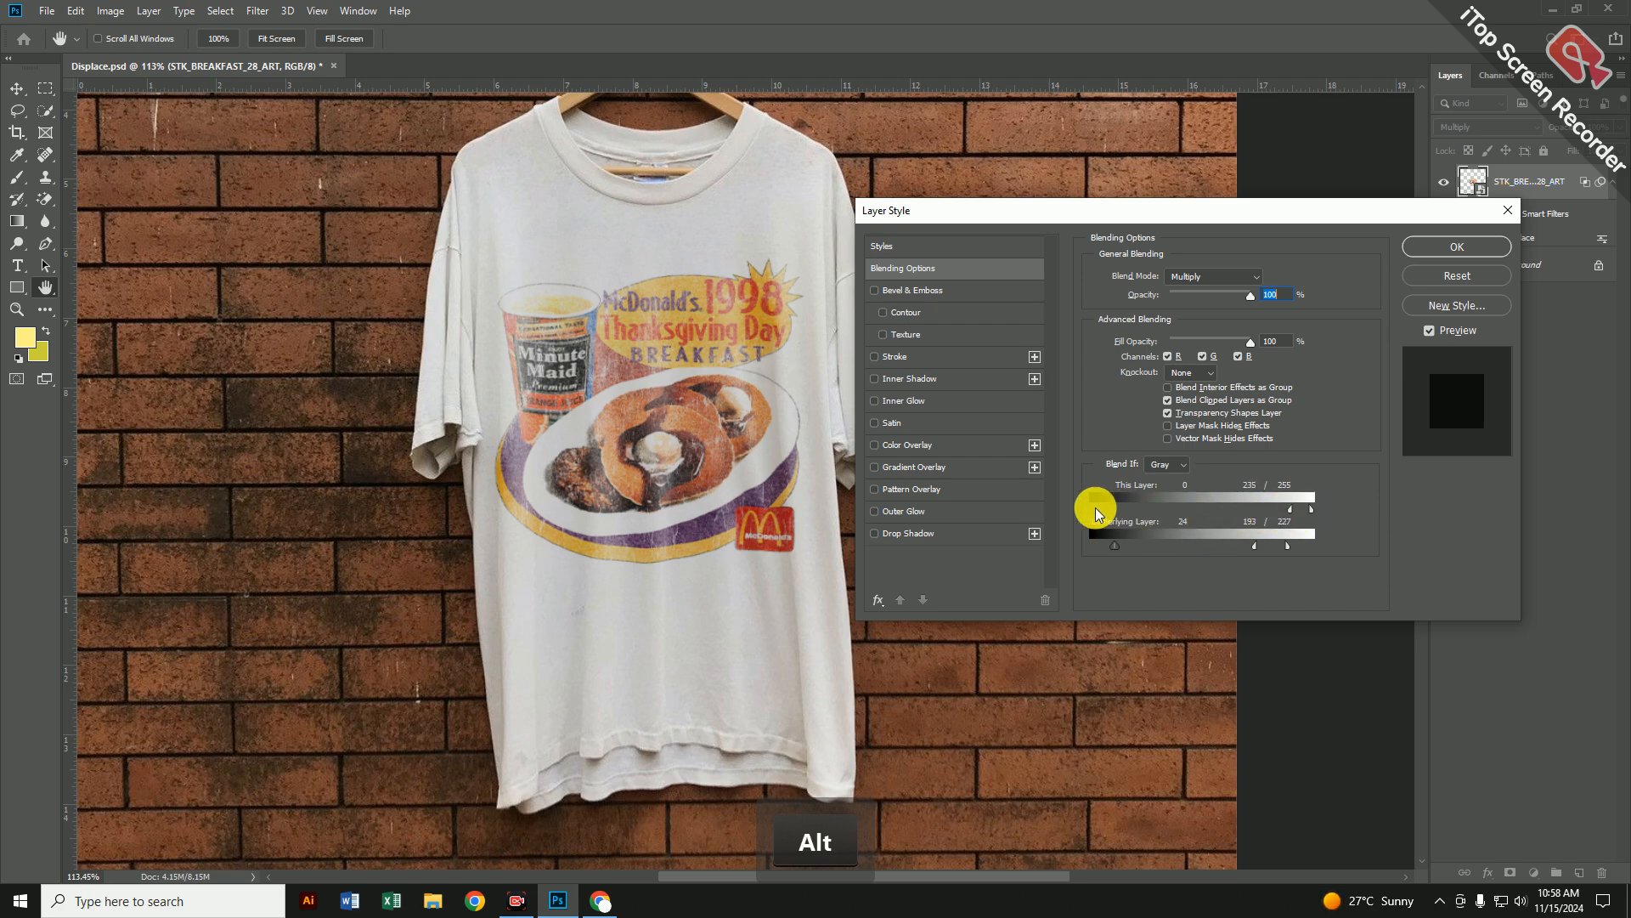
drag(1094, 509, 1123, 509)
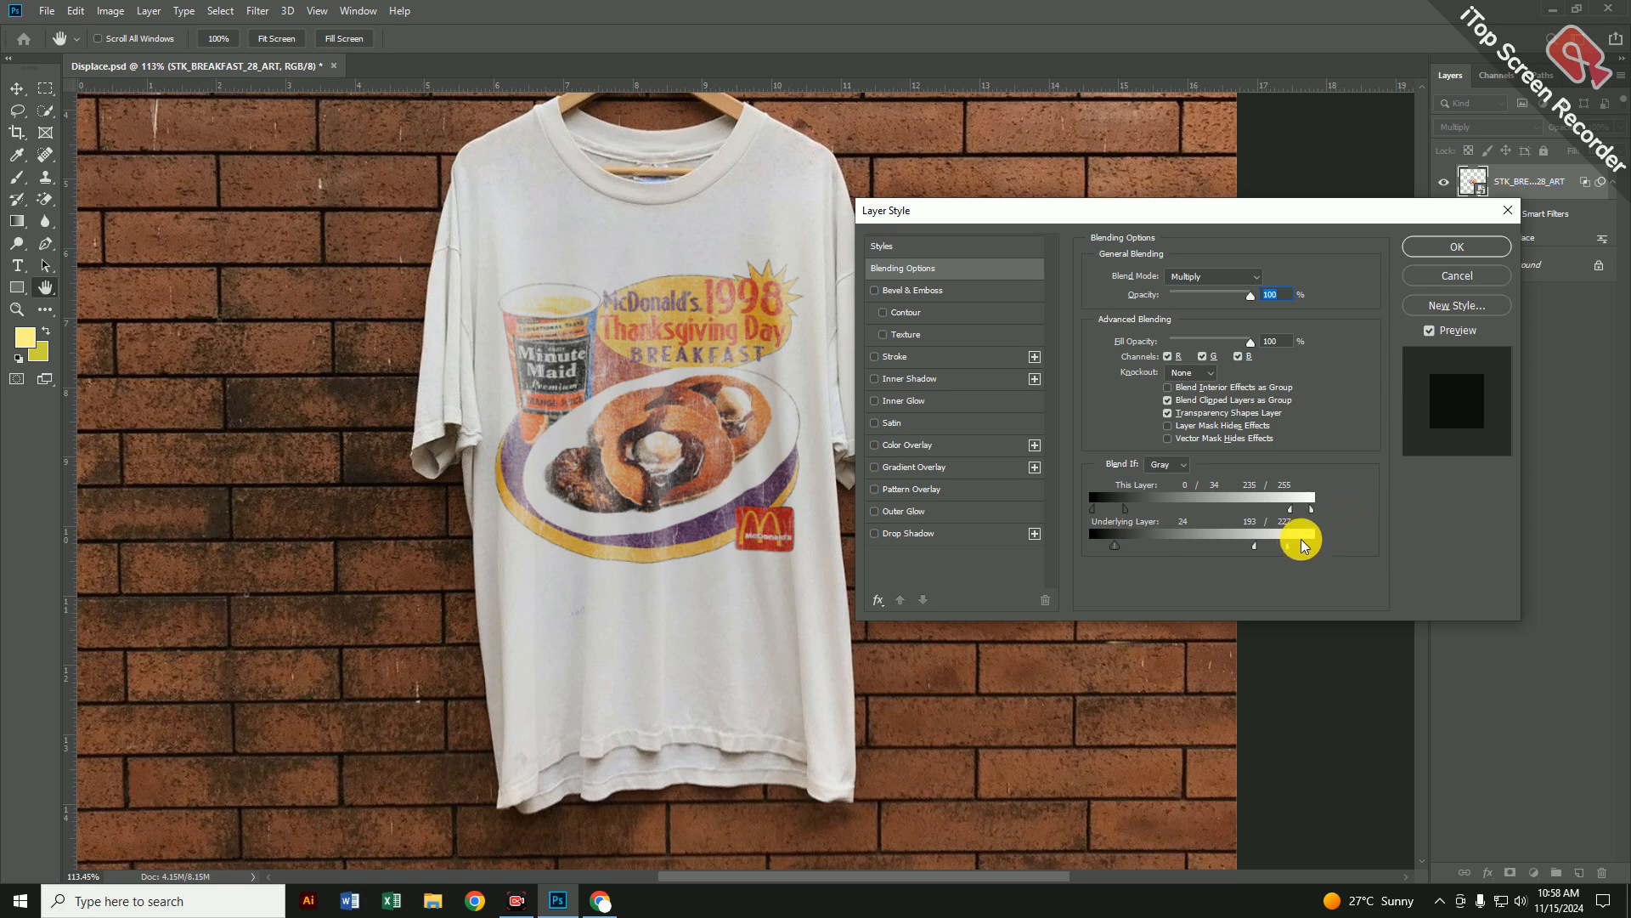
key(alt)
drag(1286, 544, 1309, 550)
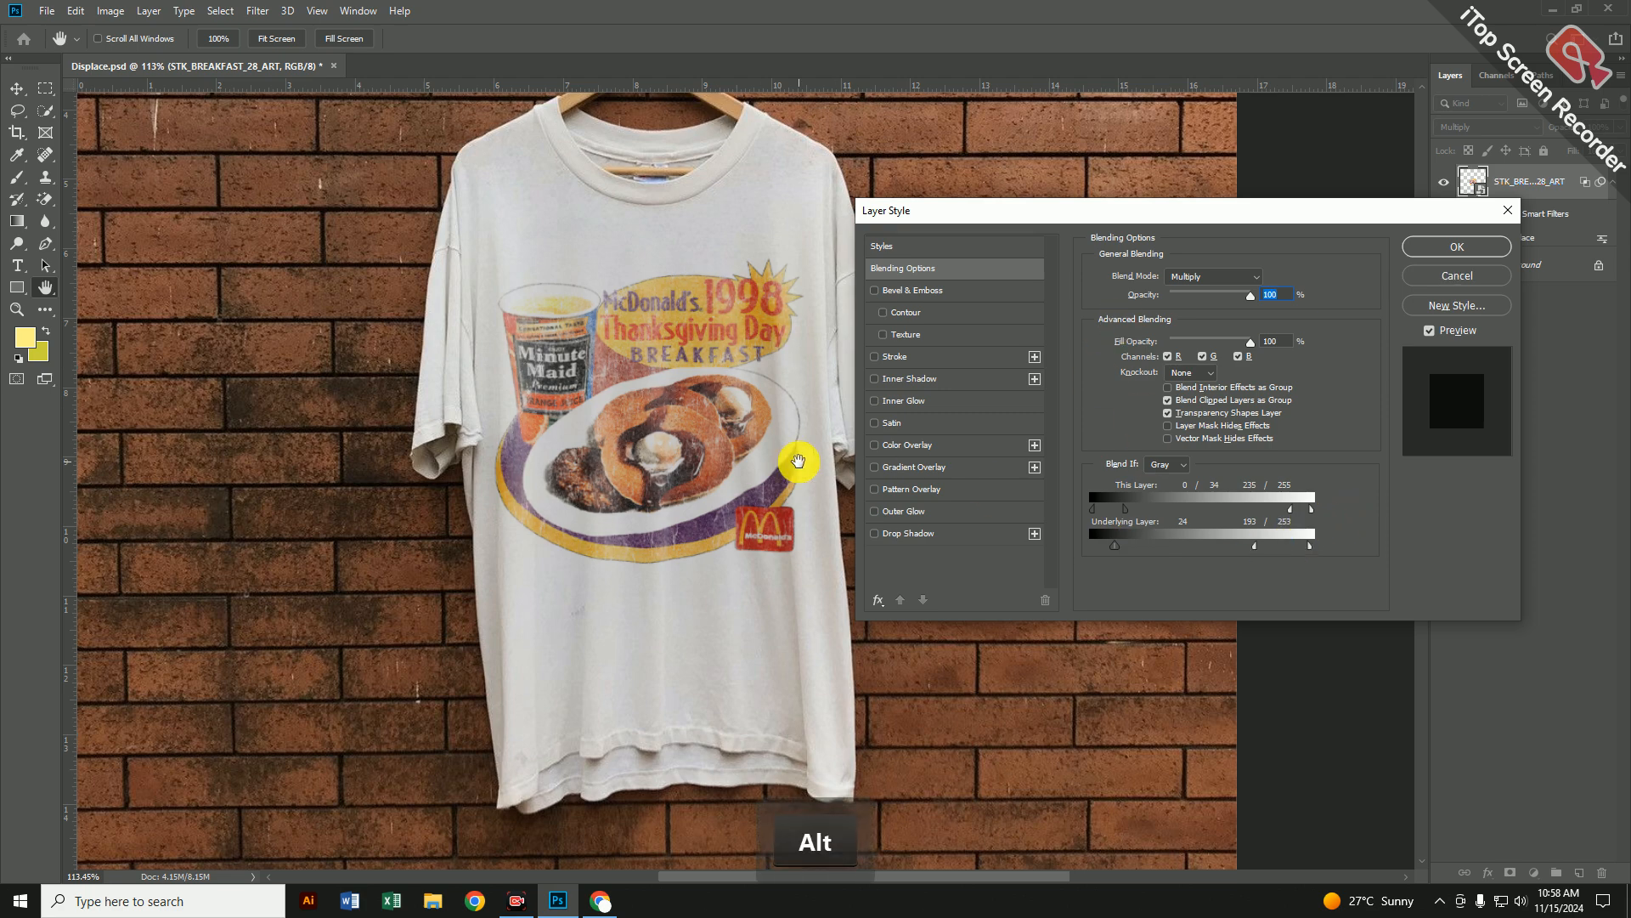
click(1457, 247)
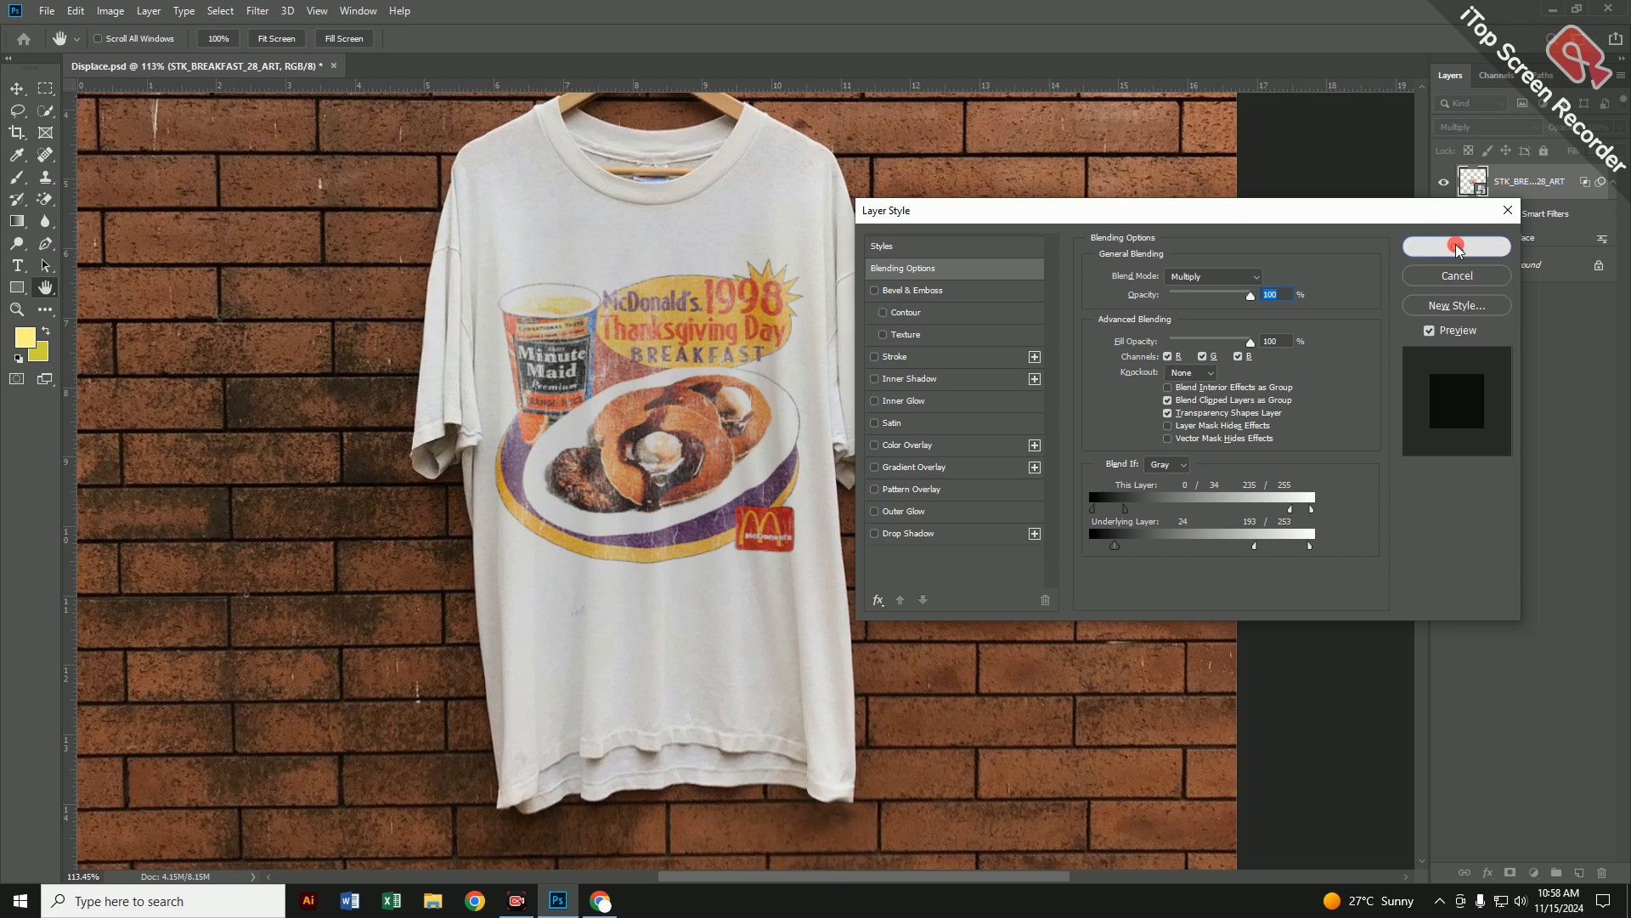
Step: Examine the finished print close up and at full view to judge how it blends with the shirt fabric
scroll(690, 399, up, 2)
scroll(687, 397, down, 4)
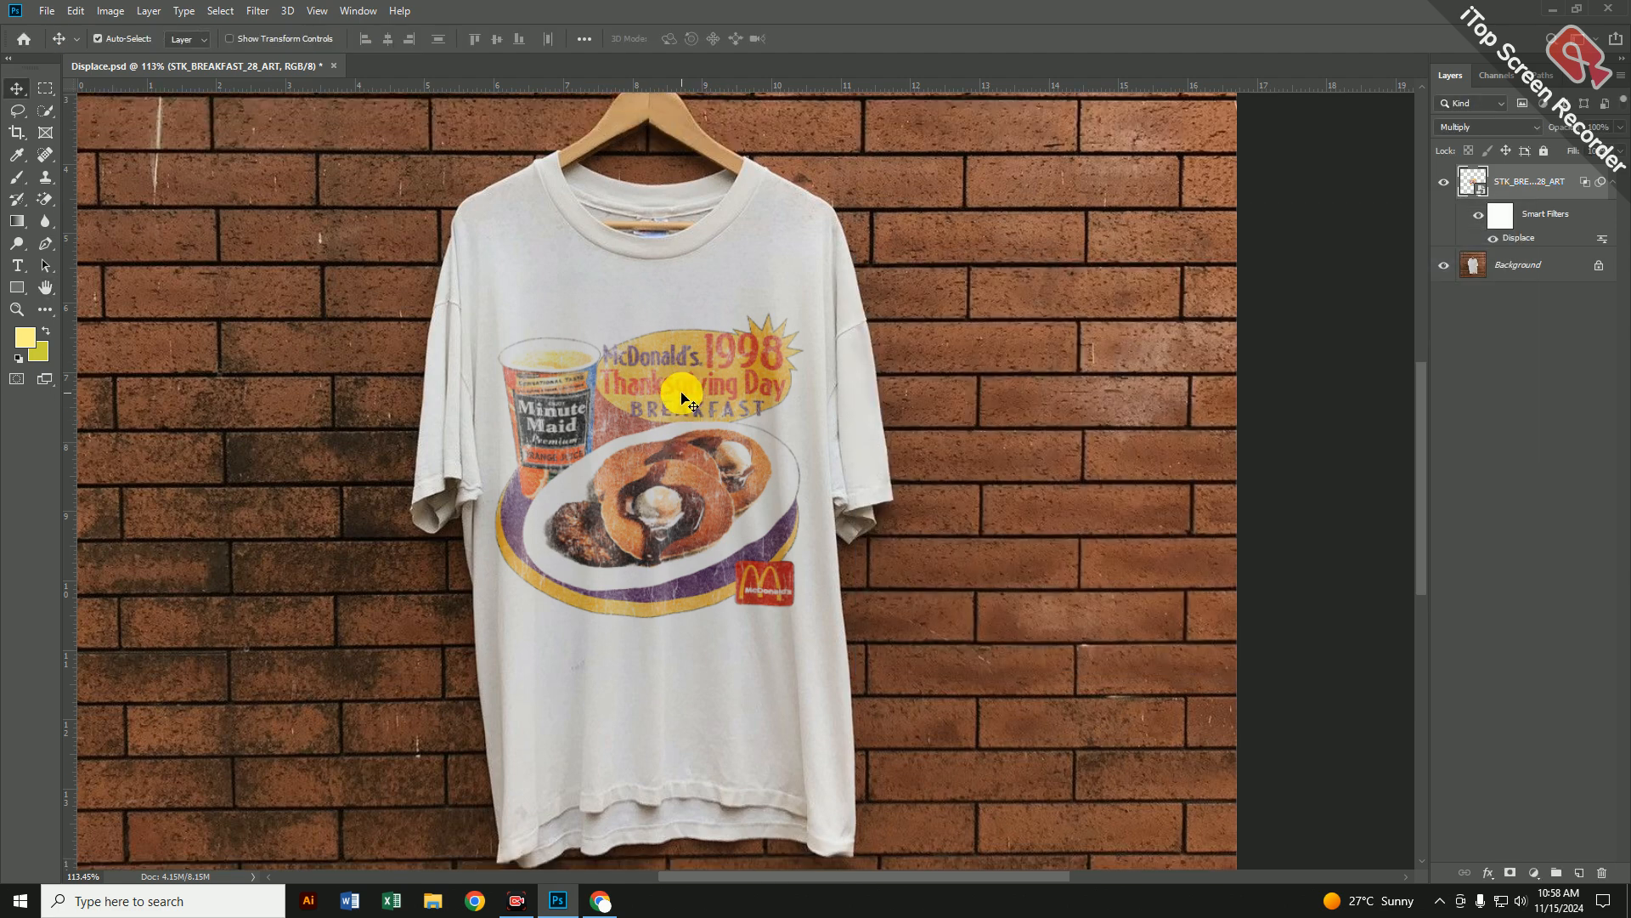
scroll(557, 440, up, 3)
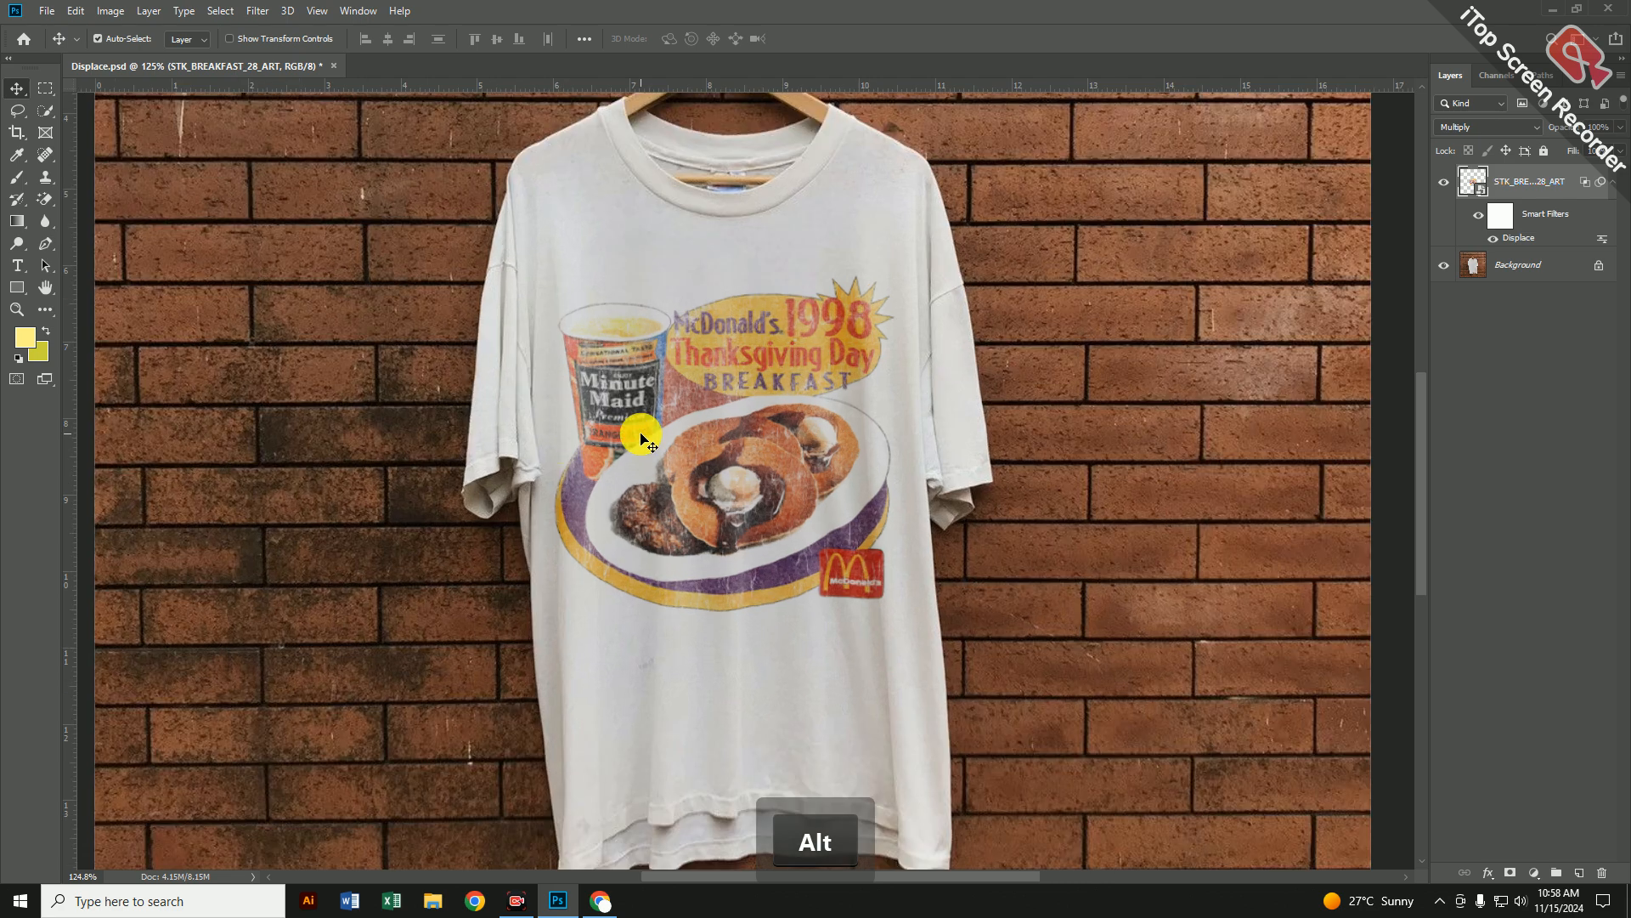
key(space)
drag(747, 426, 865, 421)
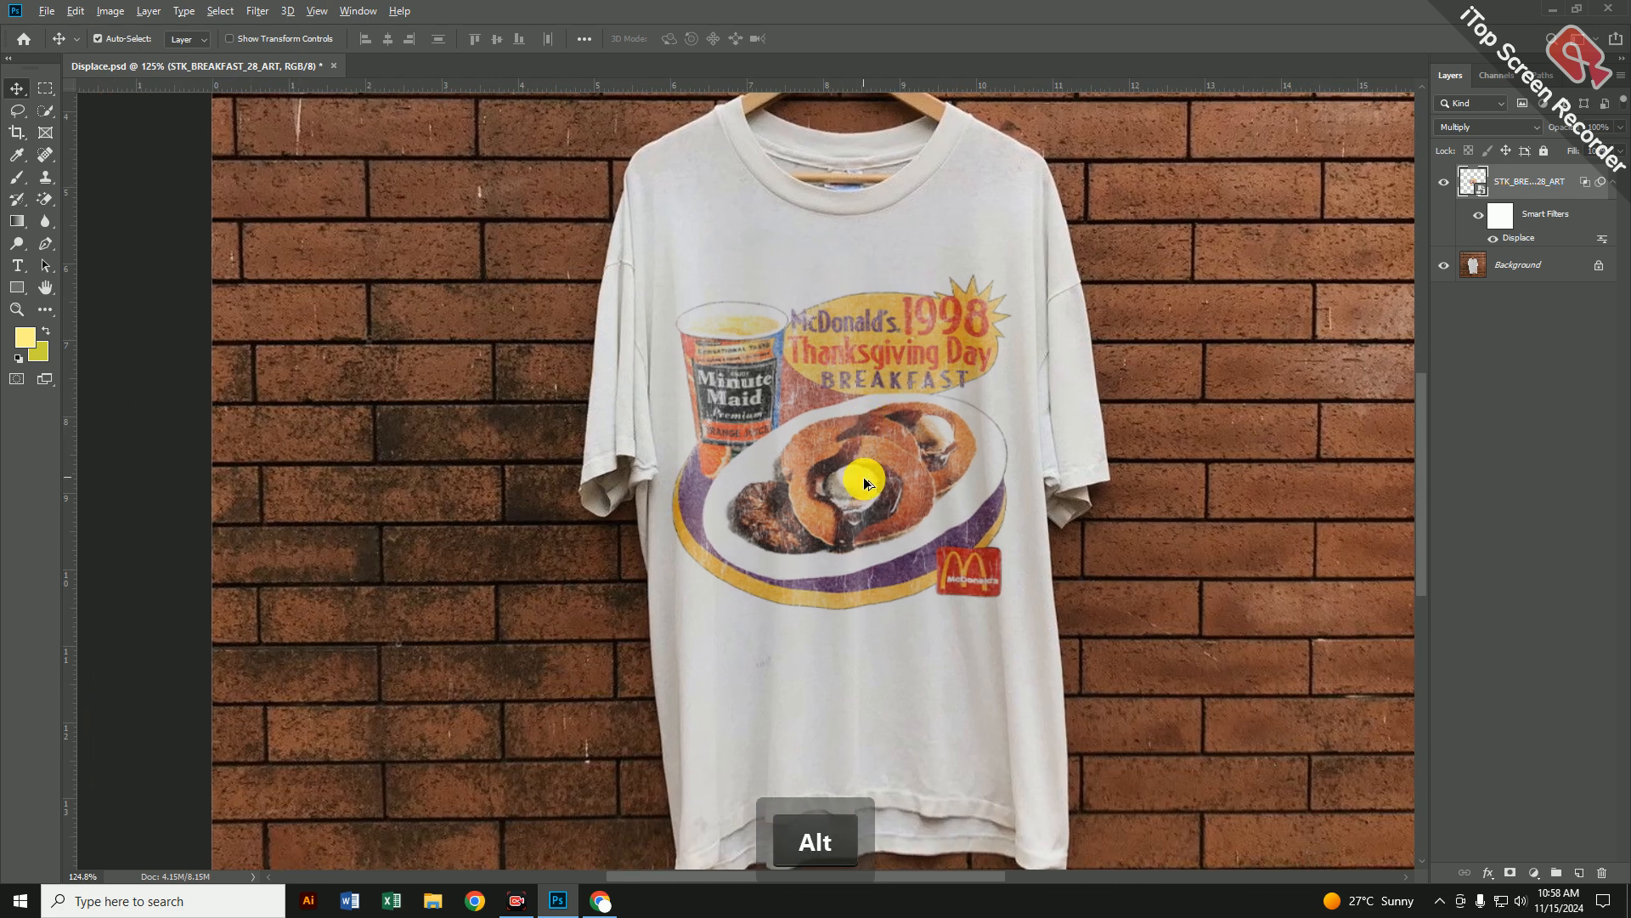
scroll(864, 477, down, 2)
scroll(841, 502, down, 1)
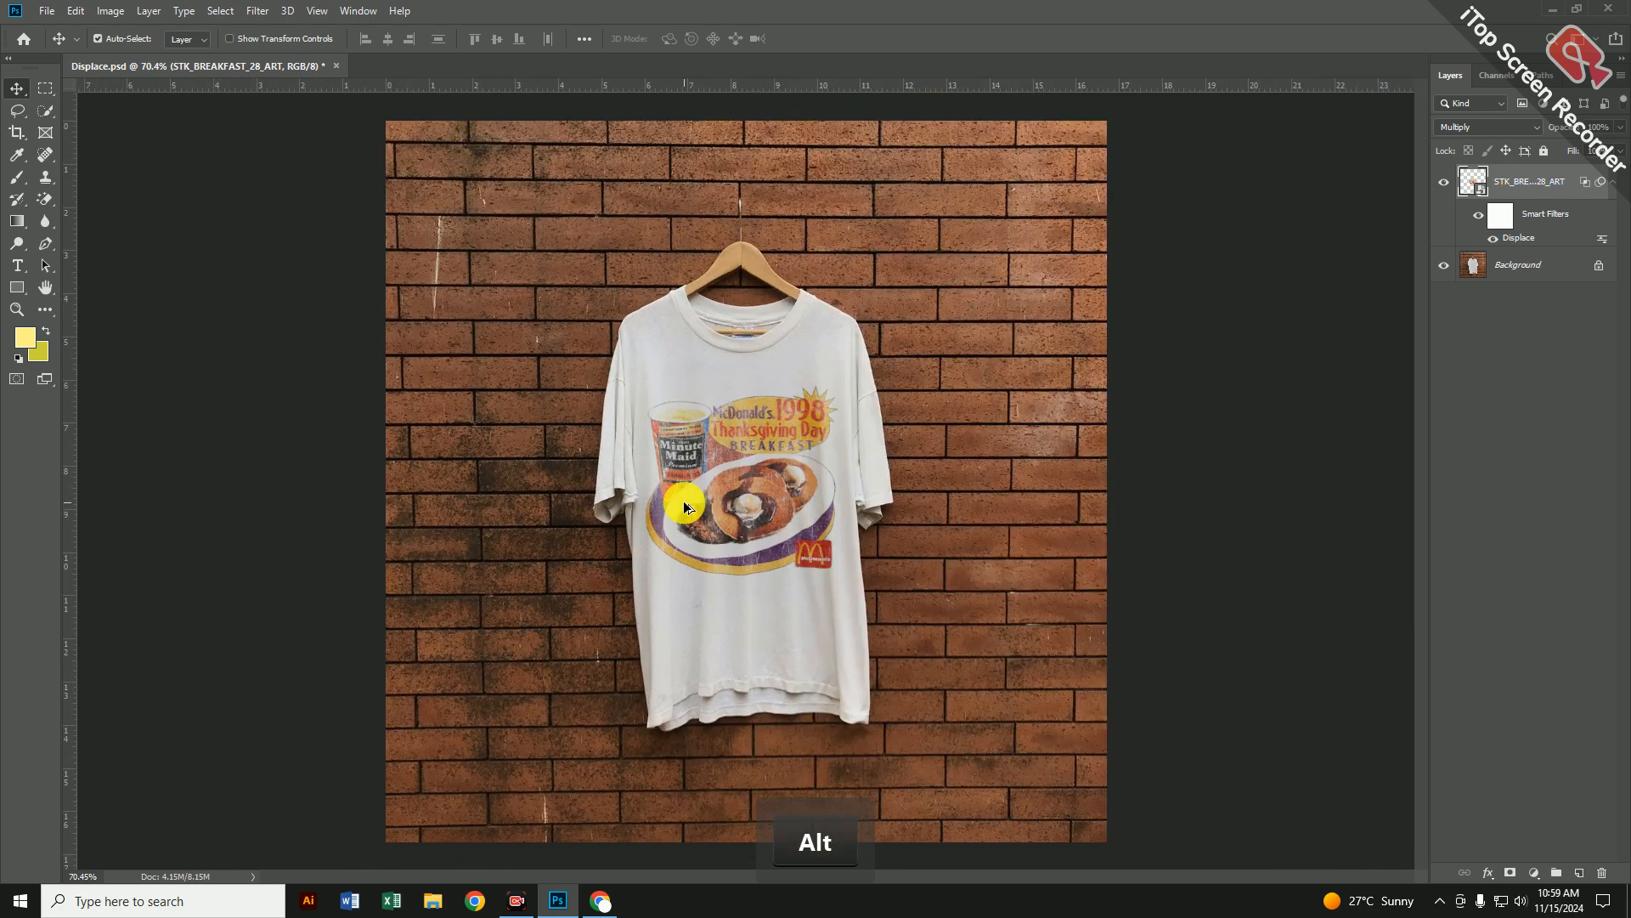
scroll(671, 500, up, 2)
scroll(837, 493, down, 1)
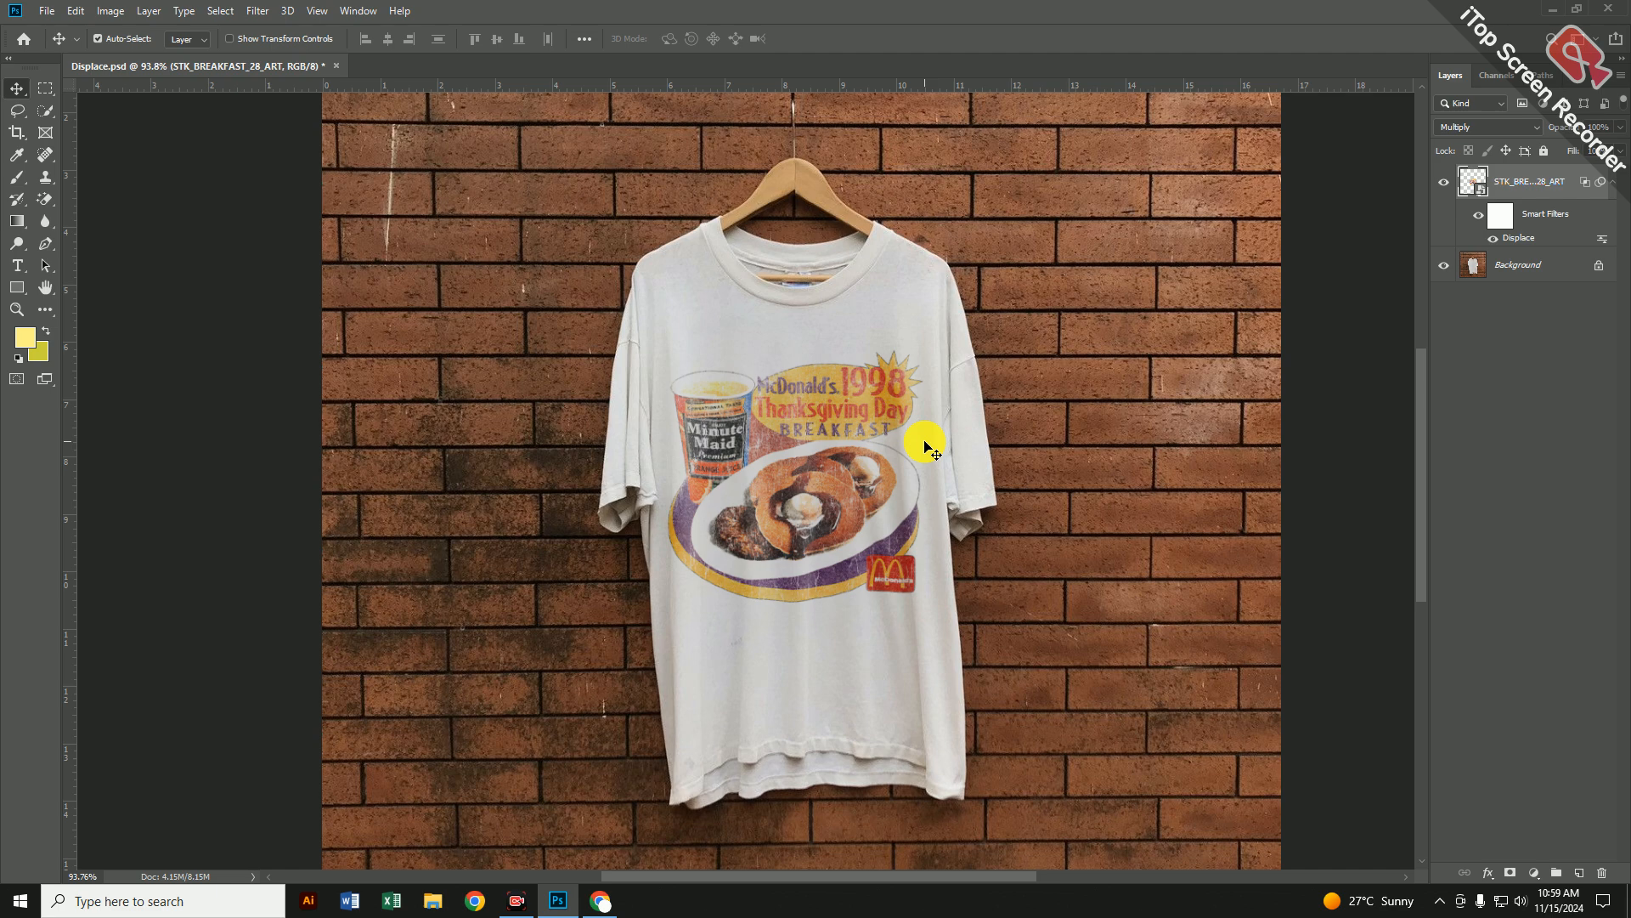
scroll(821, 576, up, 1)
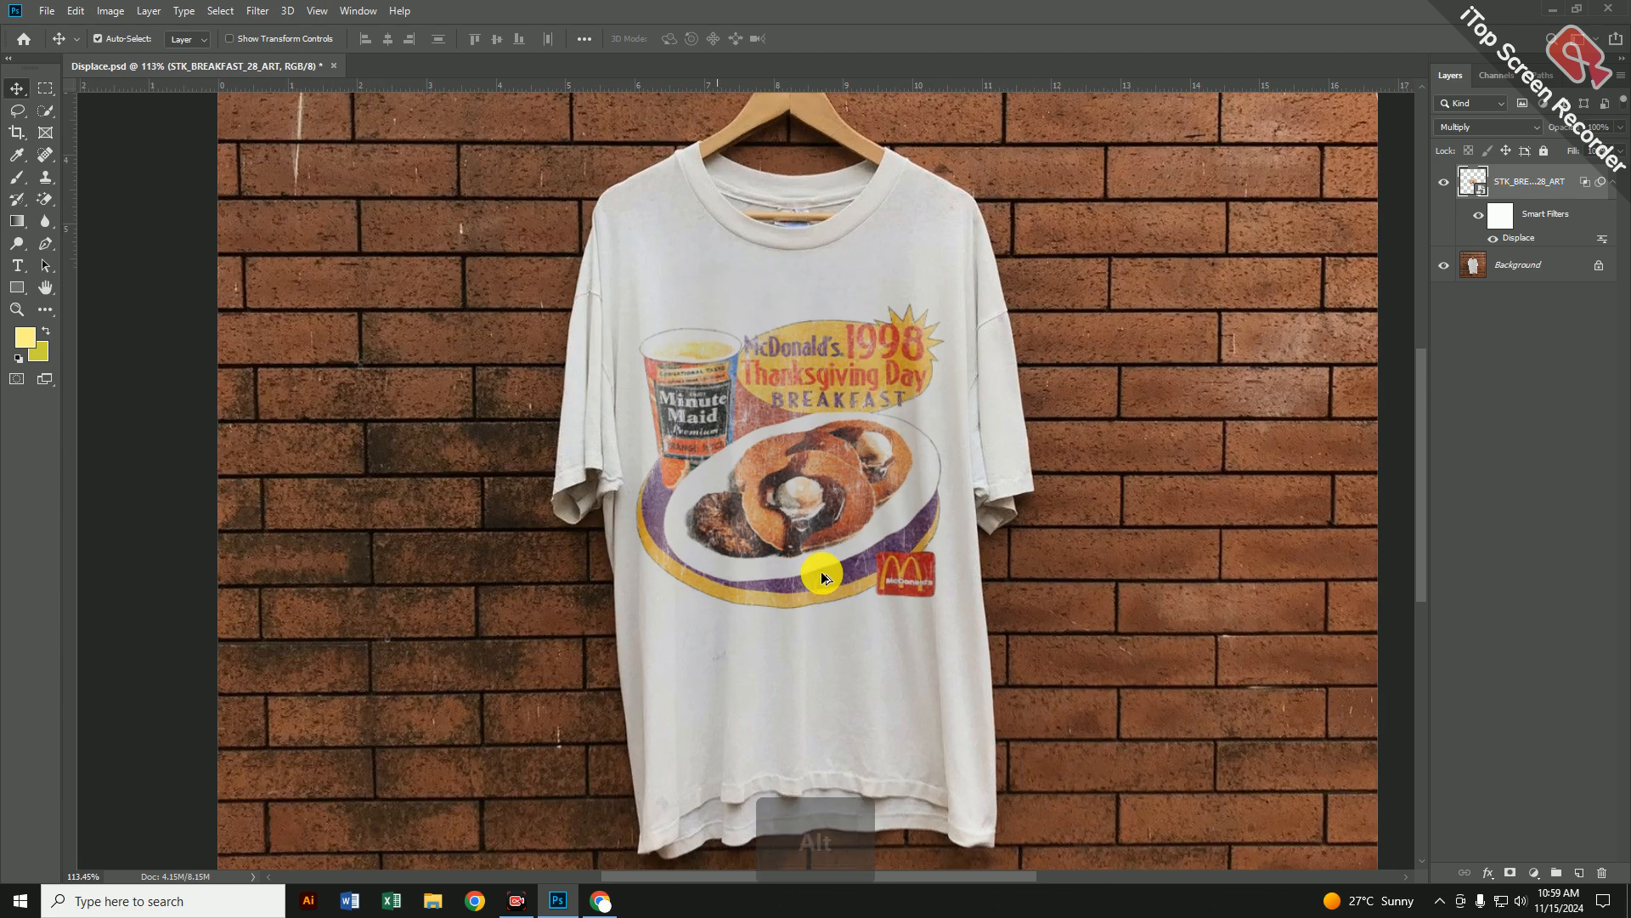
scroll(825, 573, up, 2)
drag(822, 422, 881, 539)
scroll(932, 564, down, 2)
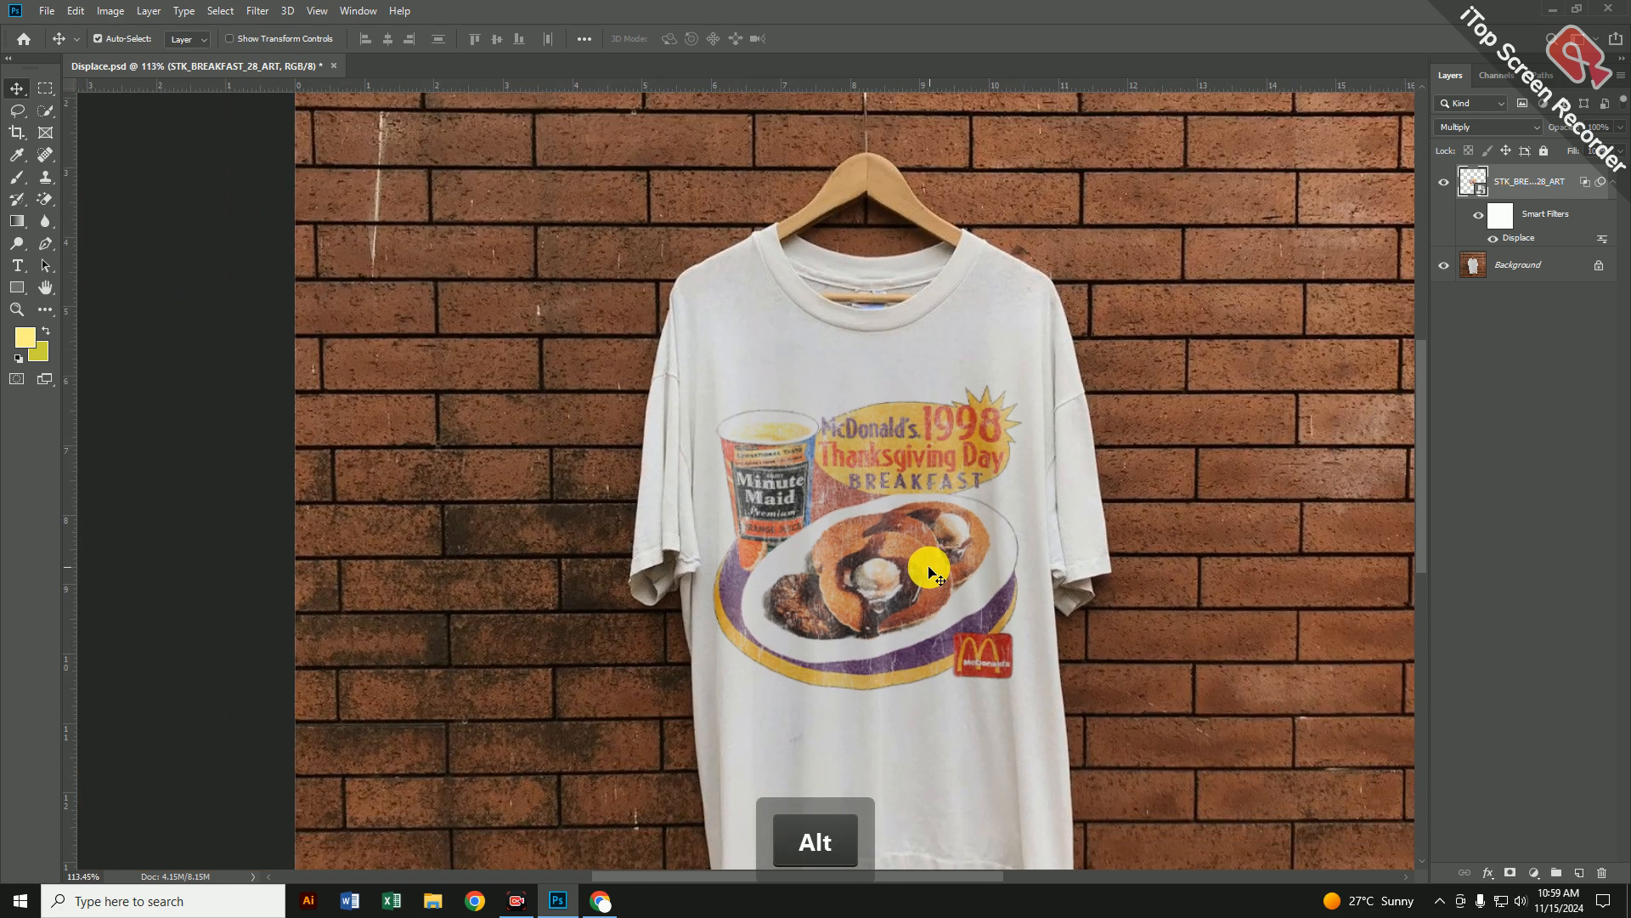
scroll(931, 560, down, 2)
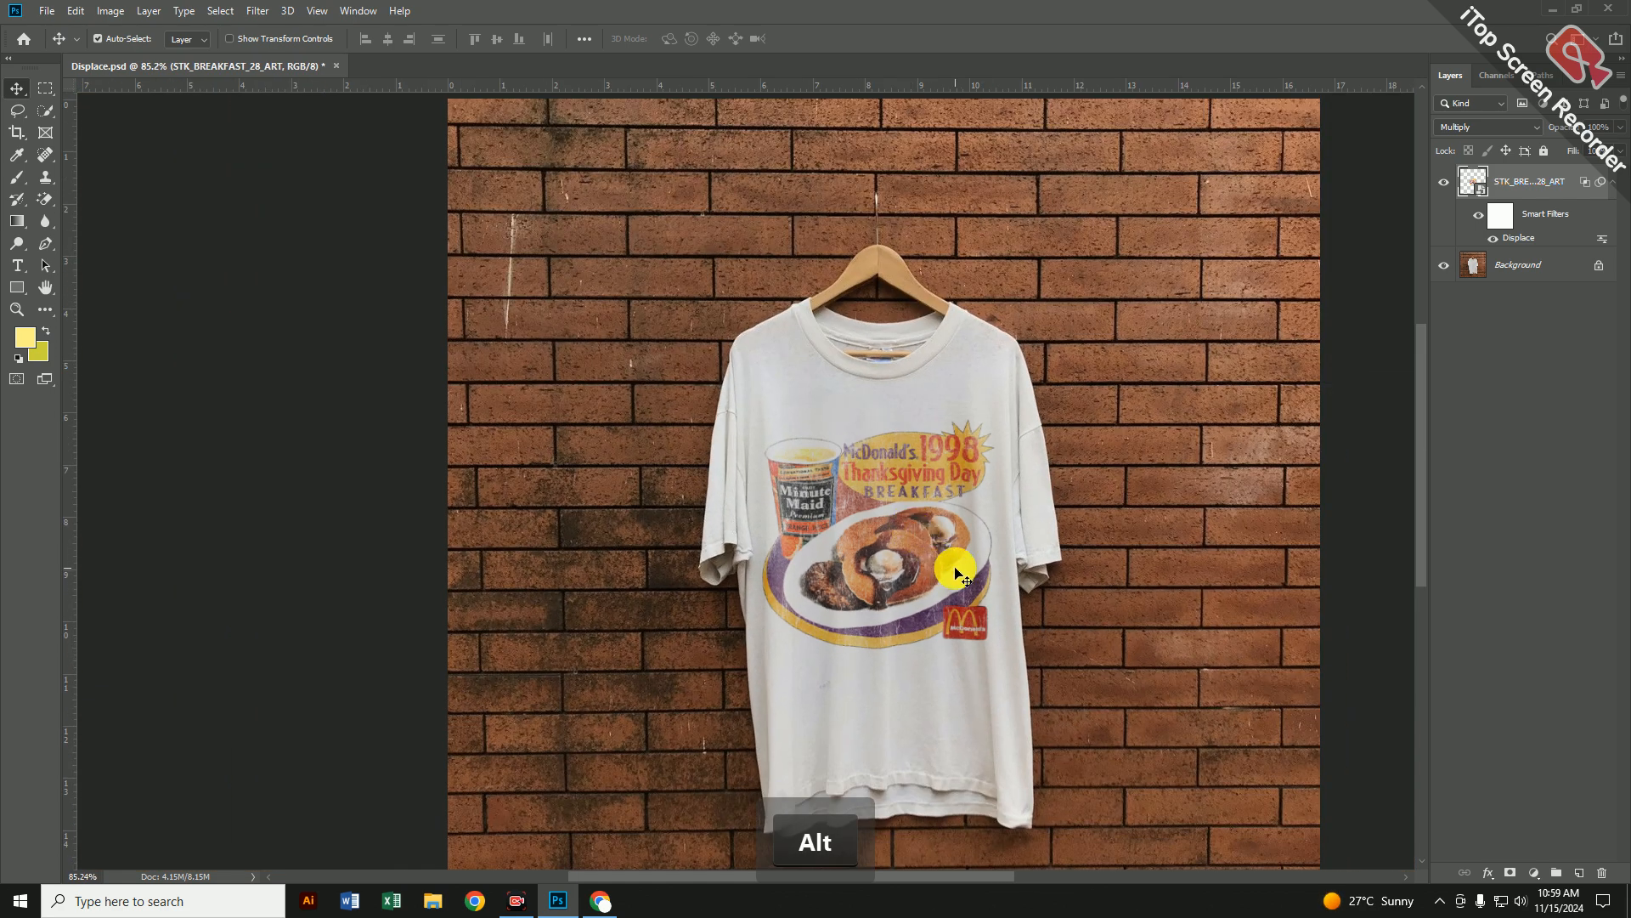